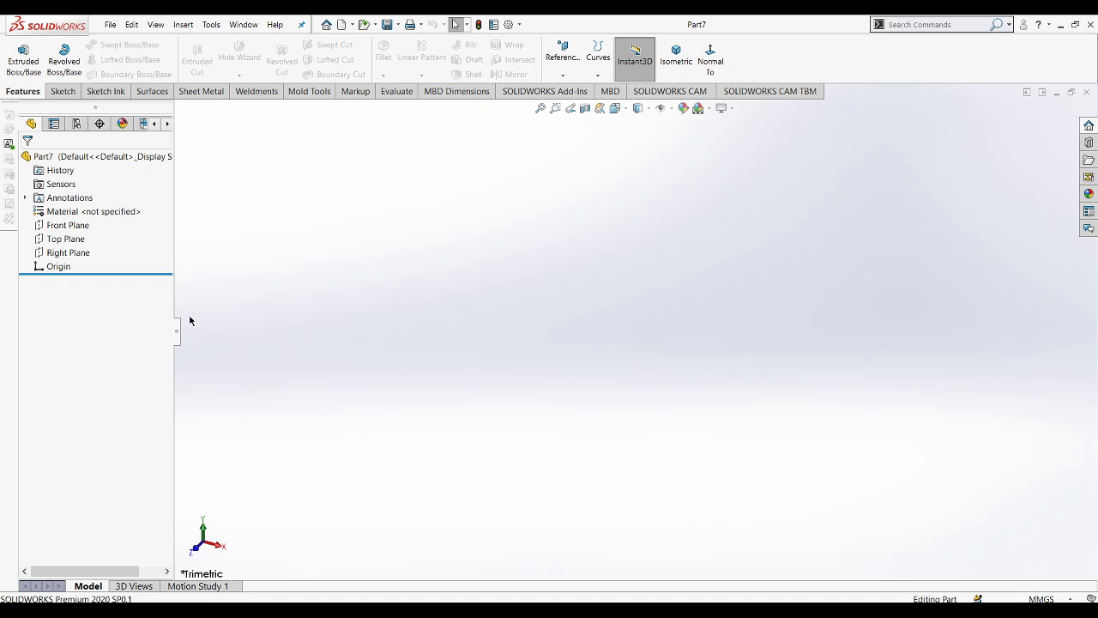
- Create a reference plane parallel to the Front Plane at an offset of 150 mm
click(67, 225)
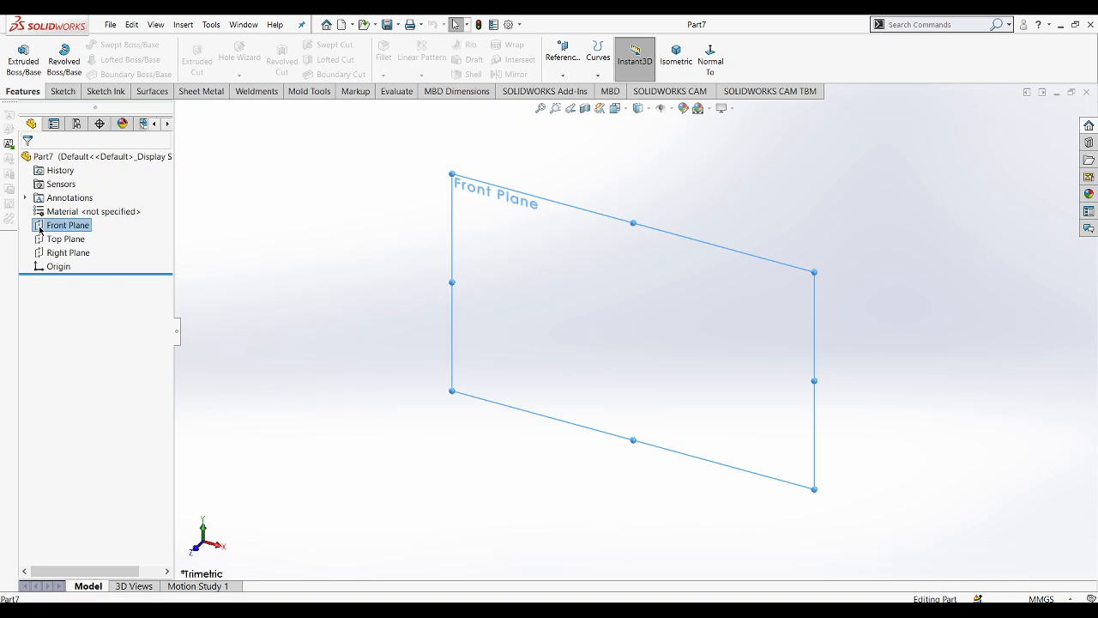
click(465, 258)
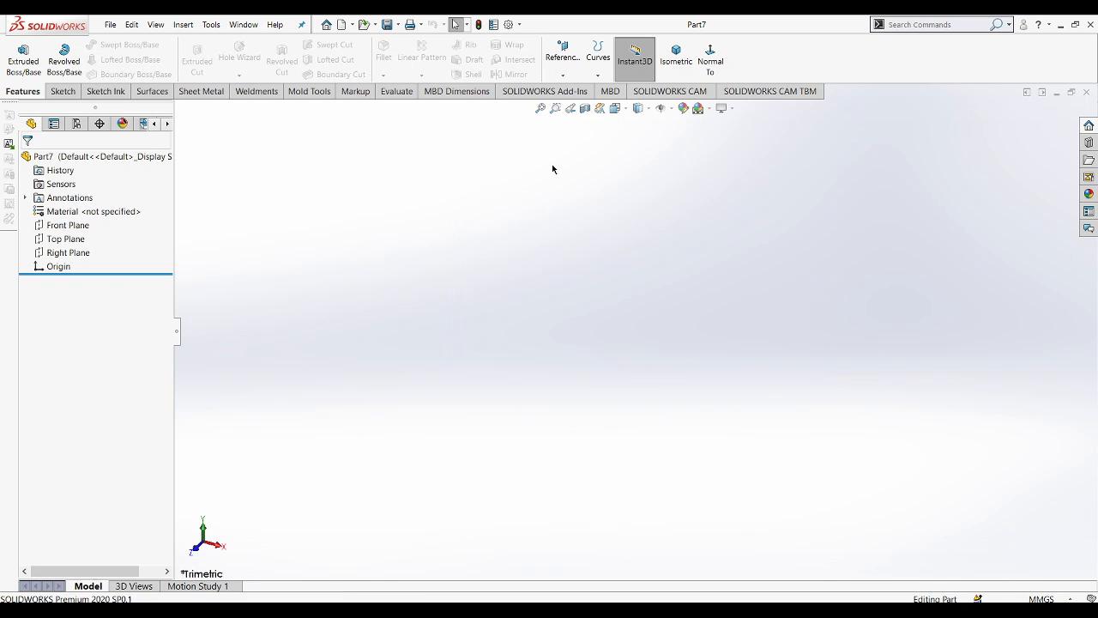
click(561, 73)
click(570, 90)
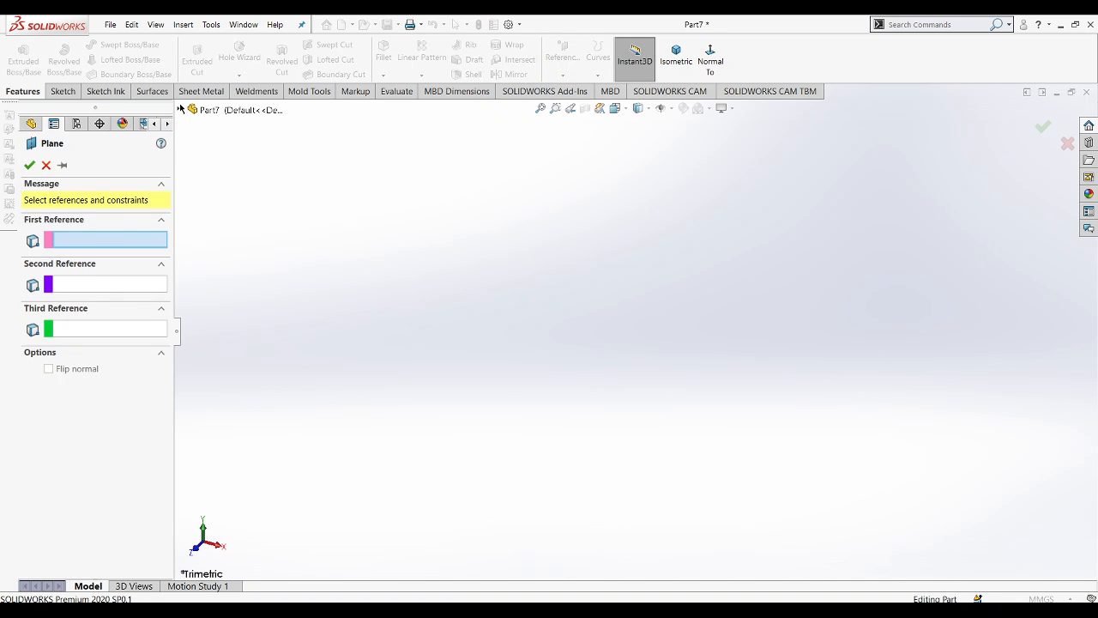
click(180, 108)
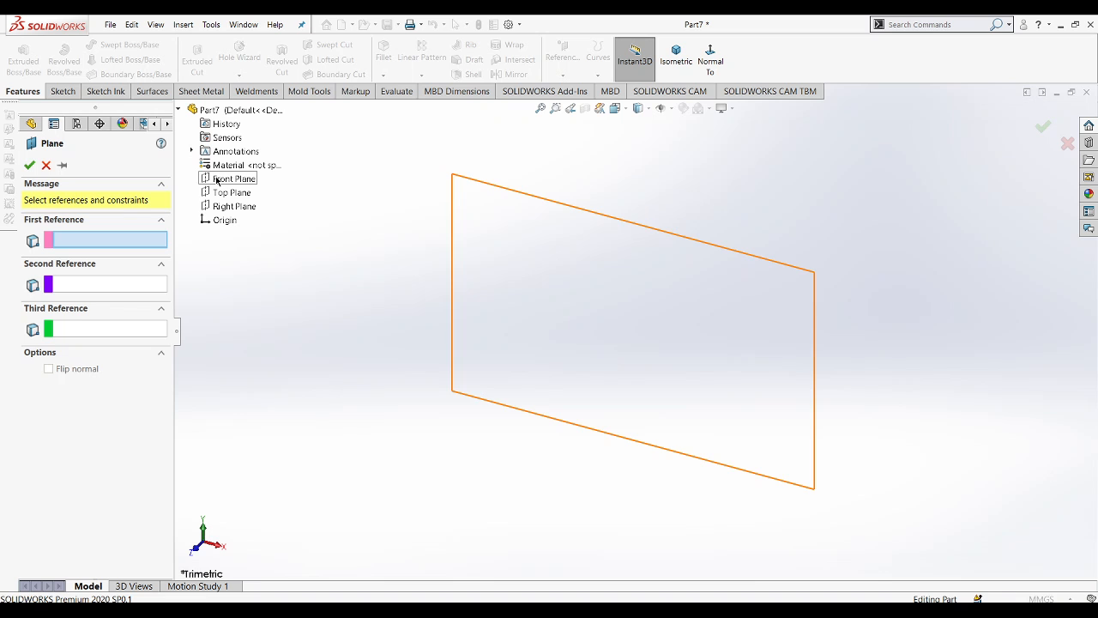
click(217, 179)
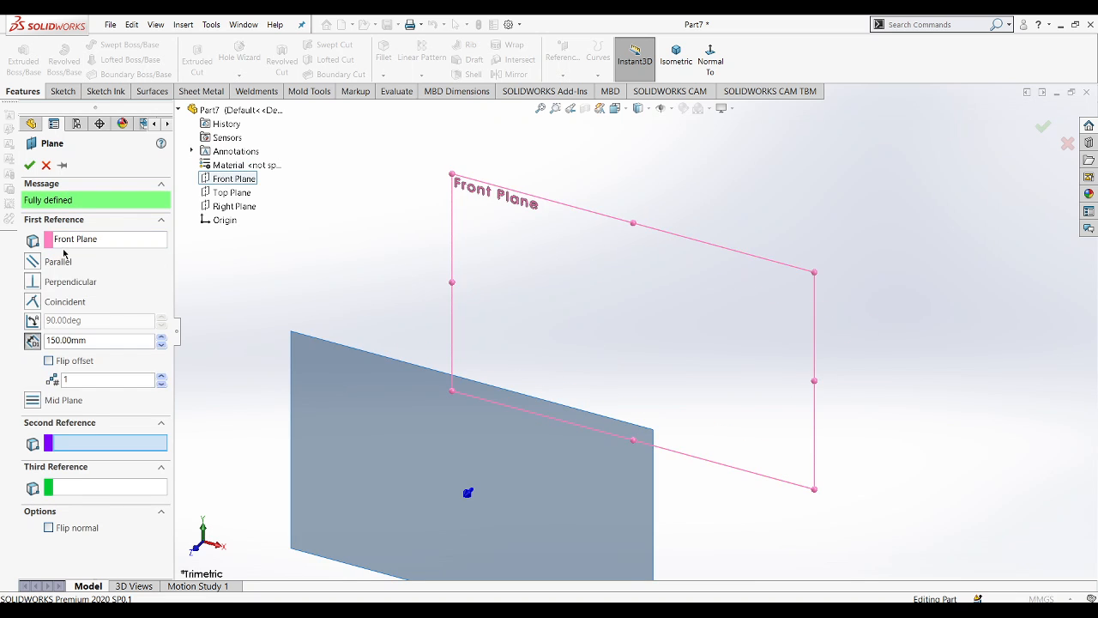
click(30, 165)
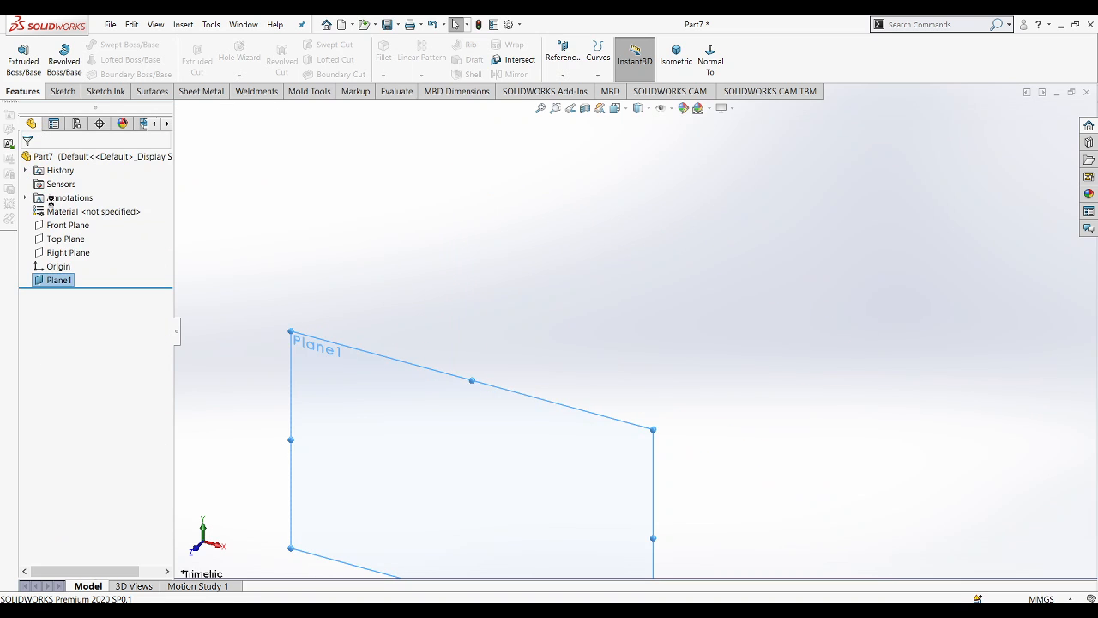
- Make the Front Plane visible and open a new sketch on it
click(60, 226)
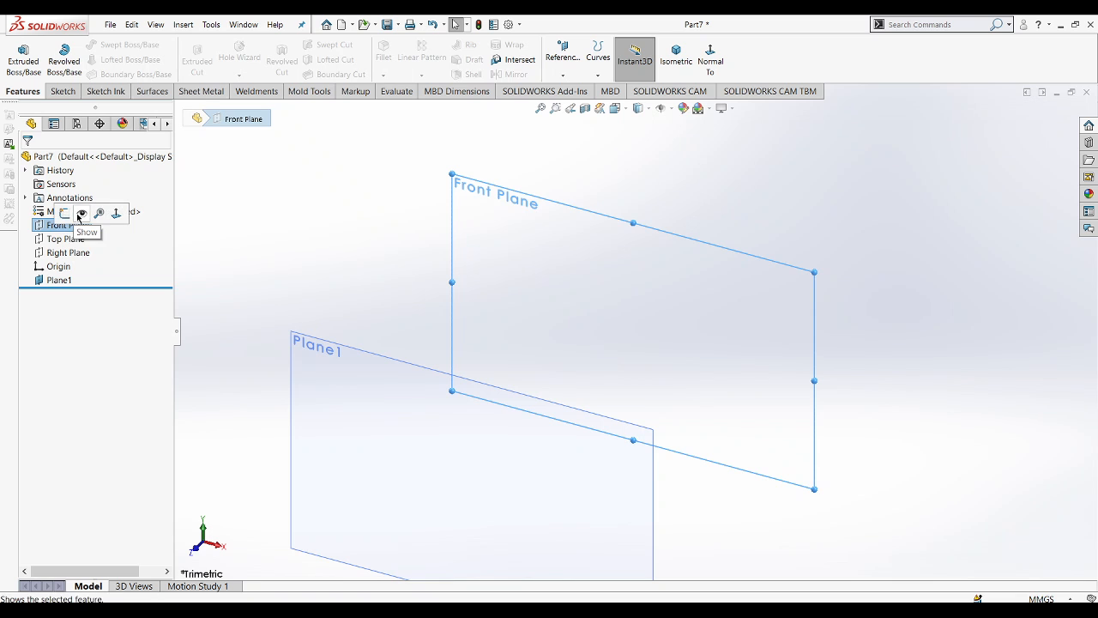
click(503, 231)
click(552, 195)
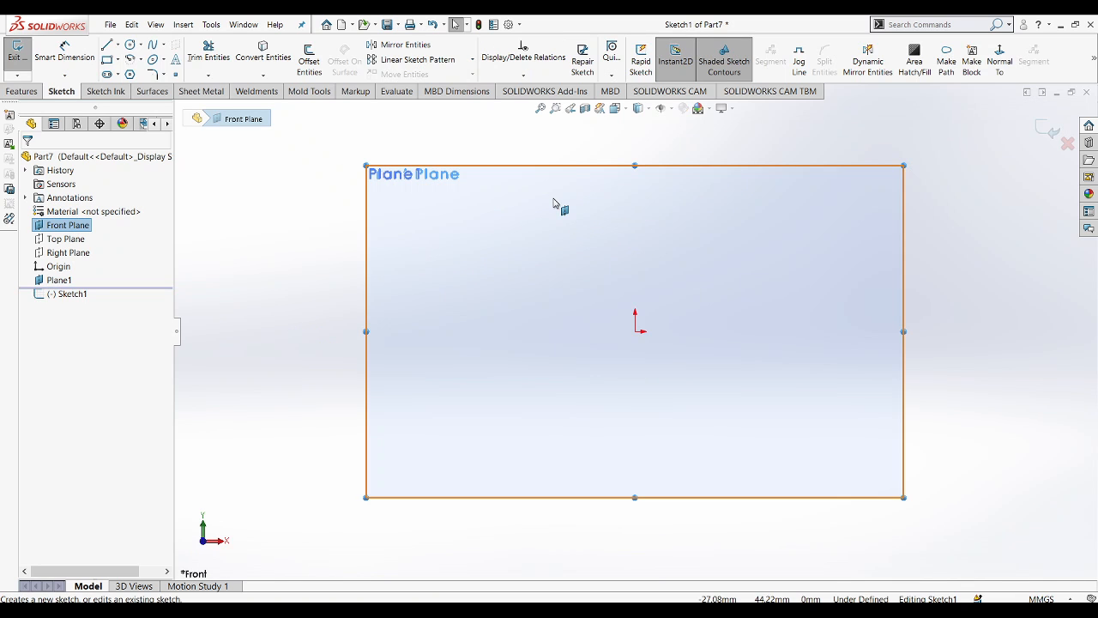
- Draw a center rectangle on the origin, 100 mm high and 100 mm wide
click(108, 60)
click(75, 206)
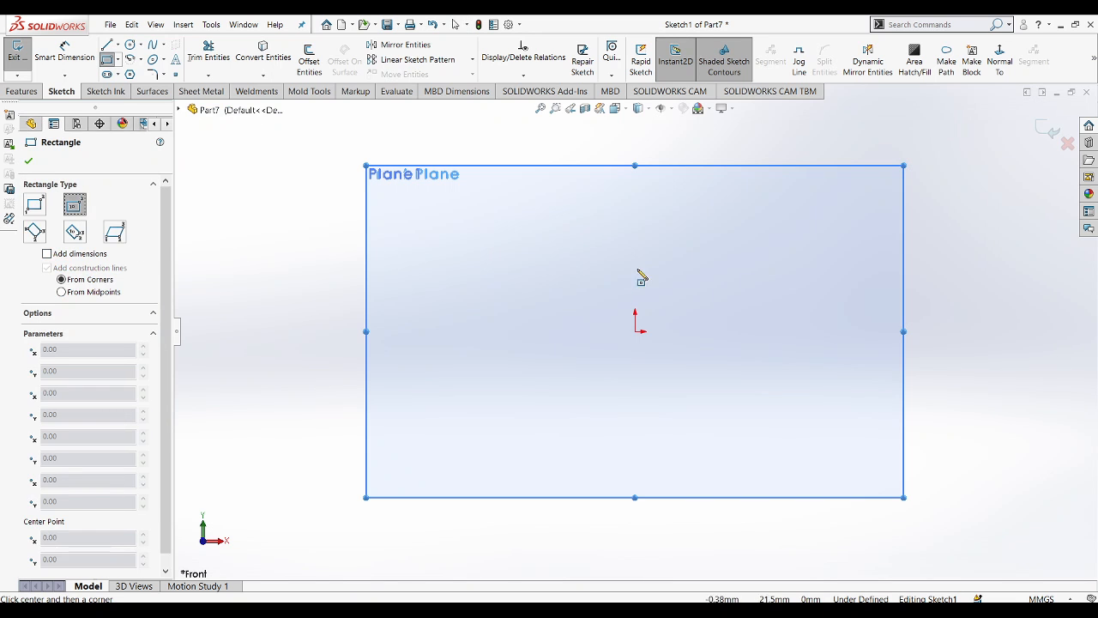
click(635, 331)
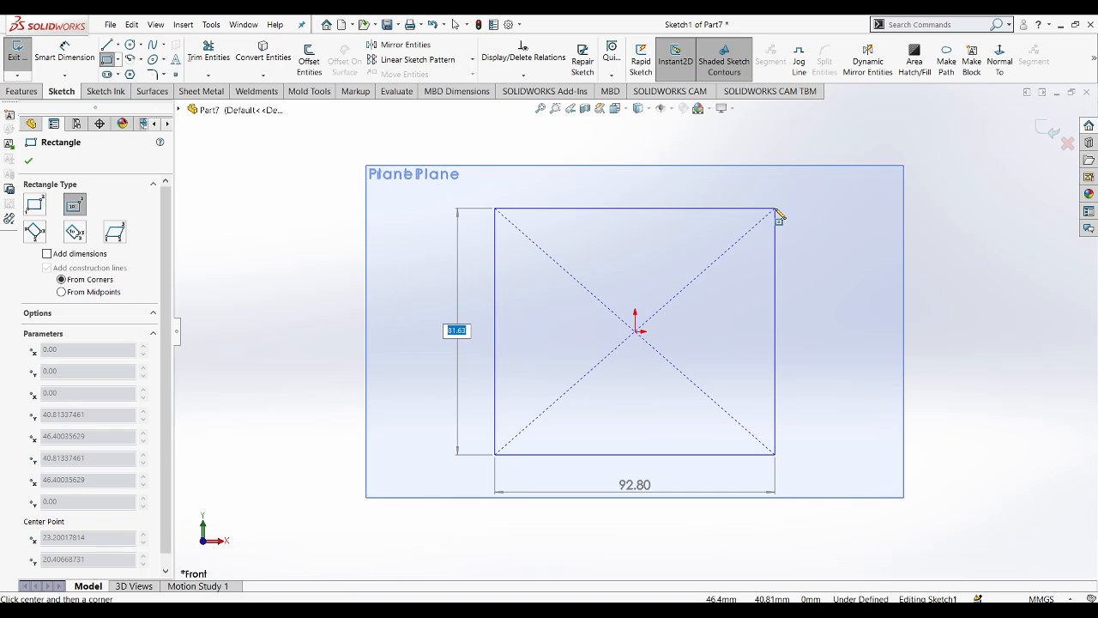
text(100)
key(Tab)
text(100)
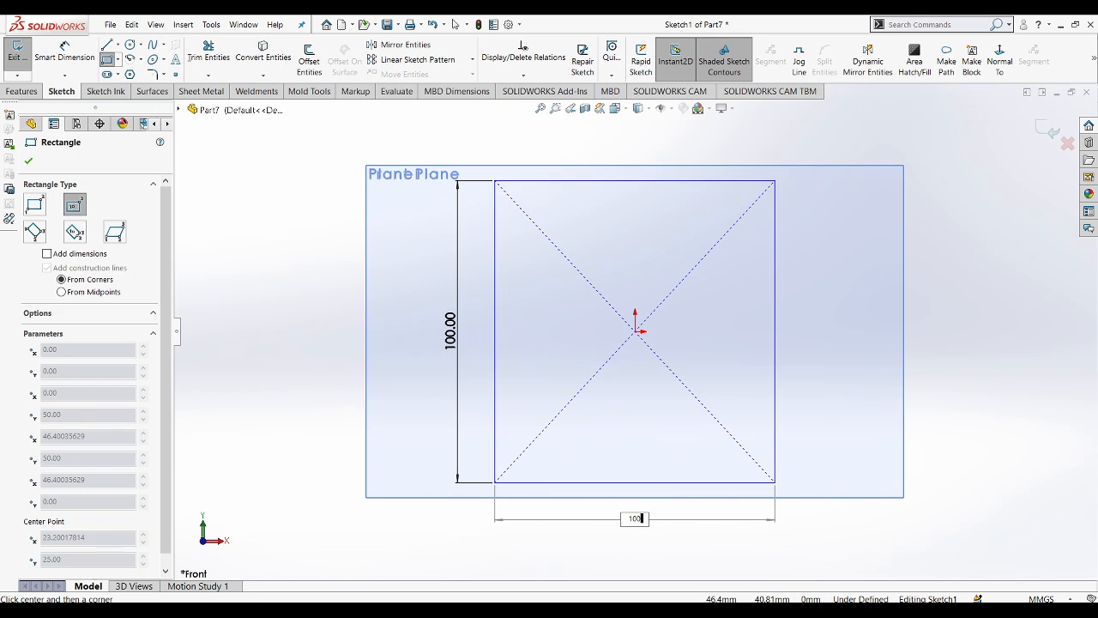
key(Return)
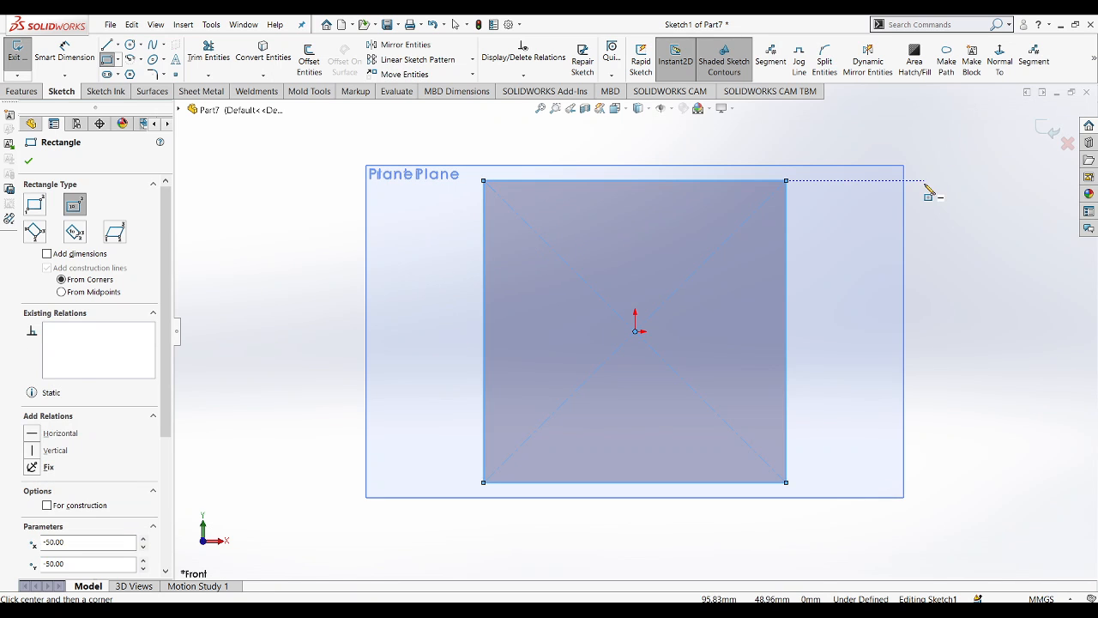
key(Escape)
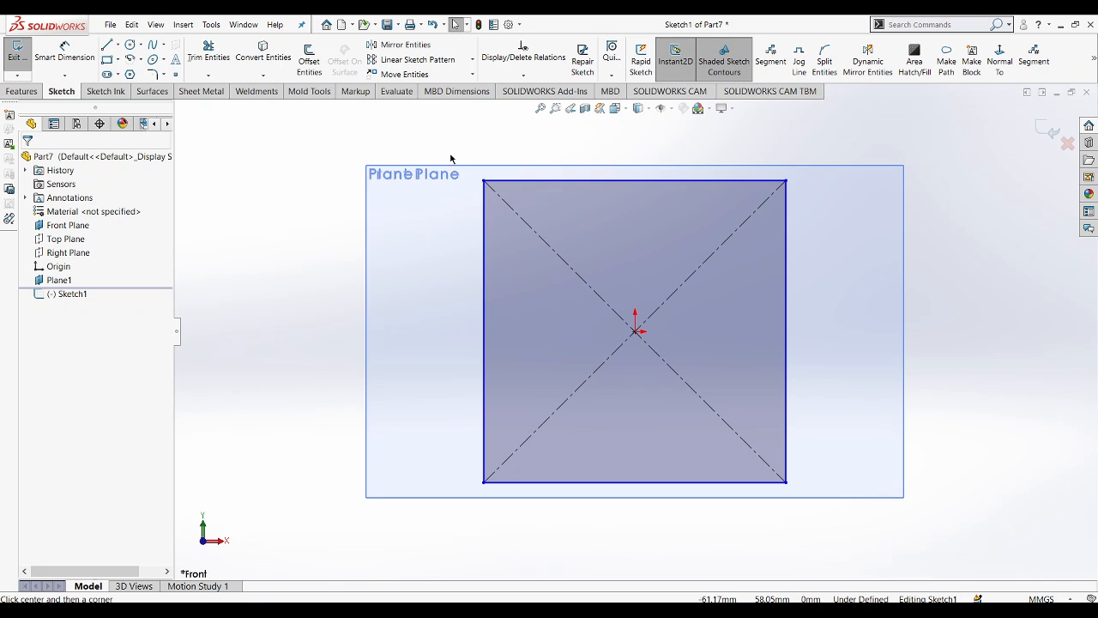
- Apply a Fix relation to all entities of the square and exit the sketch
drag(451, 159, 821, 523)
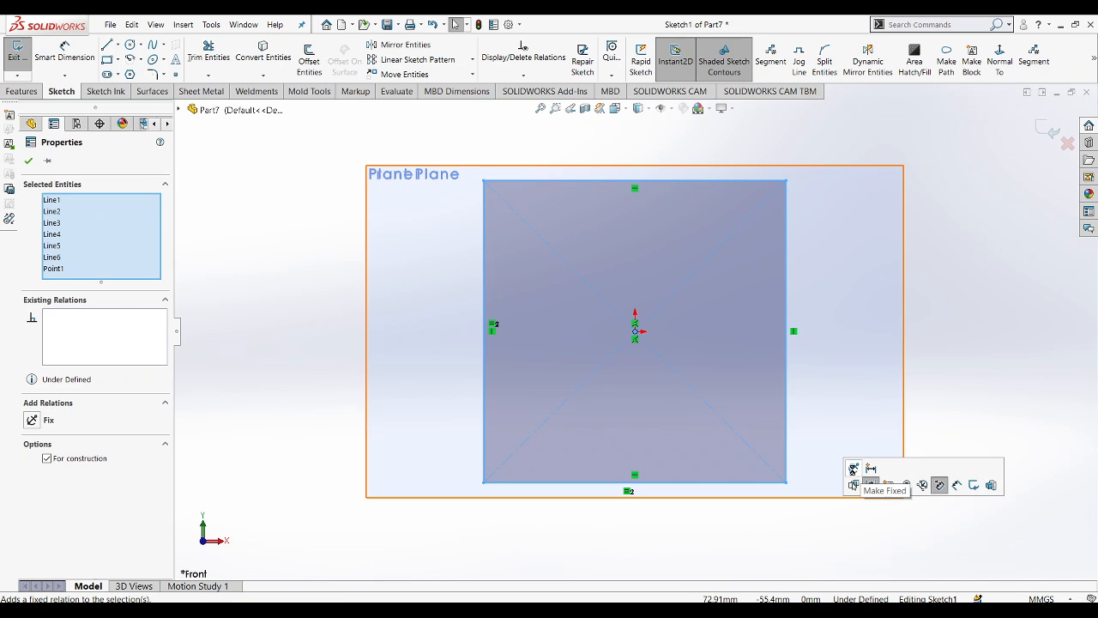
click(853, 486)
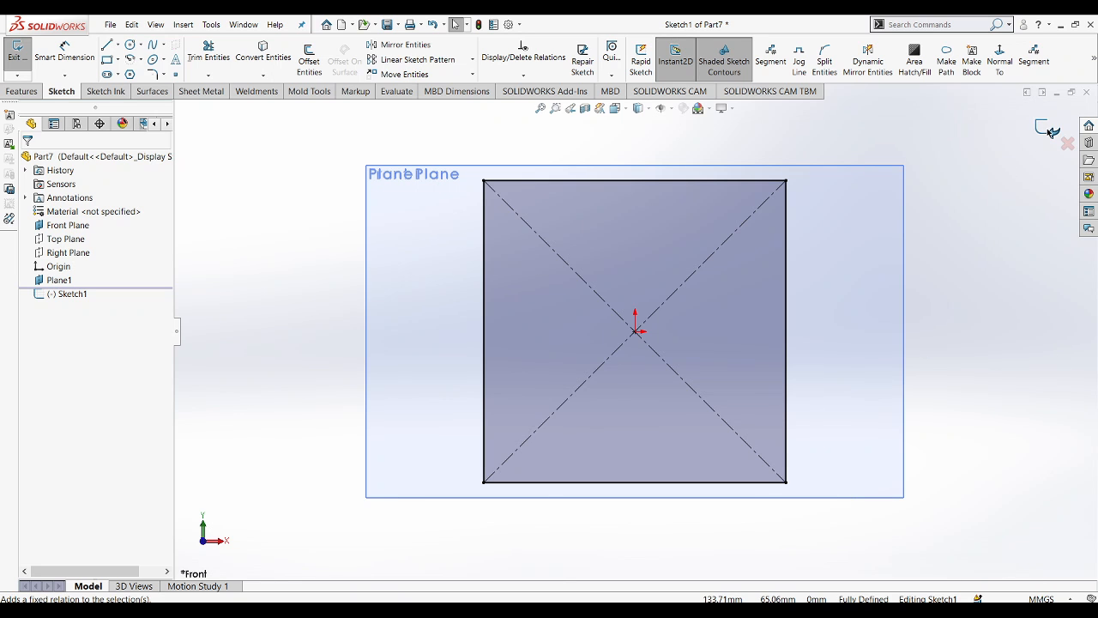
click(1046, 129)
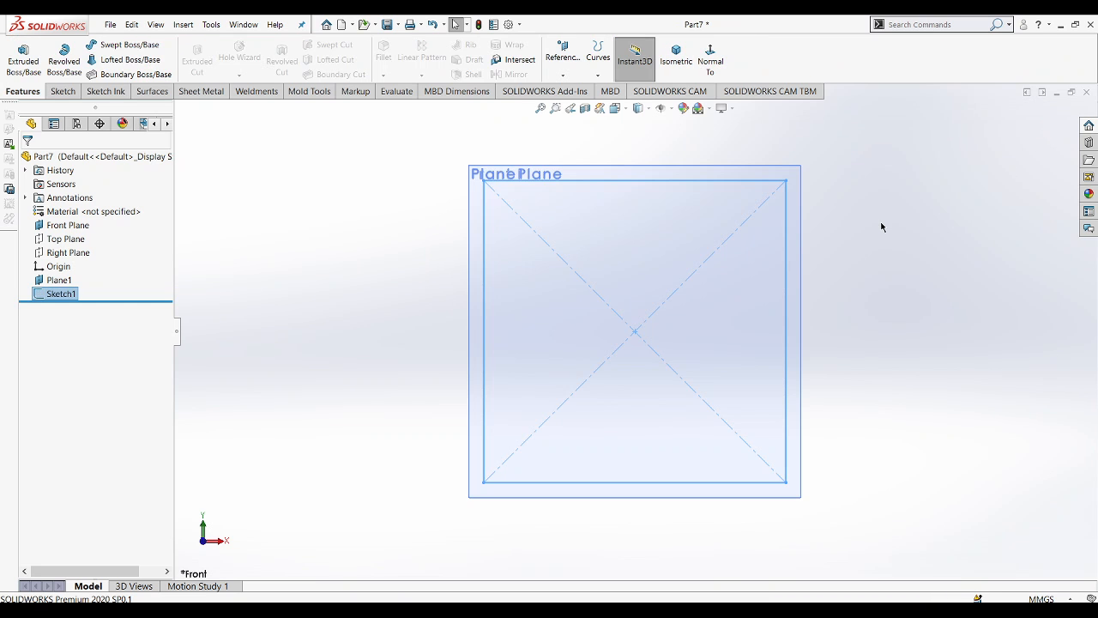
- Start a sketch on the offset plane and draw an ellipse centered on the origin, with radii of about 42 mm vertically and 26 mm horizontally
key(ctrl+7)
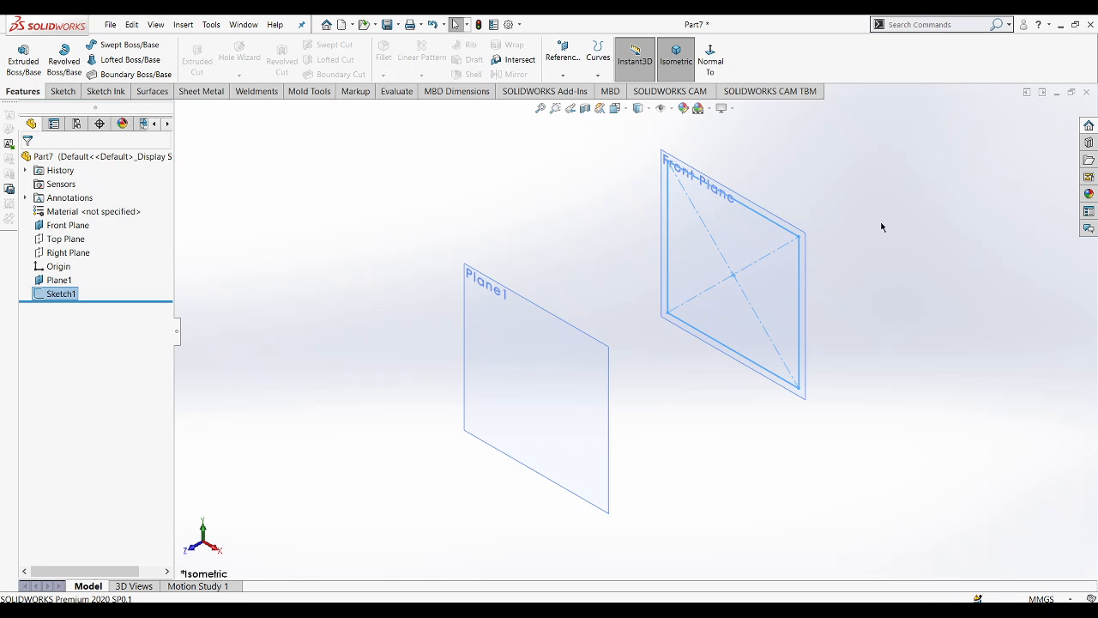
click(544, 360)
click(591, 319)
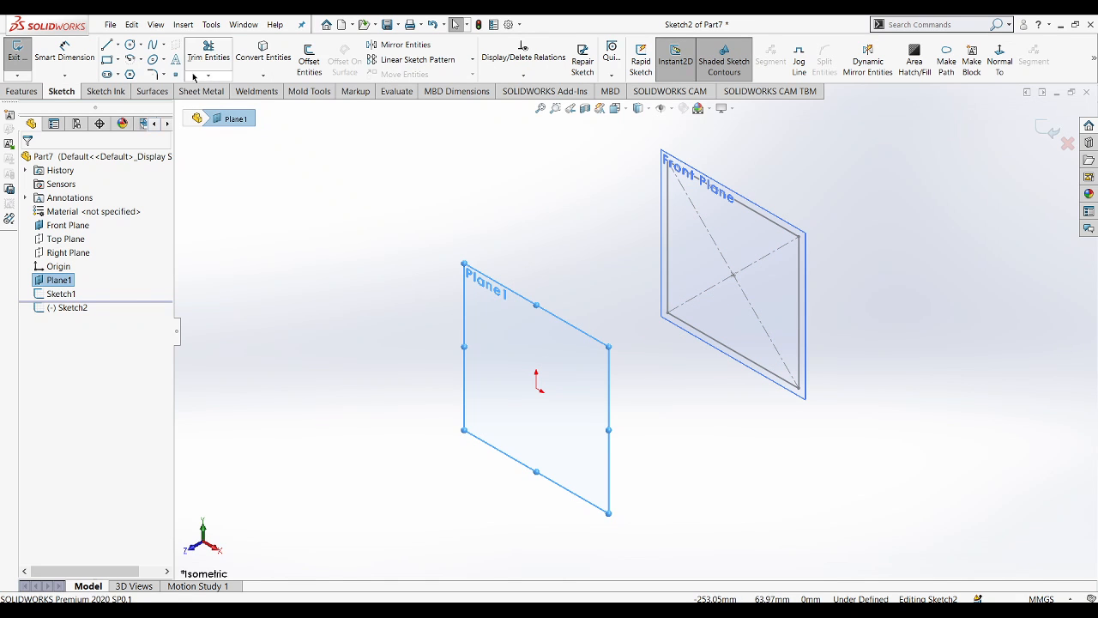
click(152, 60)
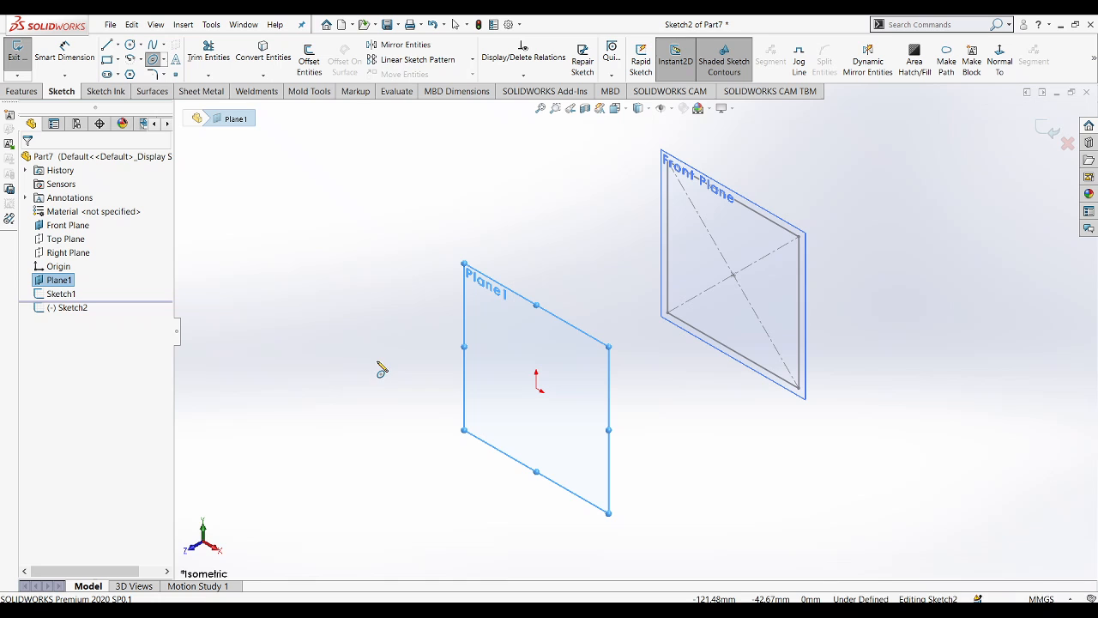
click(536, 388)
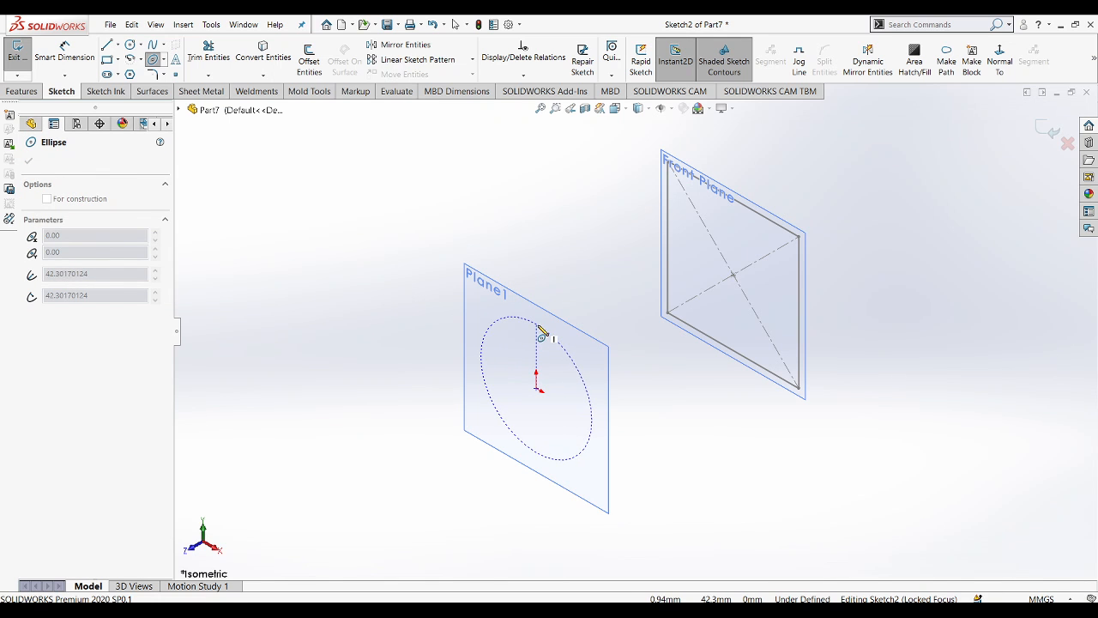
click(538, 327)
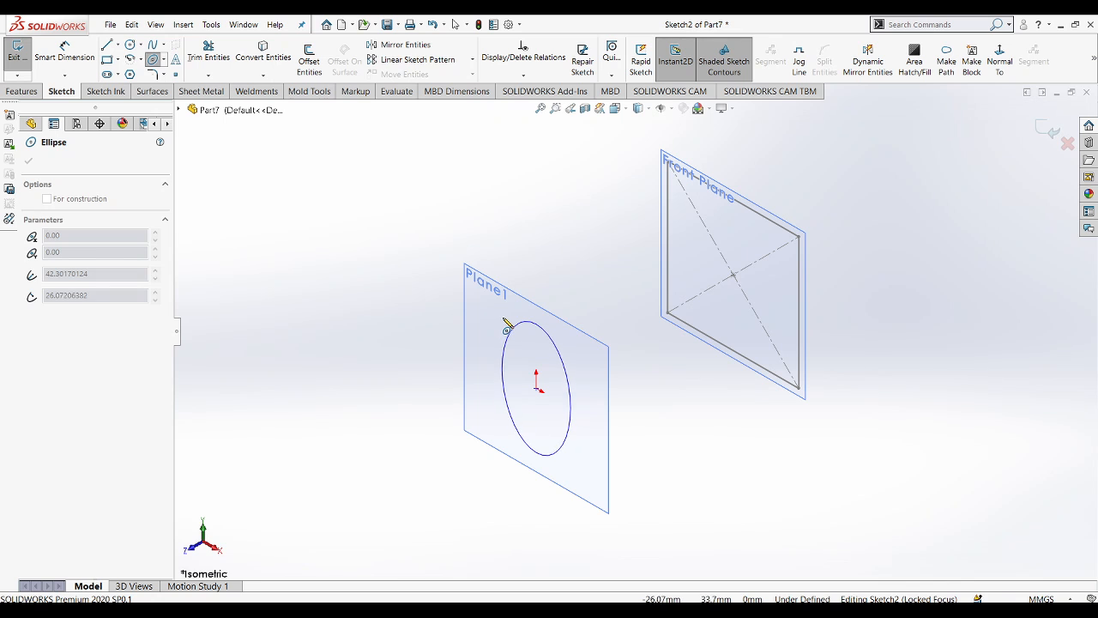
click(506, 326)
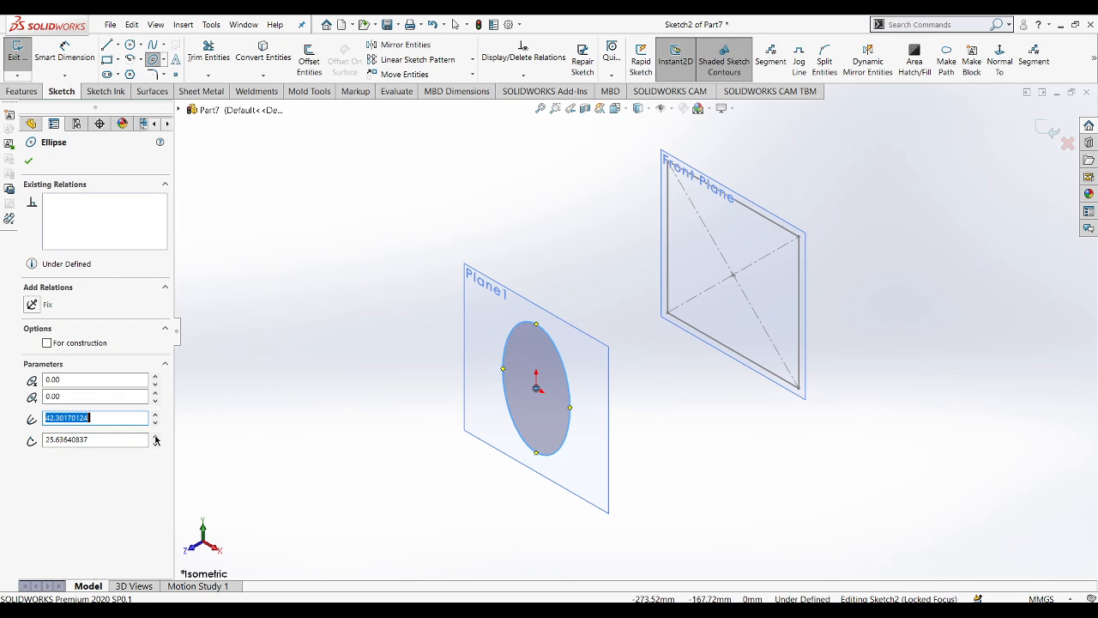
- Set the ellipse's horizontal radius to 30 mm and its vertical radius to 50 mm
click(101, 443)
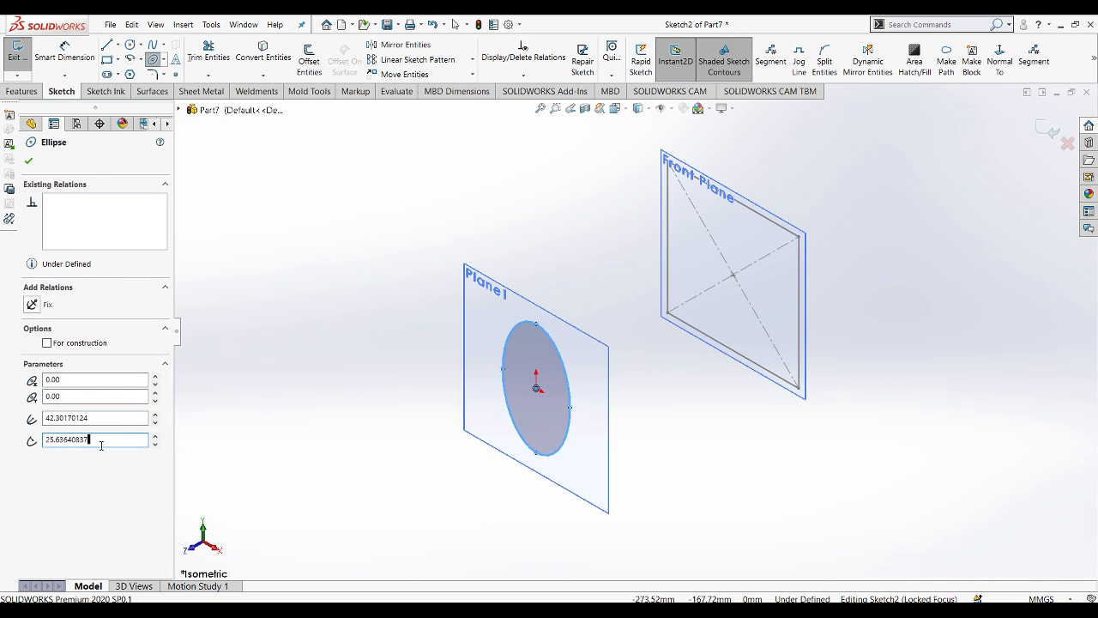
double_click(101, 446)
text(30)
key(Return)
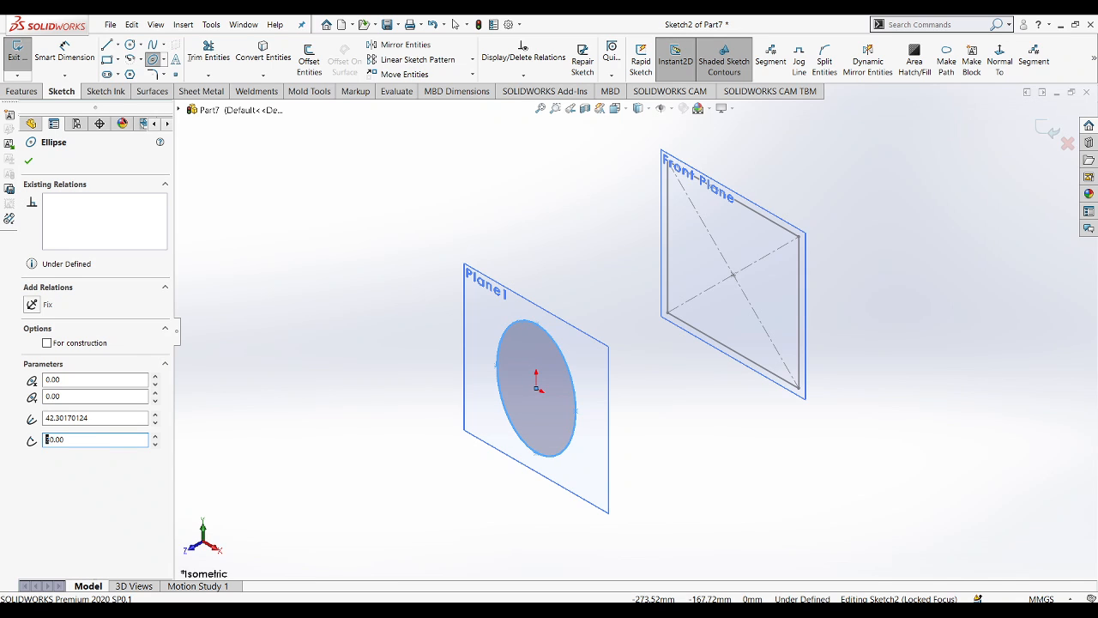
click(101, 417)
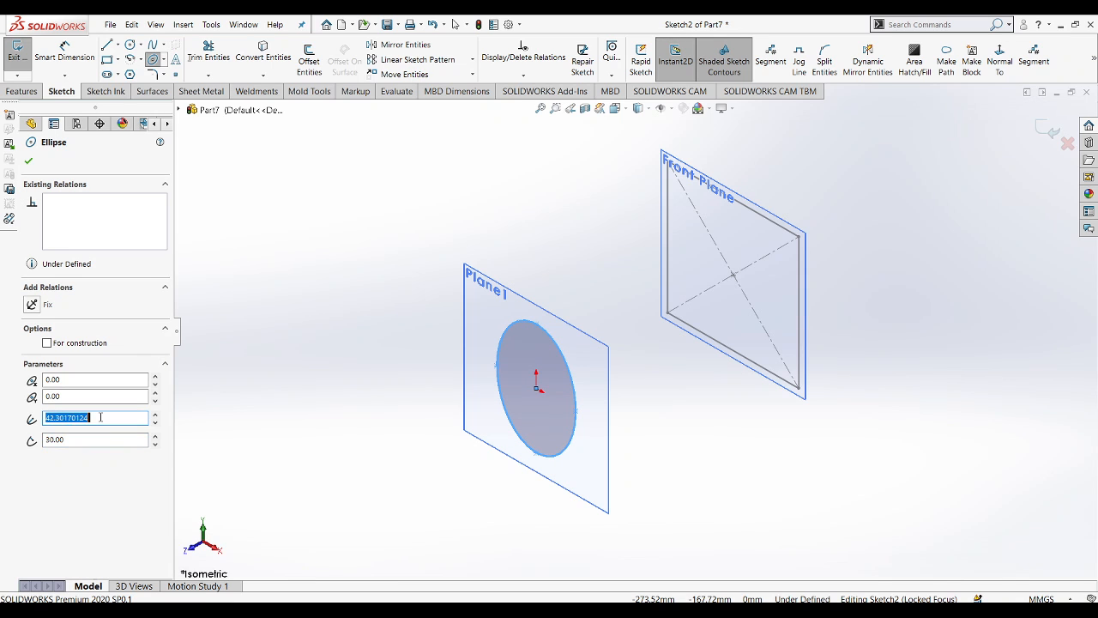
click(100, 417)
double_click(100, 417)
text(50)
key(Return)
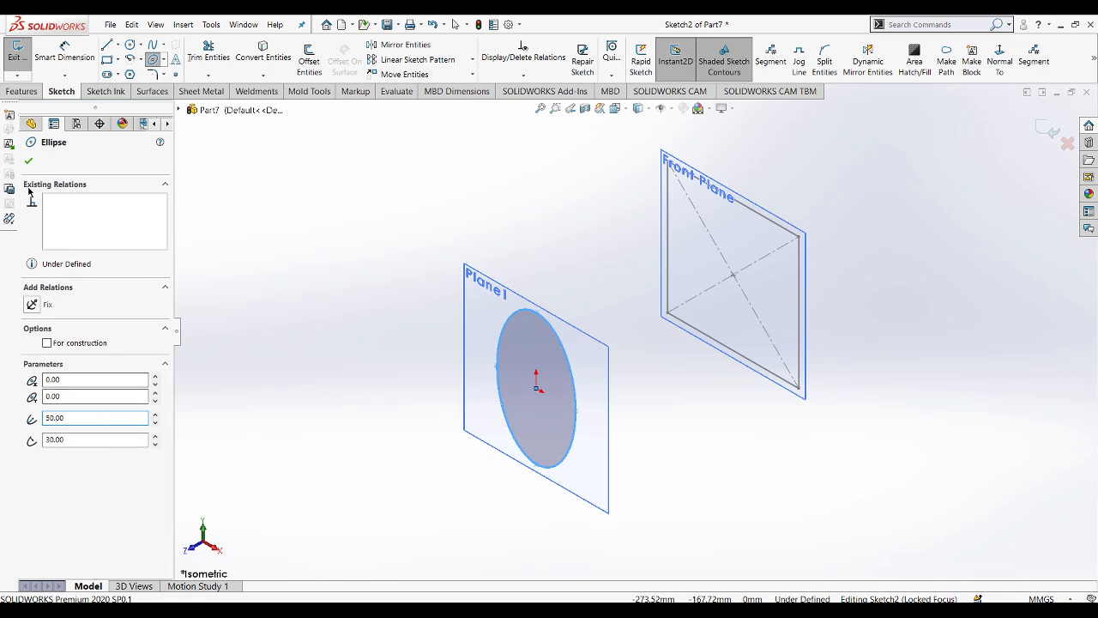
click(28, 161)
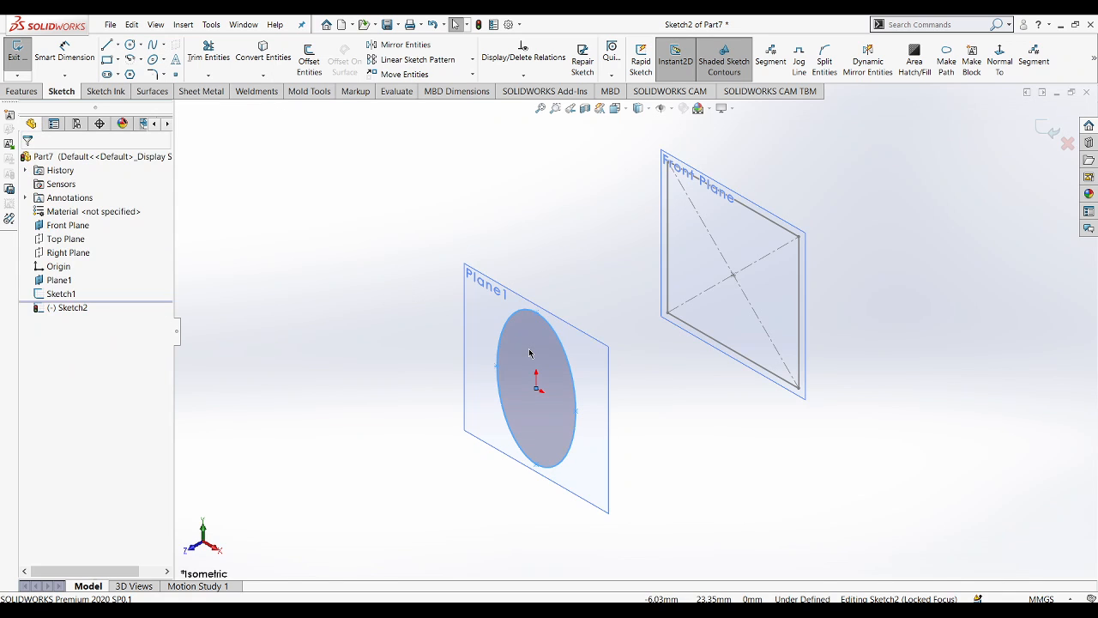
- Apply a Fix relation to the ellipse and exit the sketch
click(497, 339)
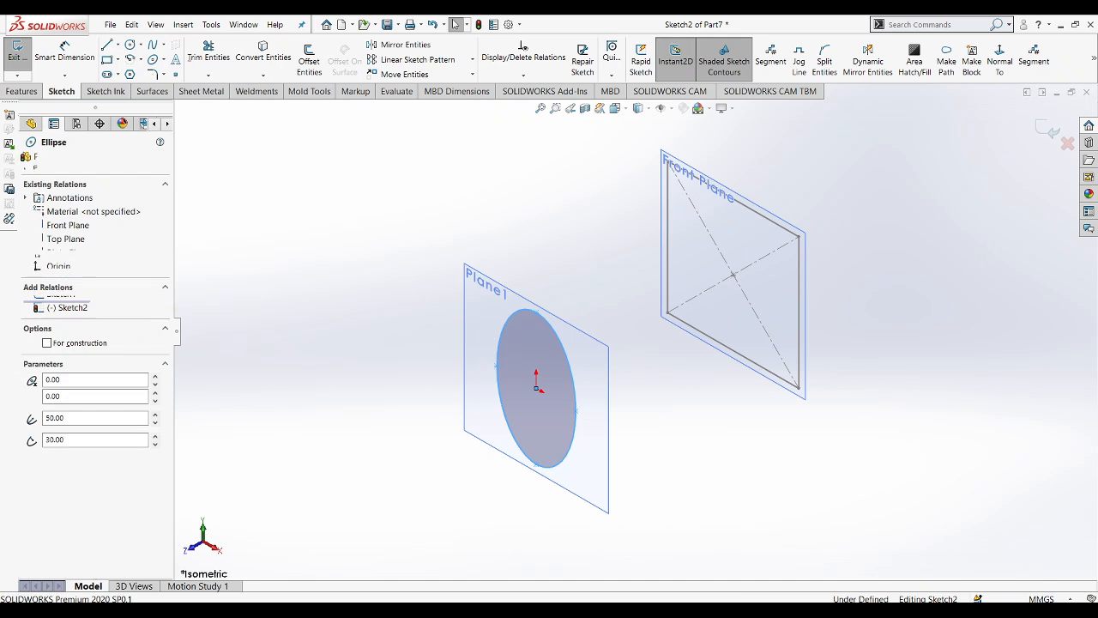
click(516, 383)
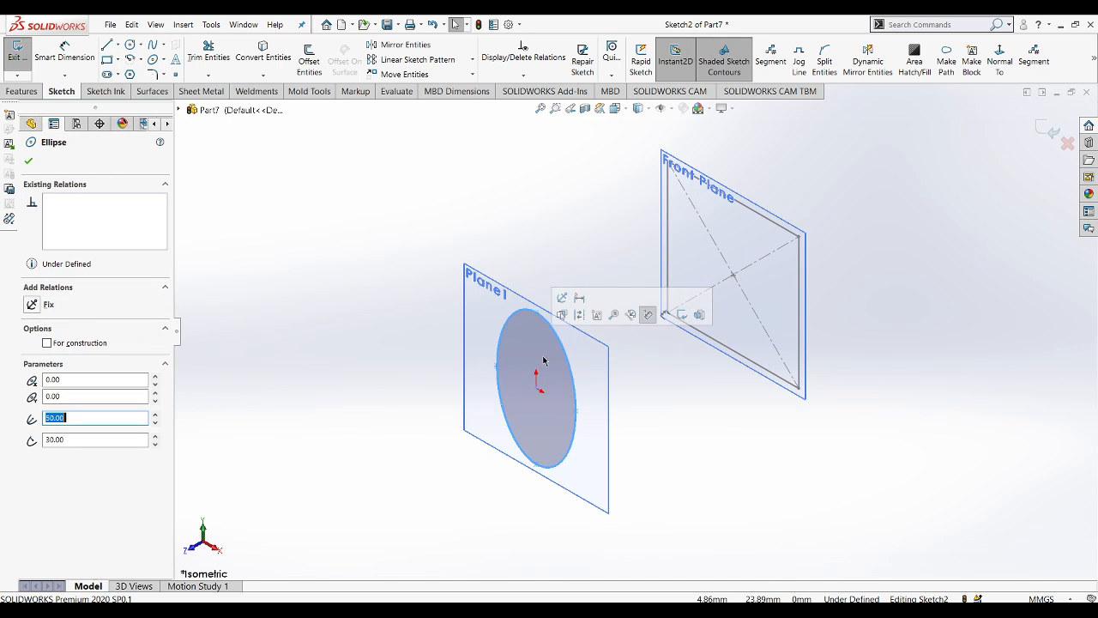
click(560, 300)
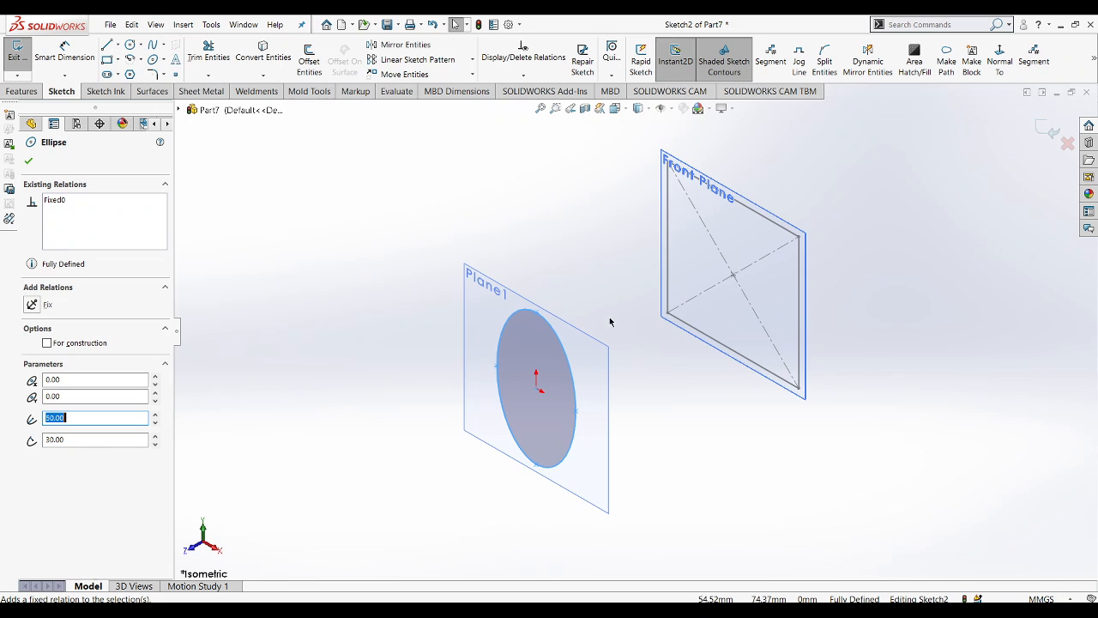
key(Escape)
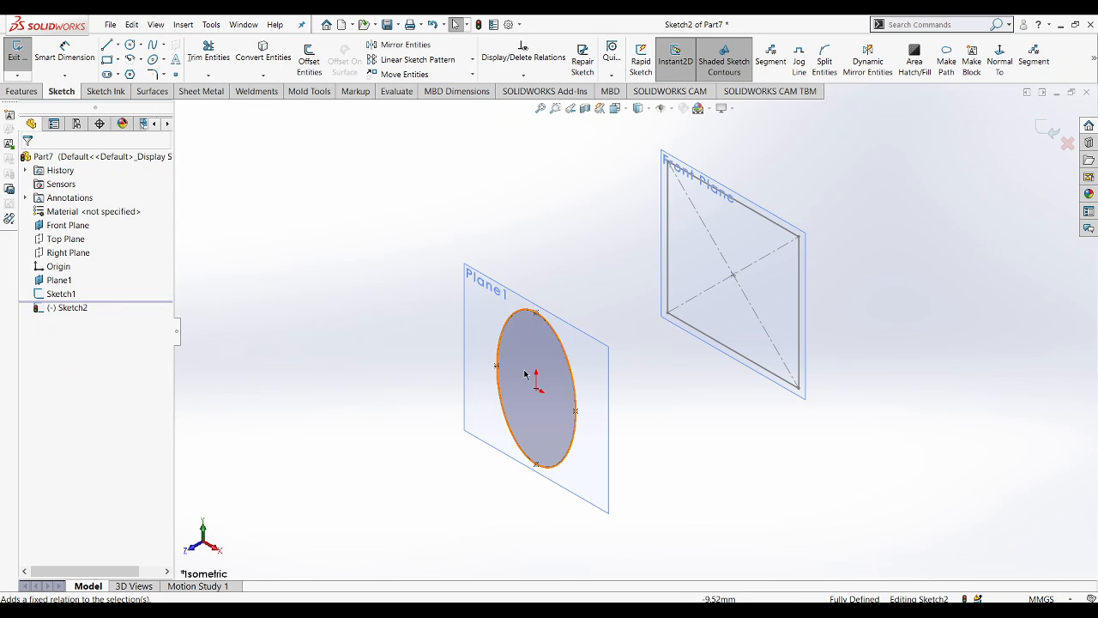
click(1048, 130)
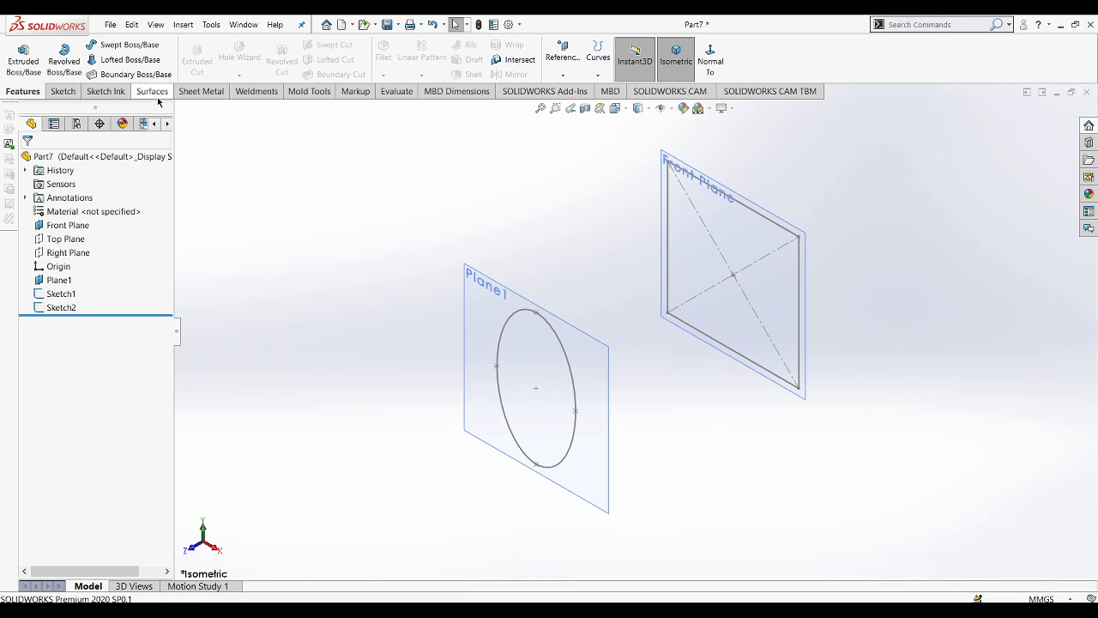
- Start a Boundary Boss/Base with the square and the ellipse as Direction 1 profiles
click(133, 75)
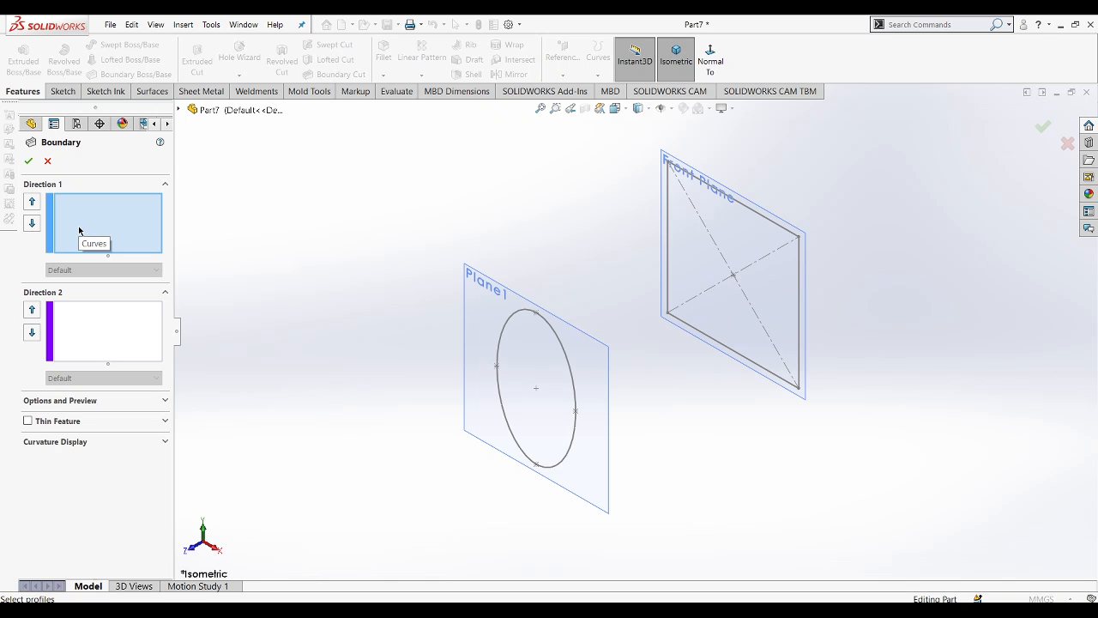
click(669, 214)
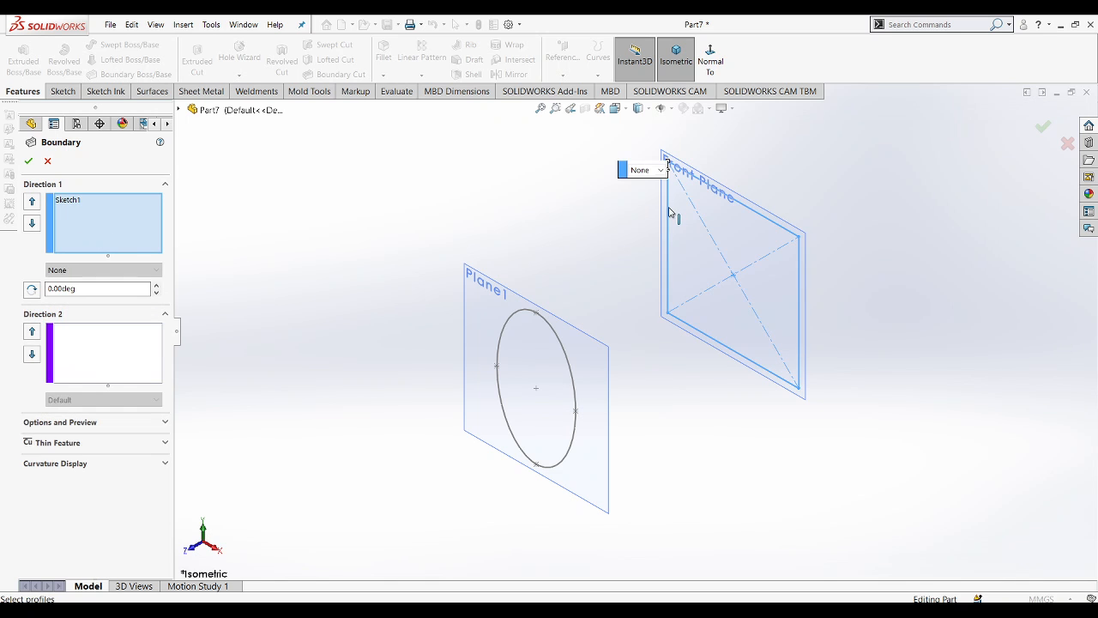
click(515, 320)
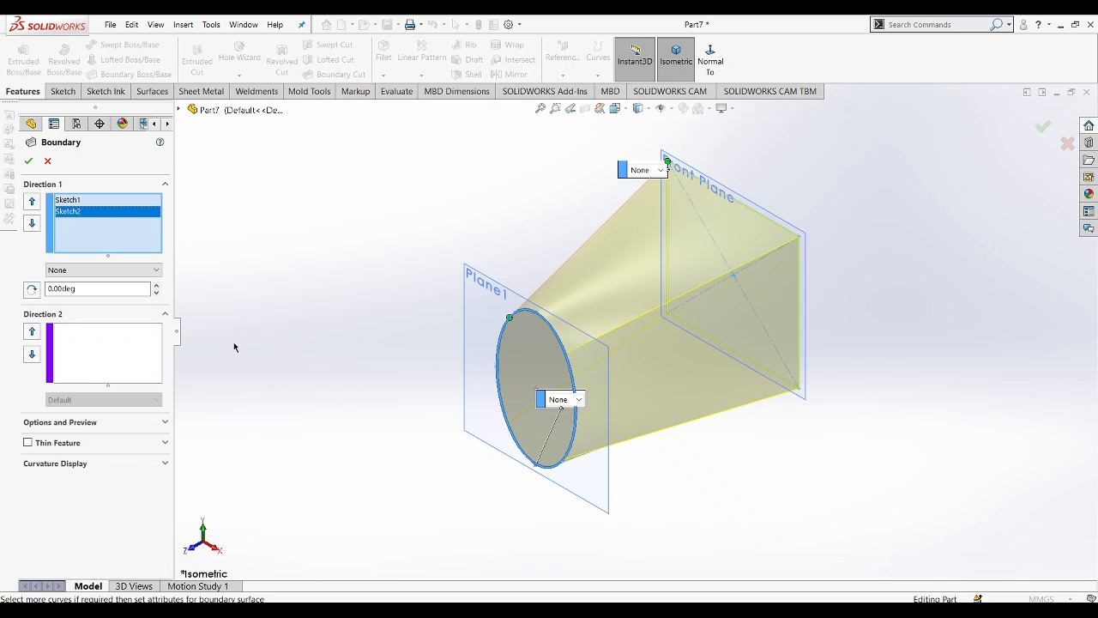
- Try the ellipse as a Direction 2 curve instead, and return it to Direction 1 with the square
click(104, 330)
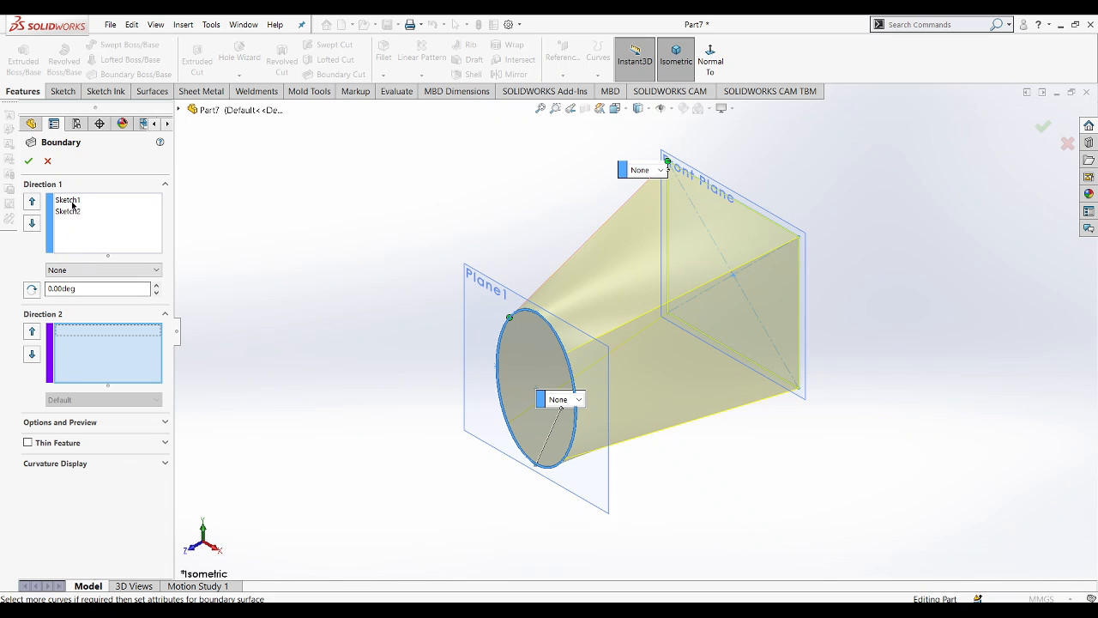
click(69, 216)
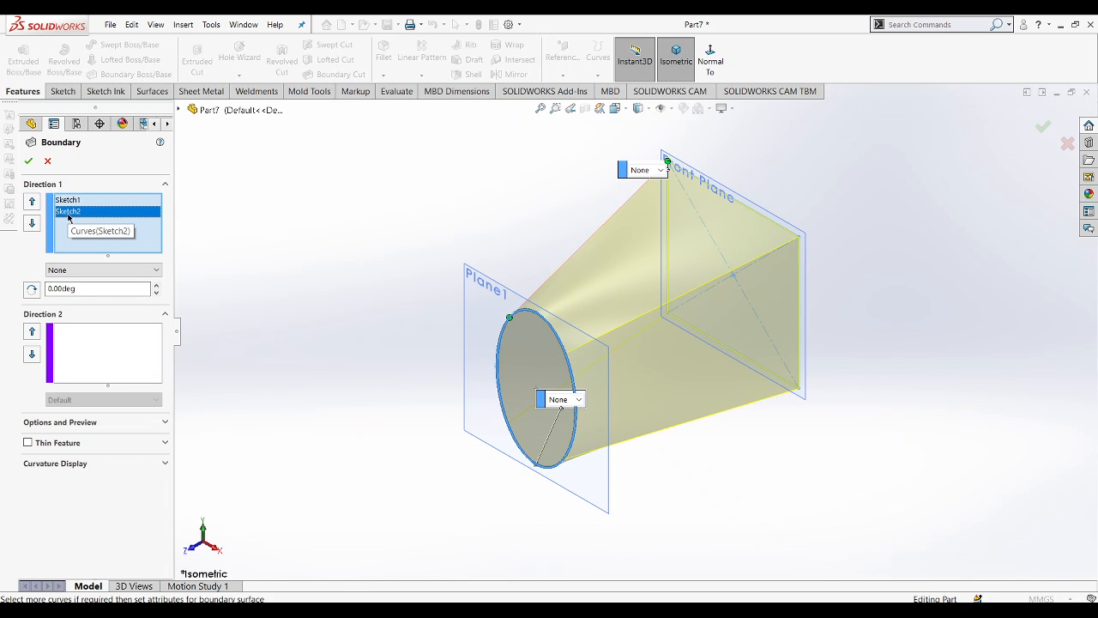
key(Delete)
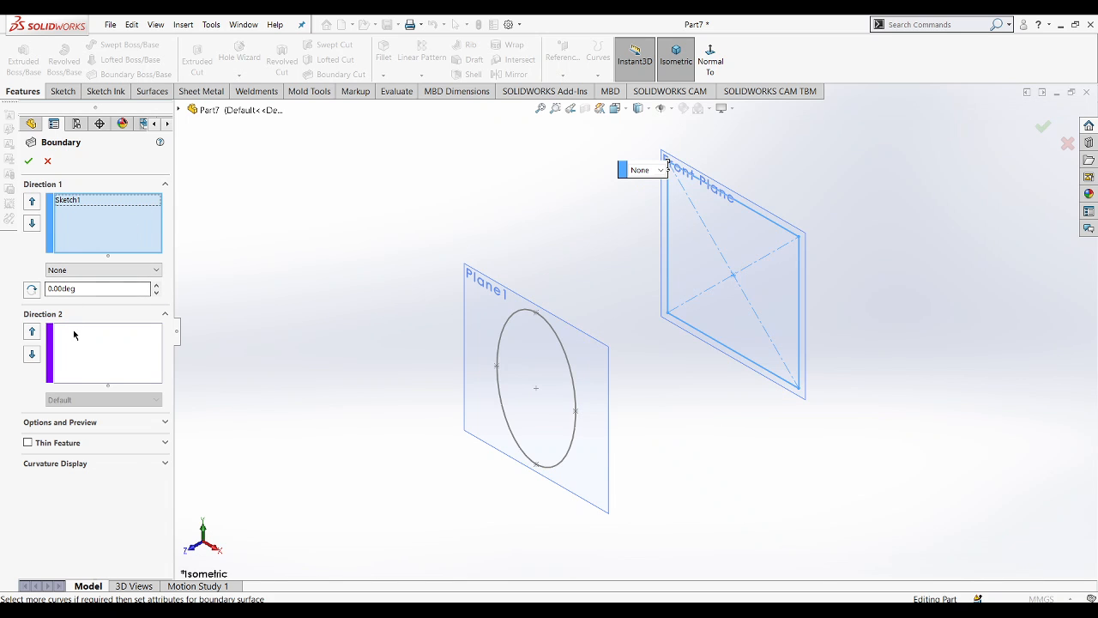
click(74, 335)
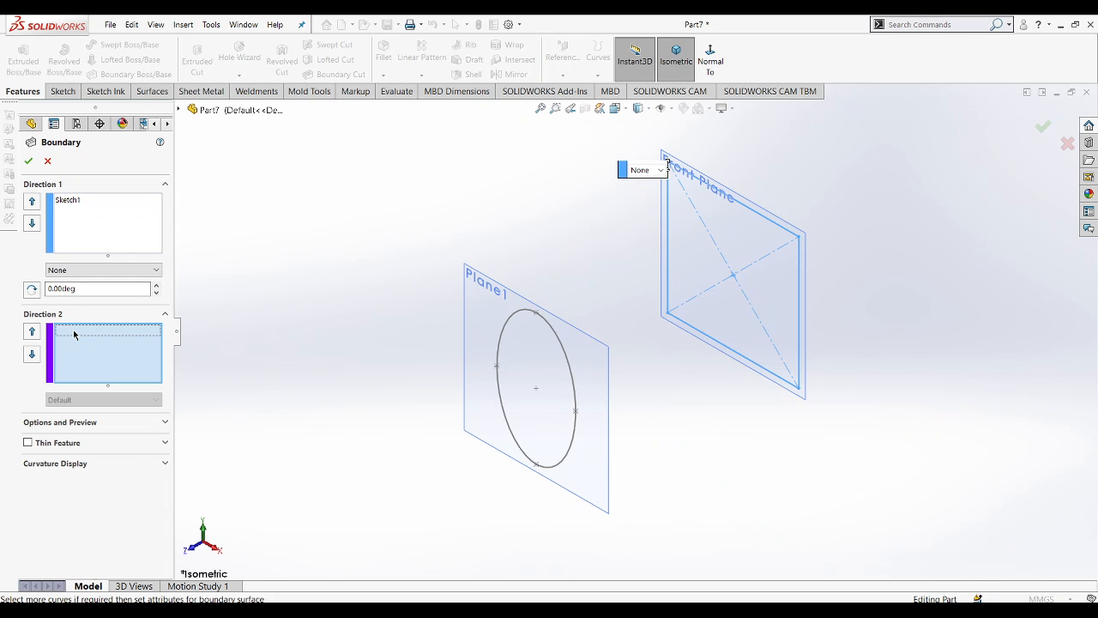
click(502, 346)
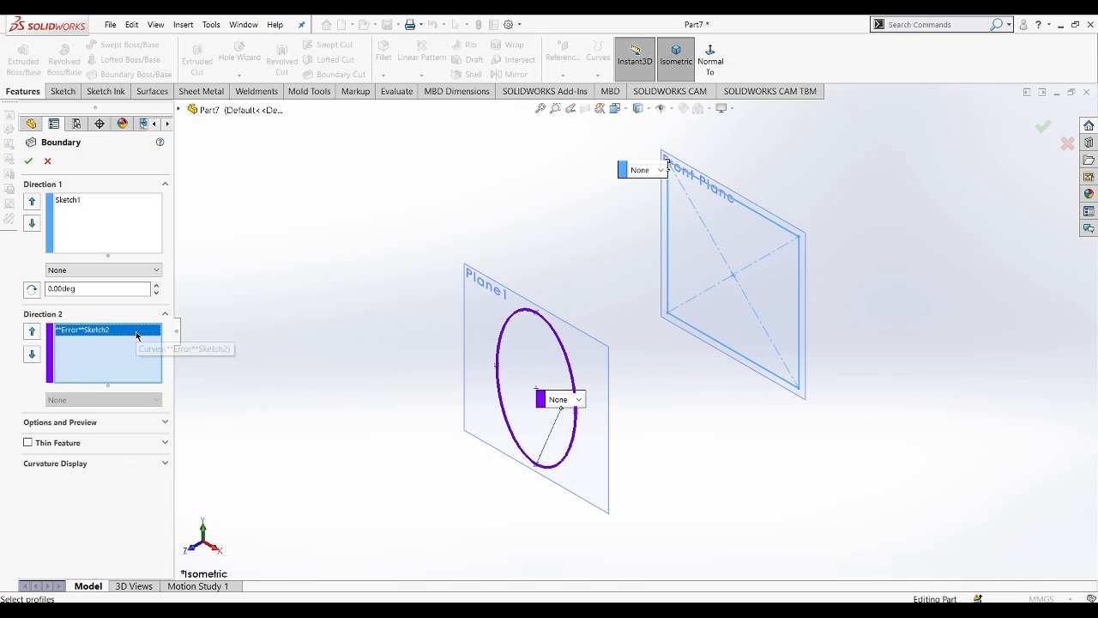
key(Delete)
click(129, 249)
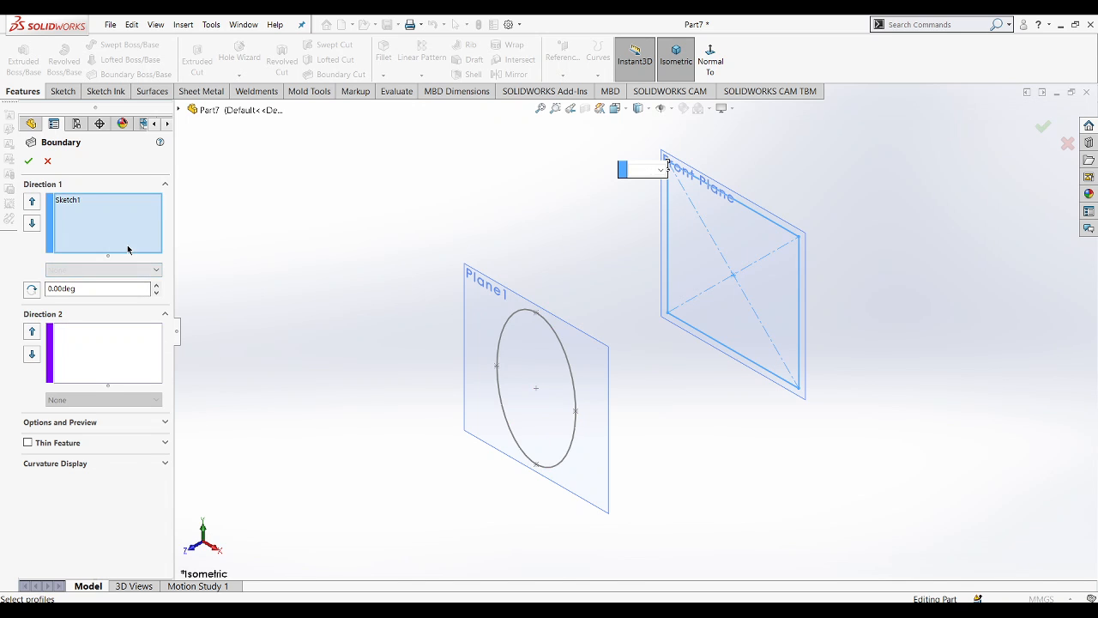
click(505, 329)
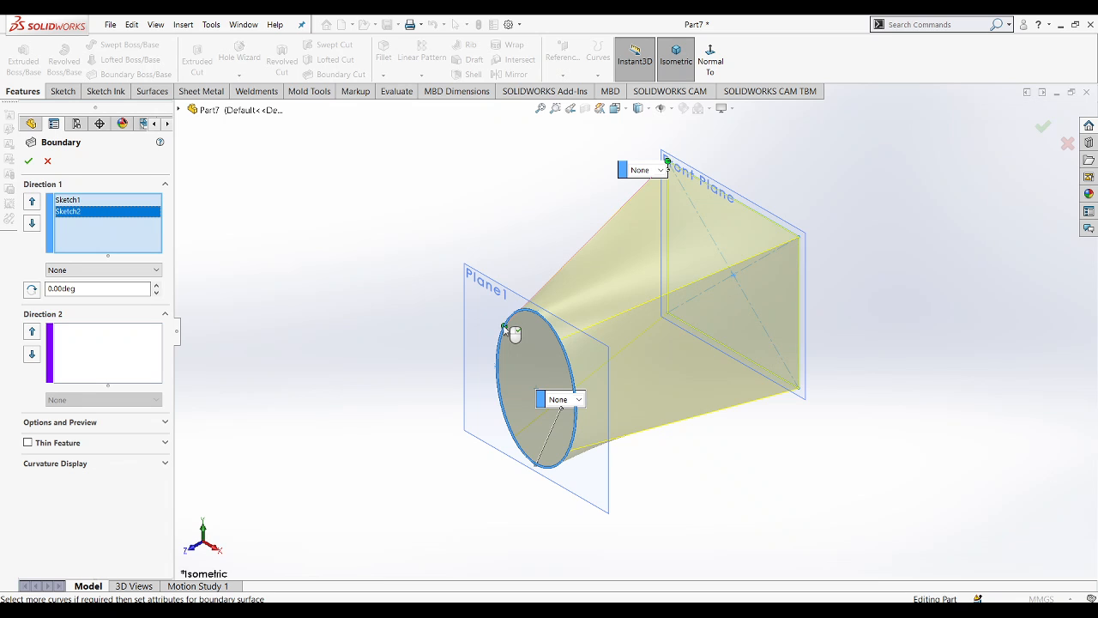
- Try the Direction Vector tangency on the ellipse profile and dismiss the missing-vector message
click(556, 400)
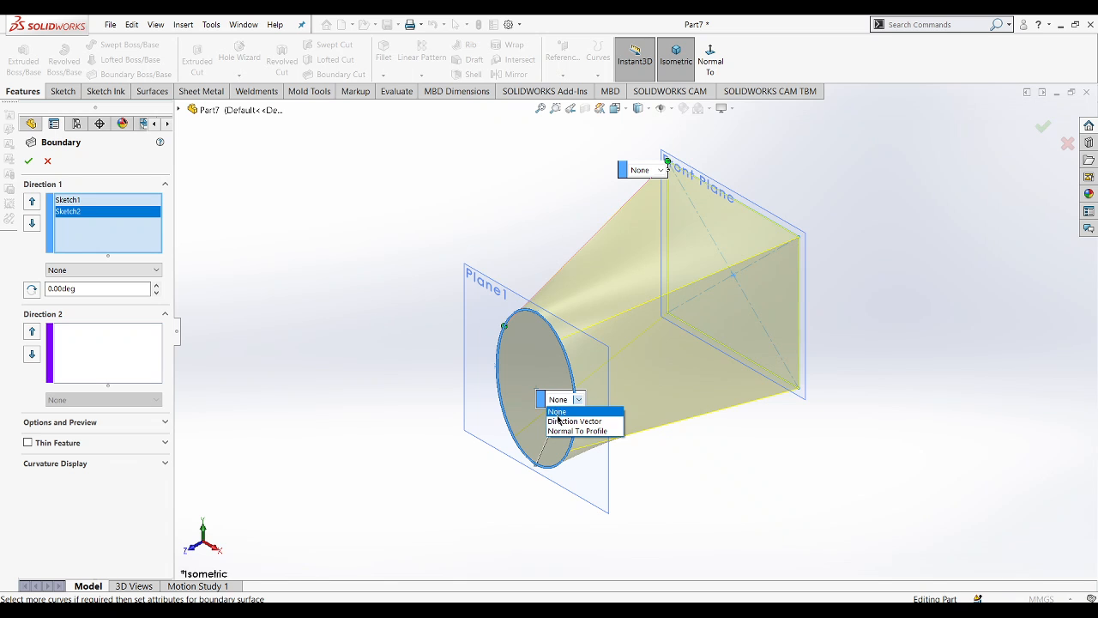
click(560, 420)
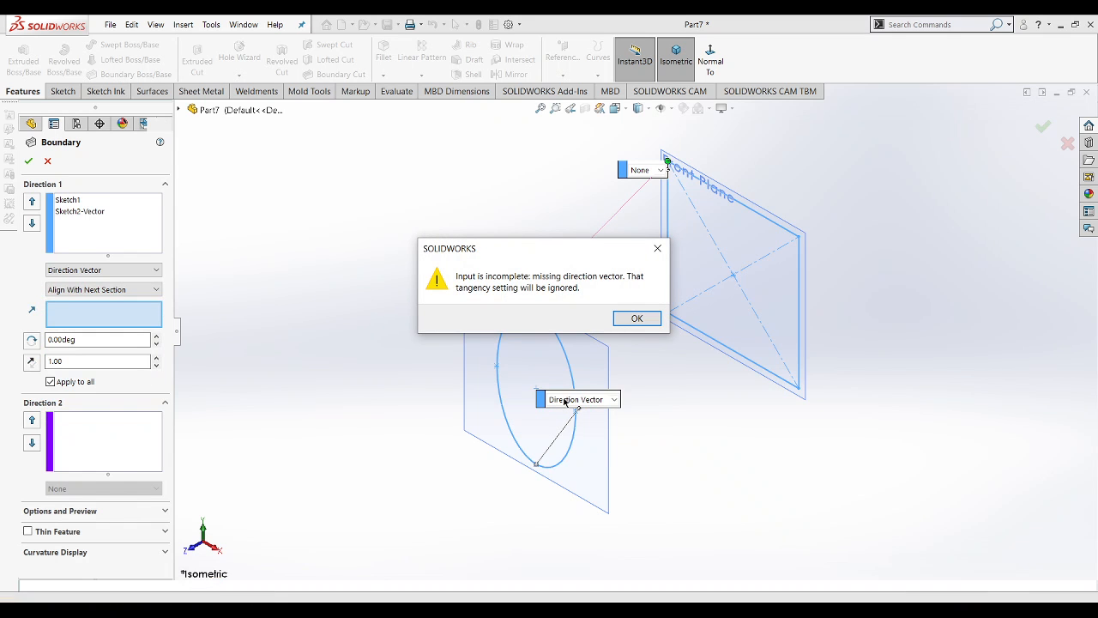
click(635, 319)
- Set the ellipse profile's tangency to Normal To Profile with a tangent length of about 0.89
click(592, 399)
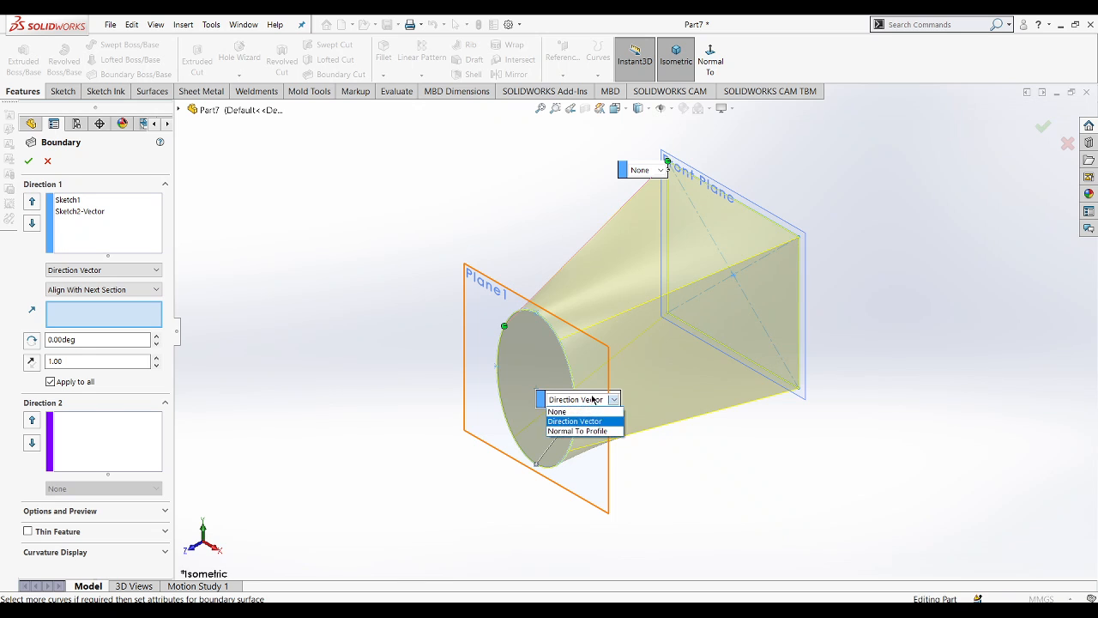
click(587, 431)
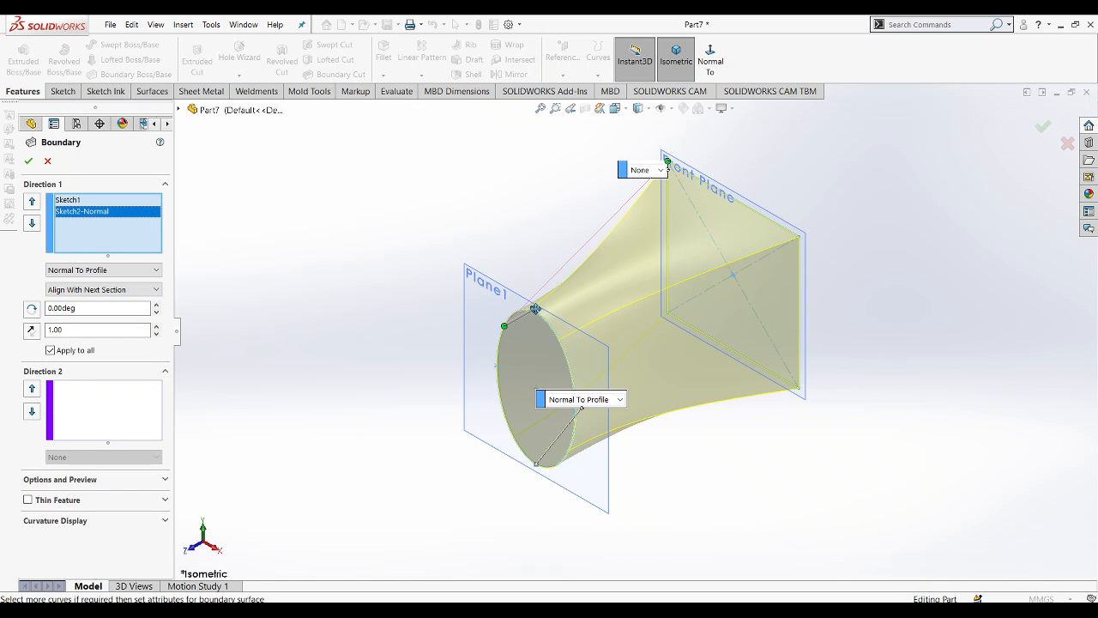
mouse_move(532, 308)
mouse_down()
mouse_move(562, 291)
mouse_move(517, 314)
mouse_move(532, 304)
mouse_move(541, 314)
mouse_up()
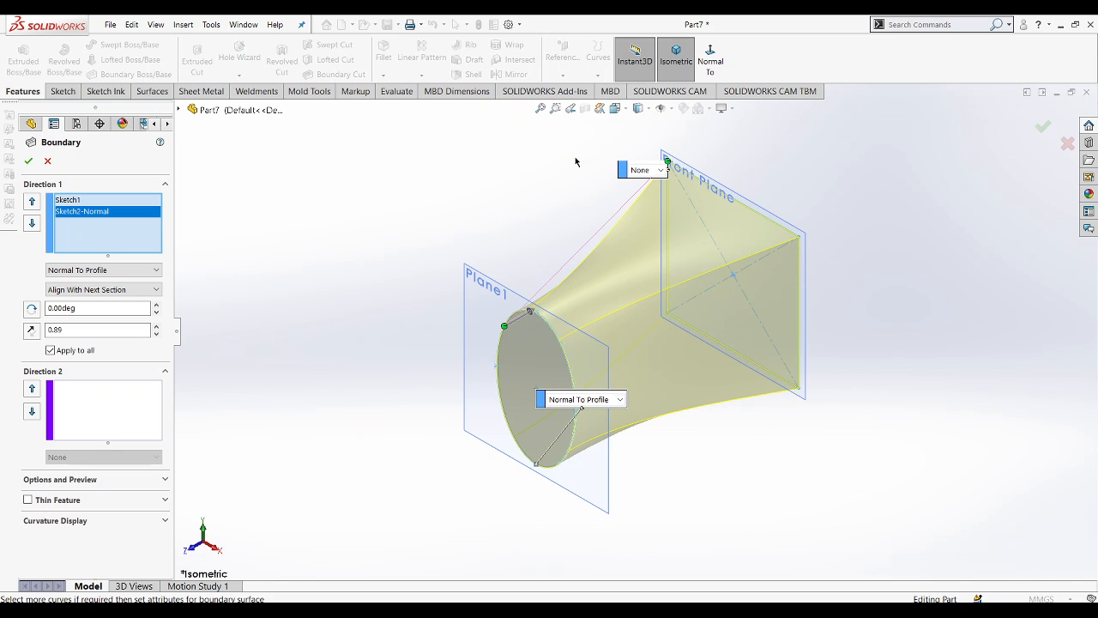
click(618, 399)
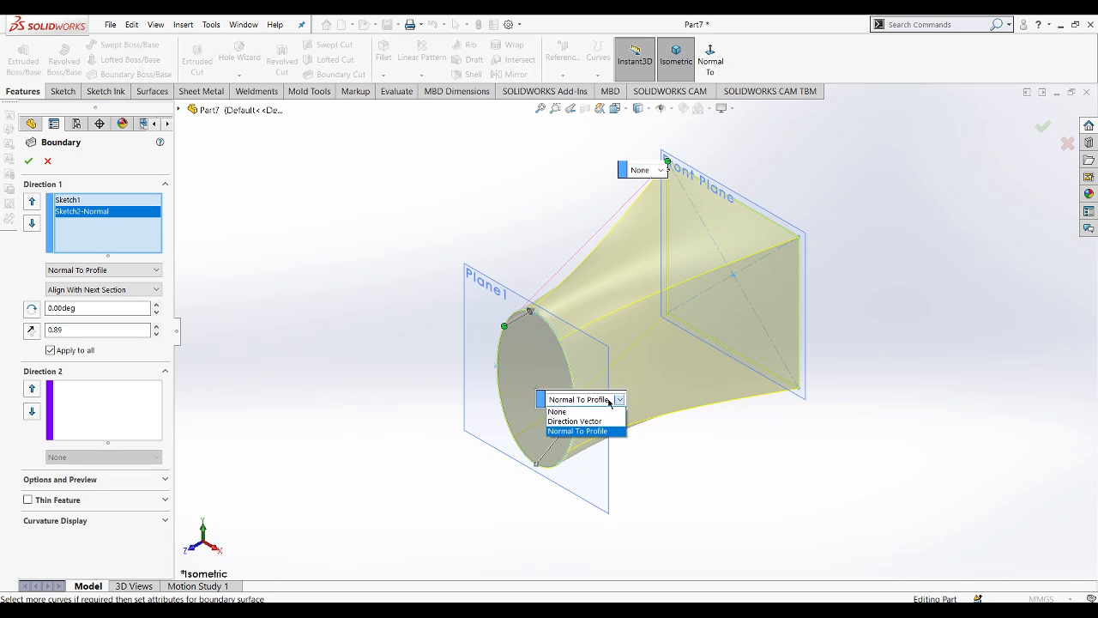
click(567, 160)
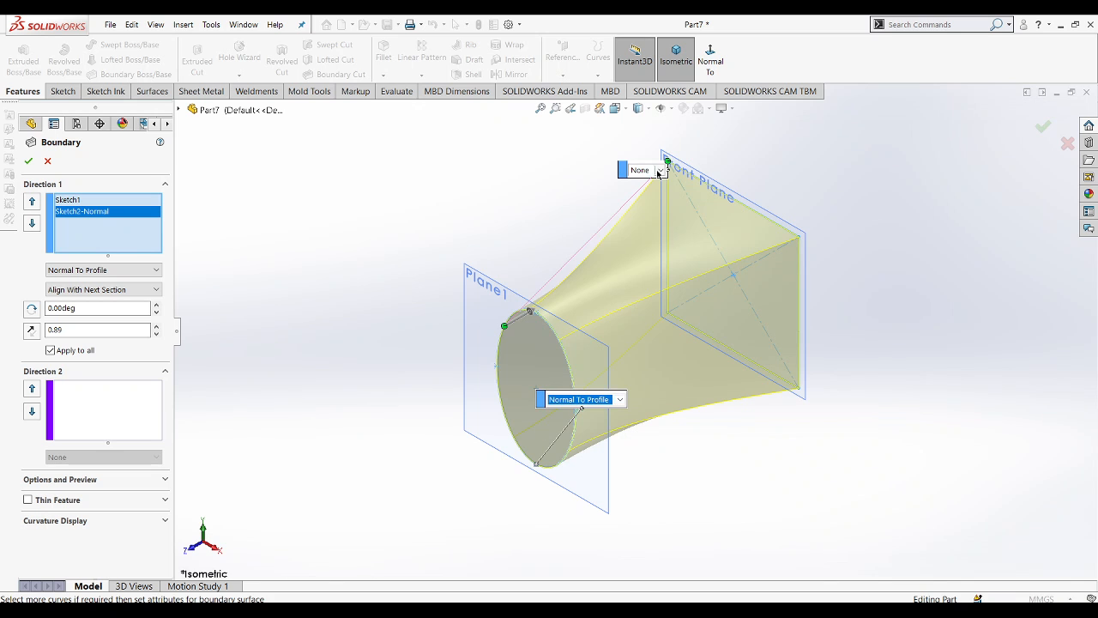
- Set the square profile's tangency to Normal To Profile, move its callout clear of the model, and stretch its tangent length to about 1.43
click(658, 171)
click(659, 200)
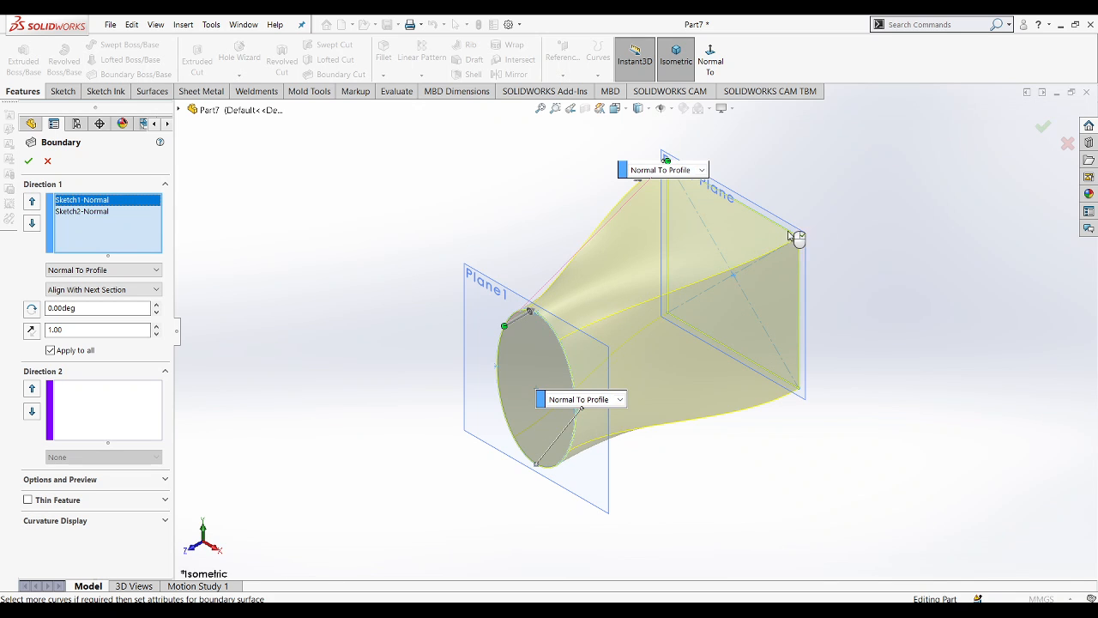
click(702, 170)
click(786, 163)
drag(623, 171, 773, 169)
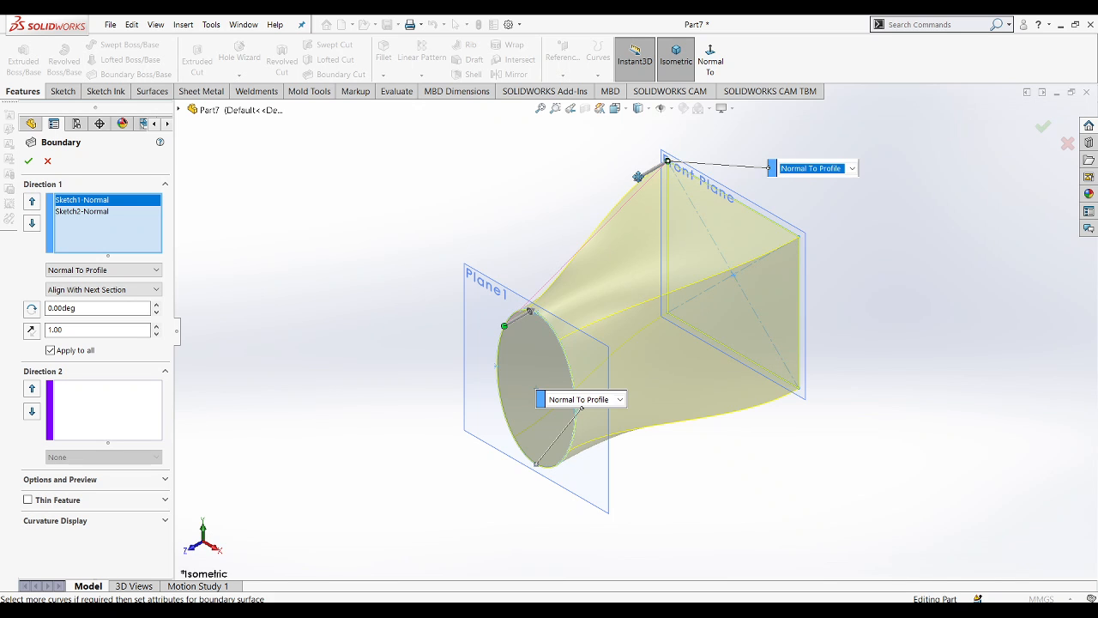
mouse_move(639, 178)
mouse_down()
mouse_move(607, 186)
mouse_move(645, 185)
mouse_move(650, 173)
mouse_move(631, 187)
mouse_up()
- Reselect the ellipse as the second Direction 1 profile, using Normal To Profile with a tangent length of about 1.63
click(529, 313)
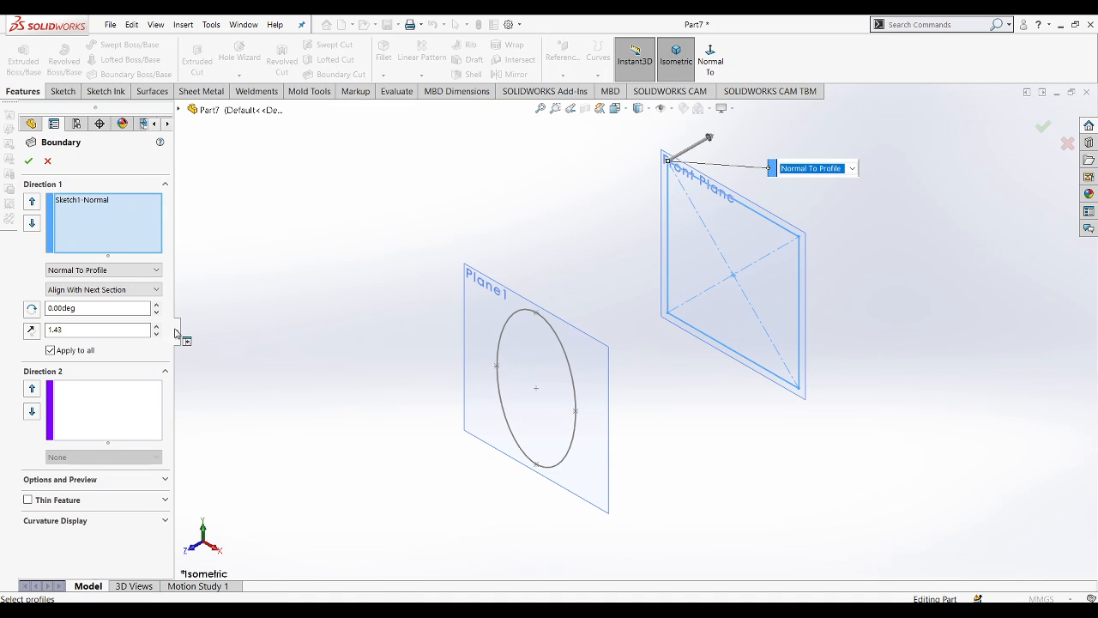
click(94, 243)
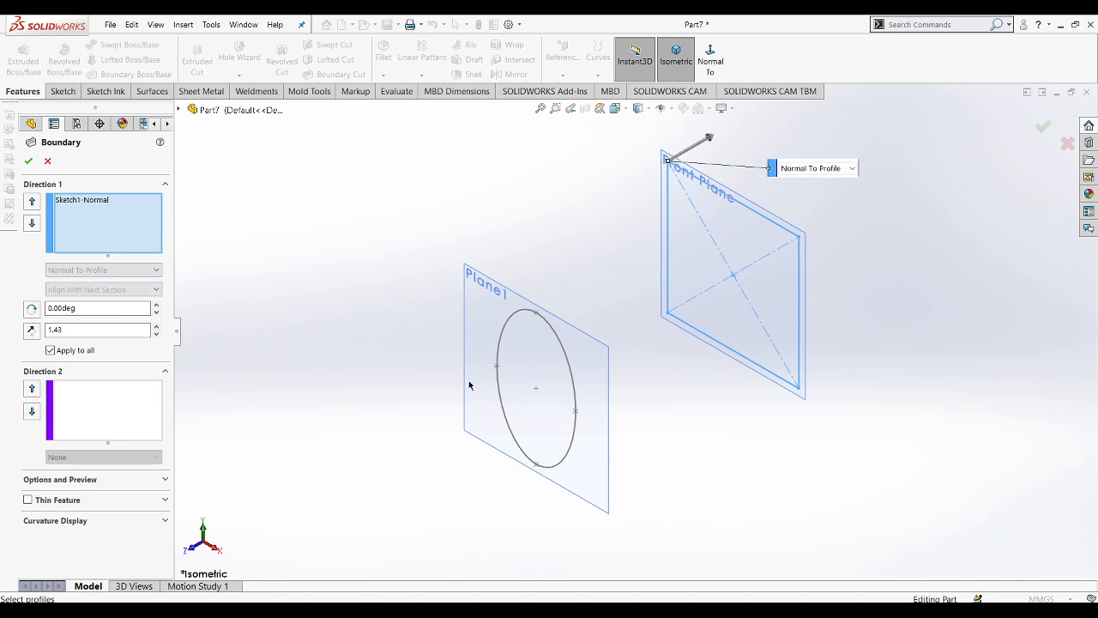
click(502, 345)
click(561, 399)
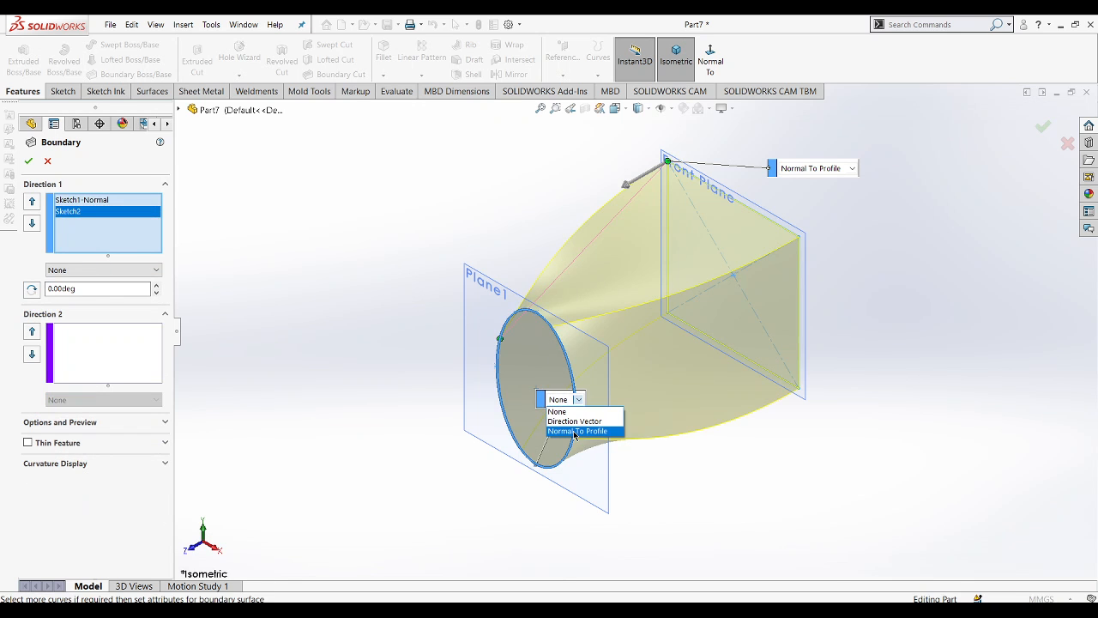
click(576, 429)
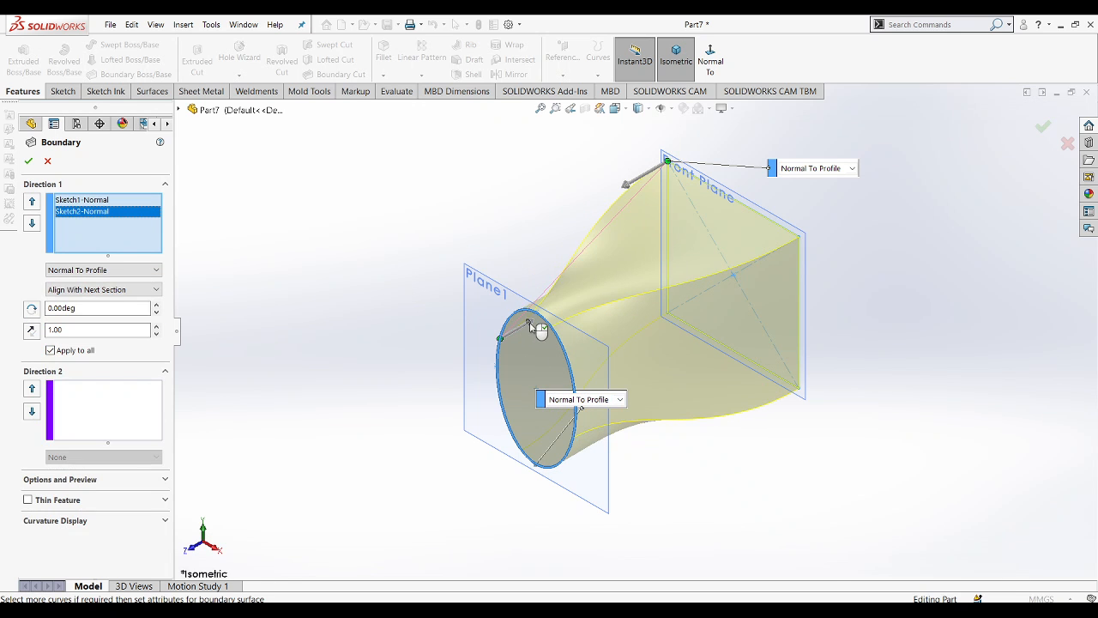
mouse_move(533, 317)
mouse_down()
mouse_move(553, 305)
mouse_move(533, 310)
mouse_up()
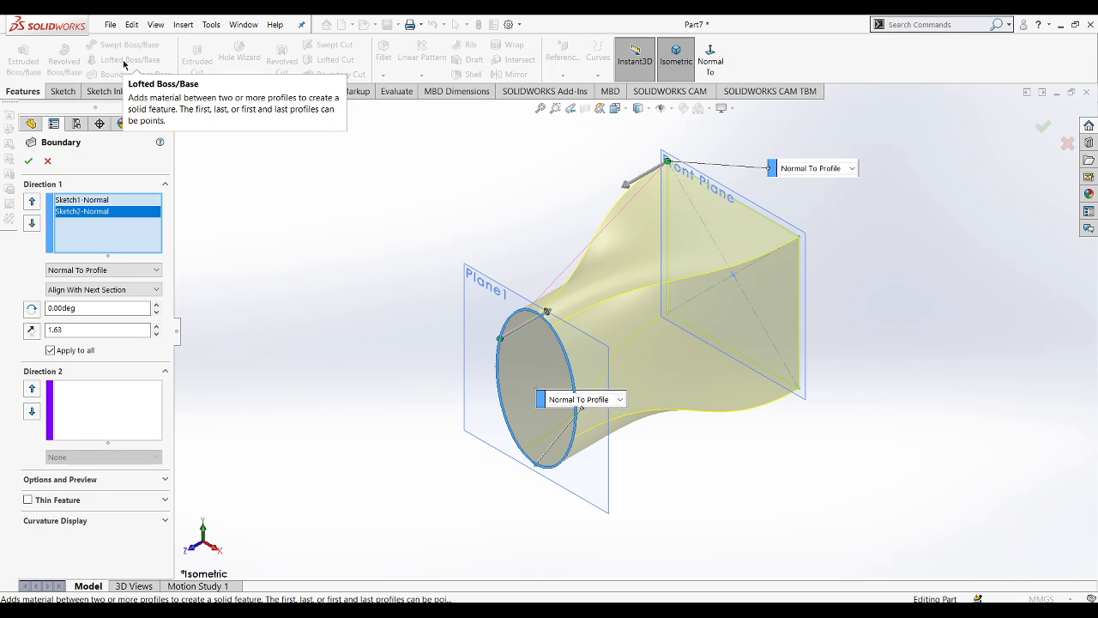
- Stretch the square profile's tangent length to about 1.78 and accept the boundary feature
click(805, 171)
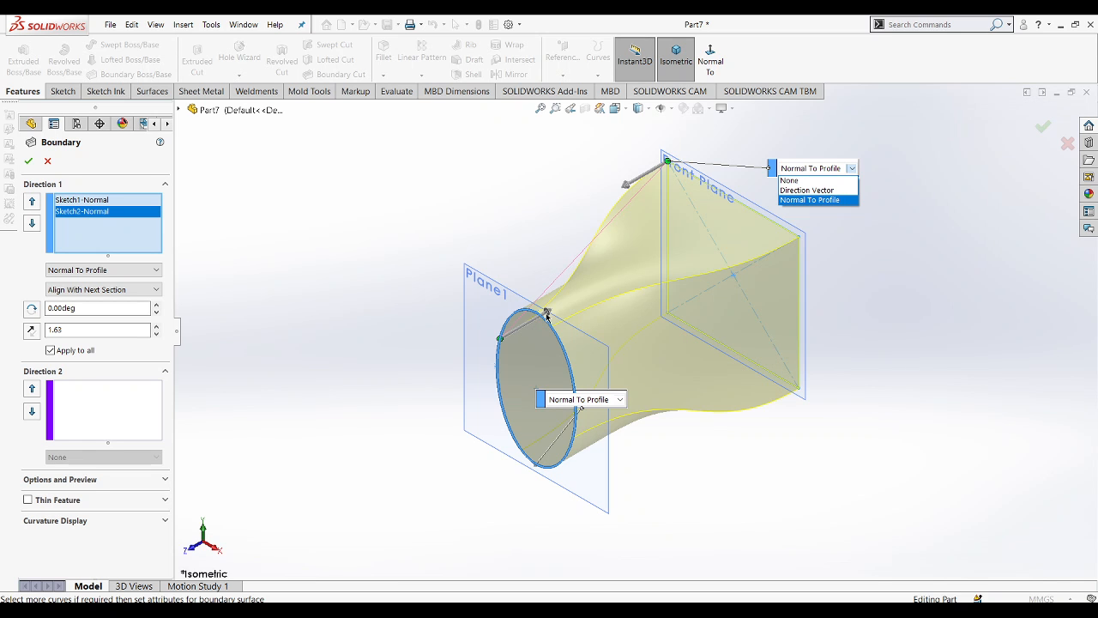
click(610, 176)
mouse_move(609, 197)
mouse_down()
mouse_move(598, 200)
mouse_move(637, 197)
mouse_up()
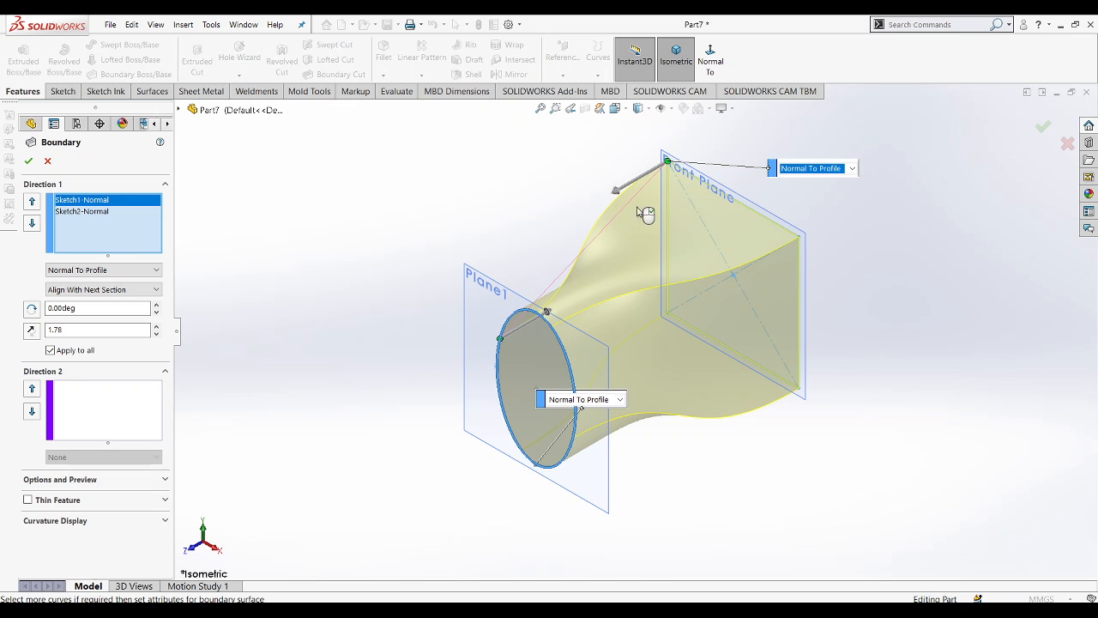
click(26, 162)
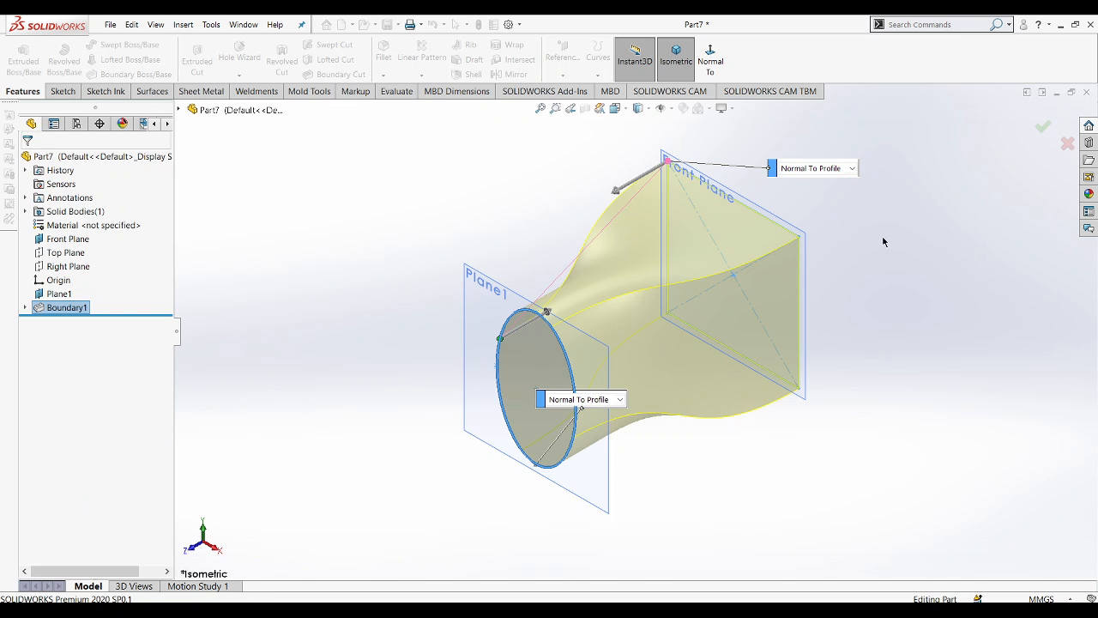
middle_drag(888, 303, 780, 432)
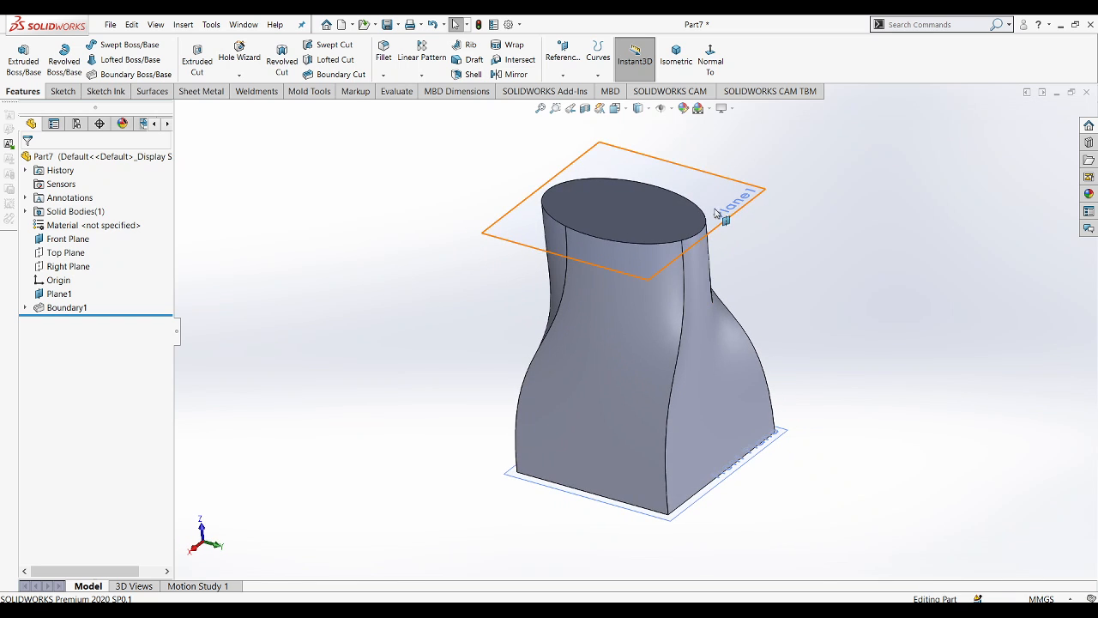
- Expand the boundary feature to examine its profile sketches and open the ellipse sketch
click(43, 310)
click(25, 307)
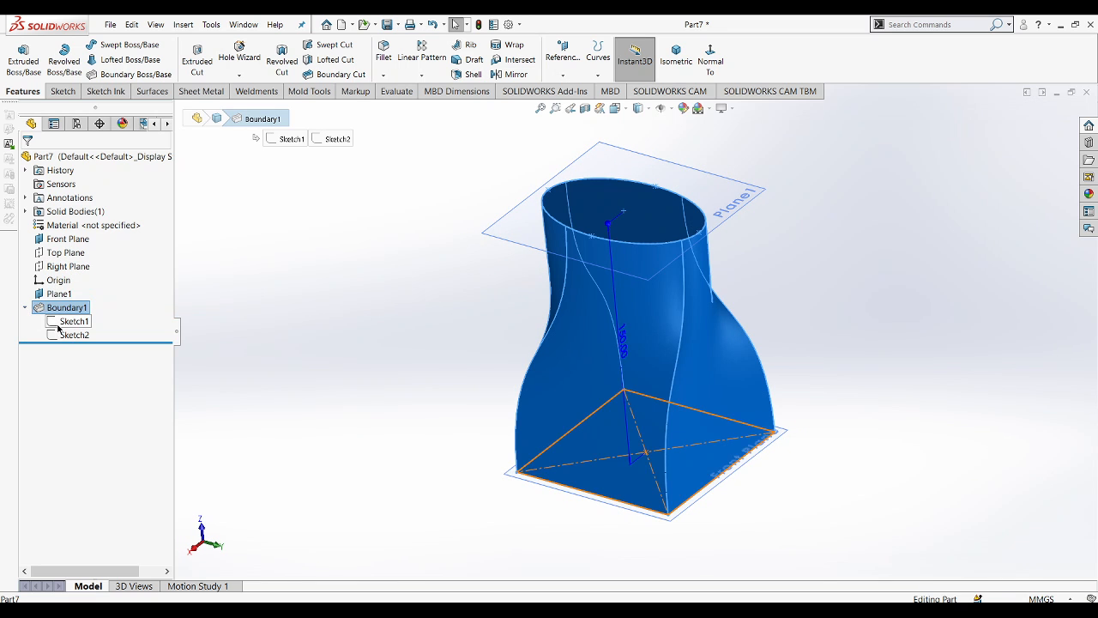
click(71, 335)
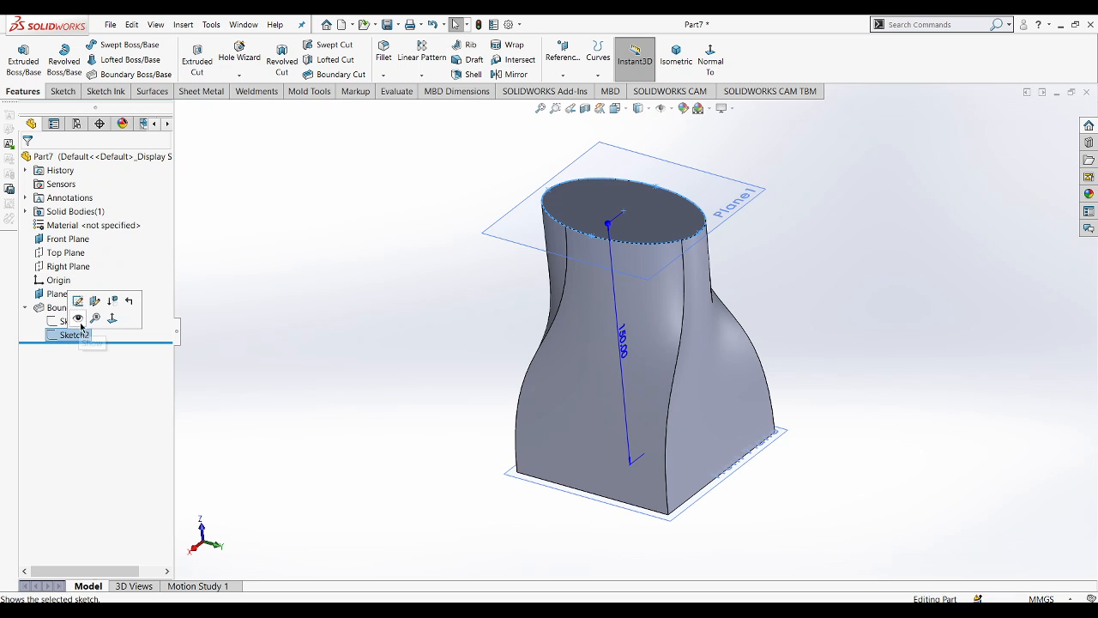
click(77, 301)
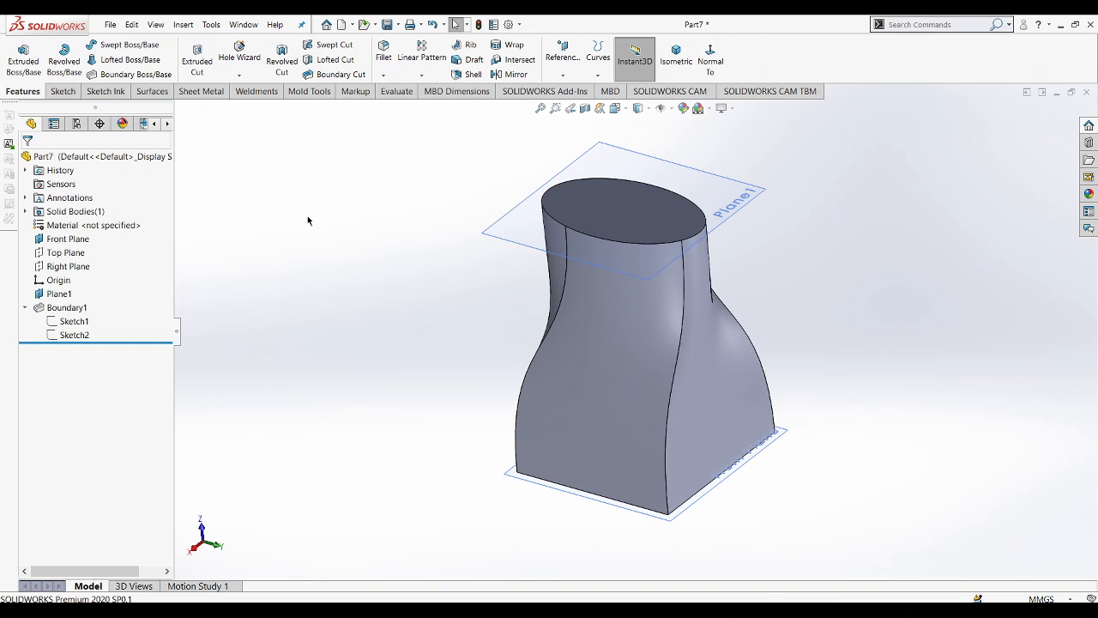
- Delete the boundary feature while keeping its square and ellipse sketches
click(56, 306)
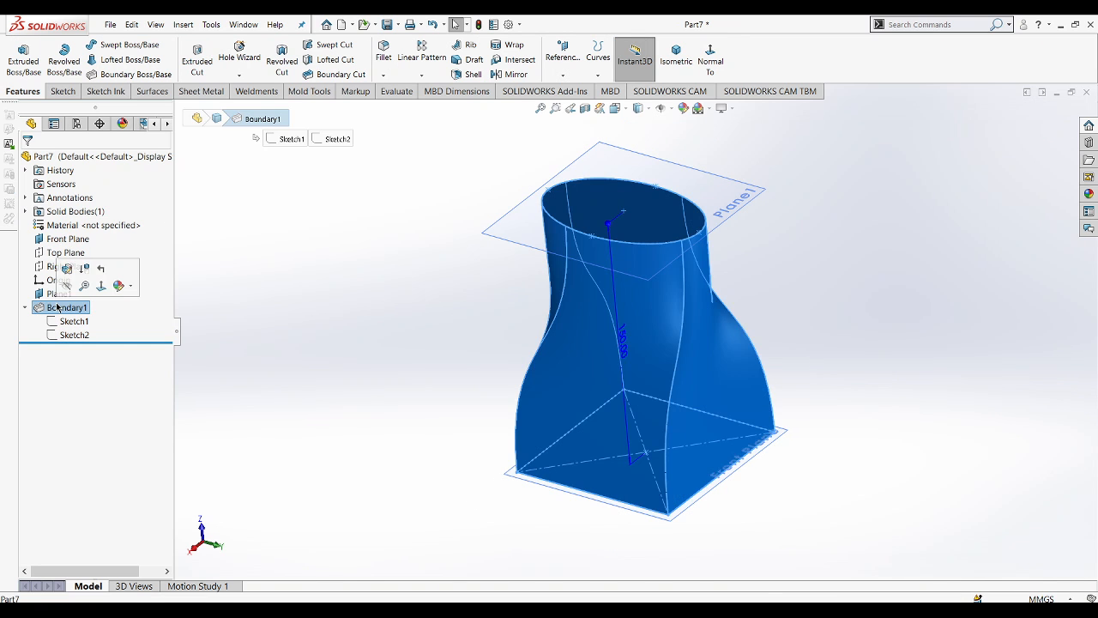
key(Delete)
key(Return)
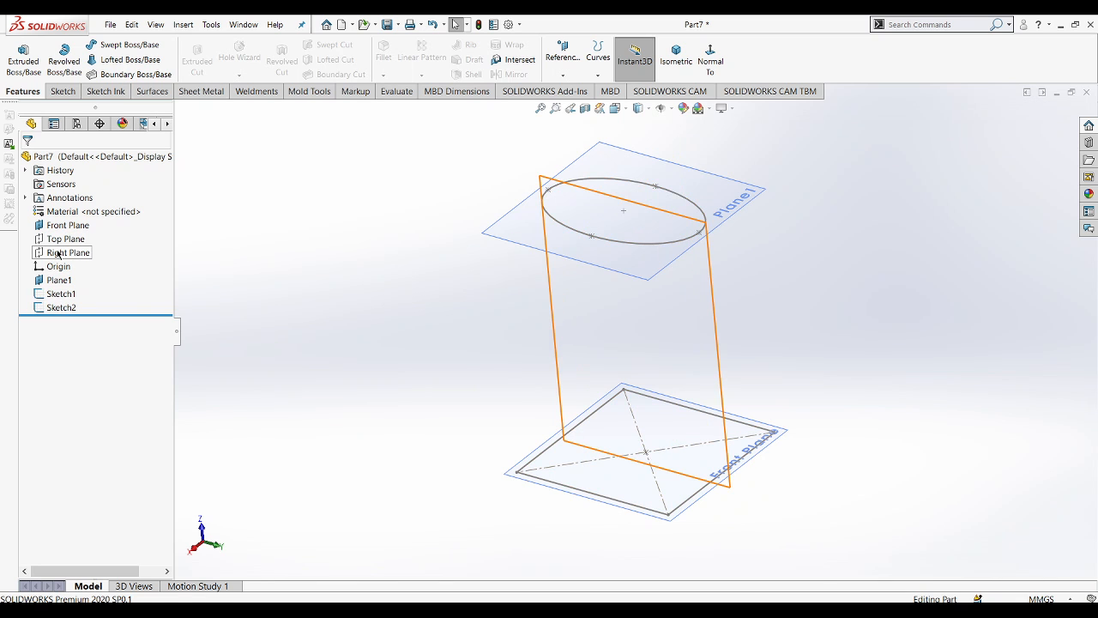
- Start a new sketch on the Right Plane, viewed normal to the plane
click(57, 252)
click(62, 233)
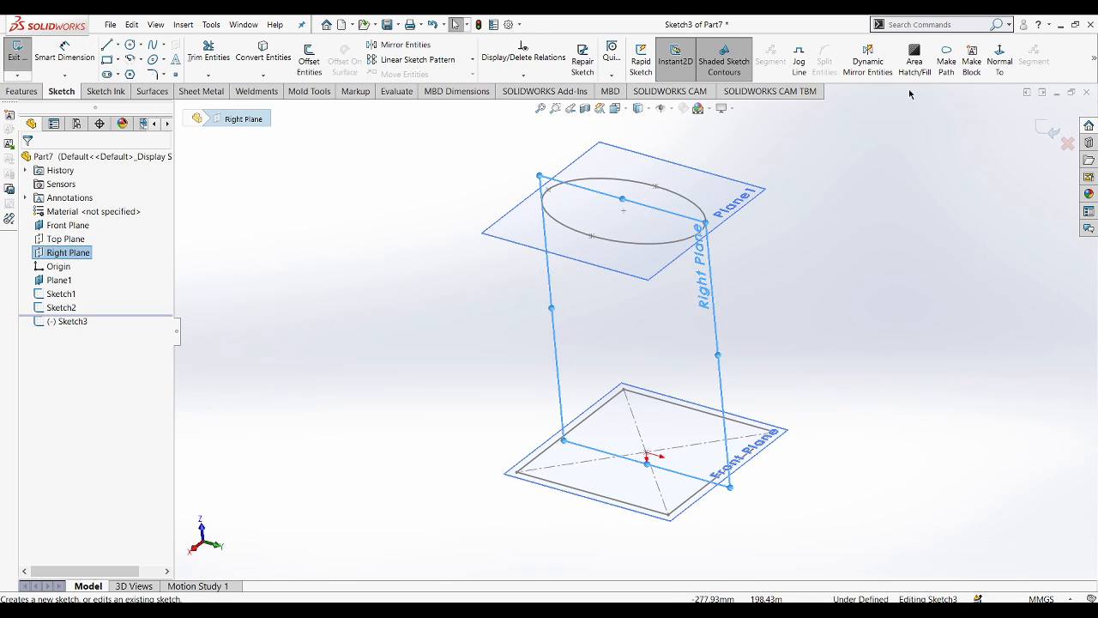
click(999, 58)
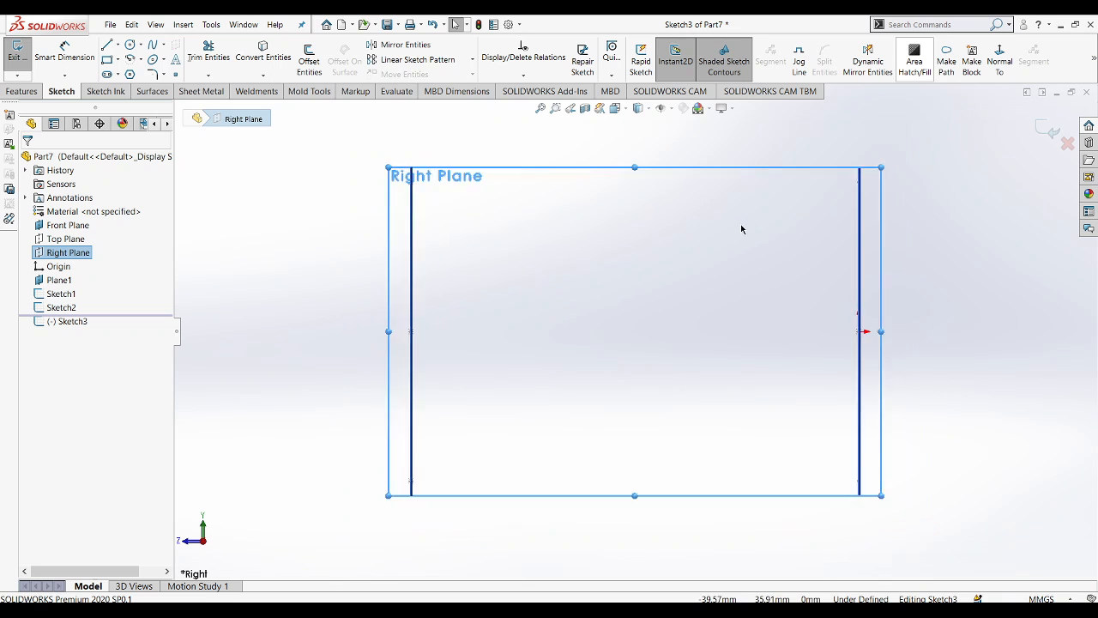
- Hide the Front Plane and Plane1 so only the square and ellipse sketches remain on display
right_click(57, 224)
click(82, 208)
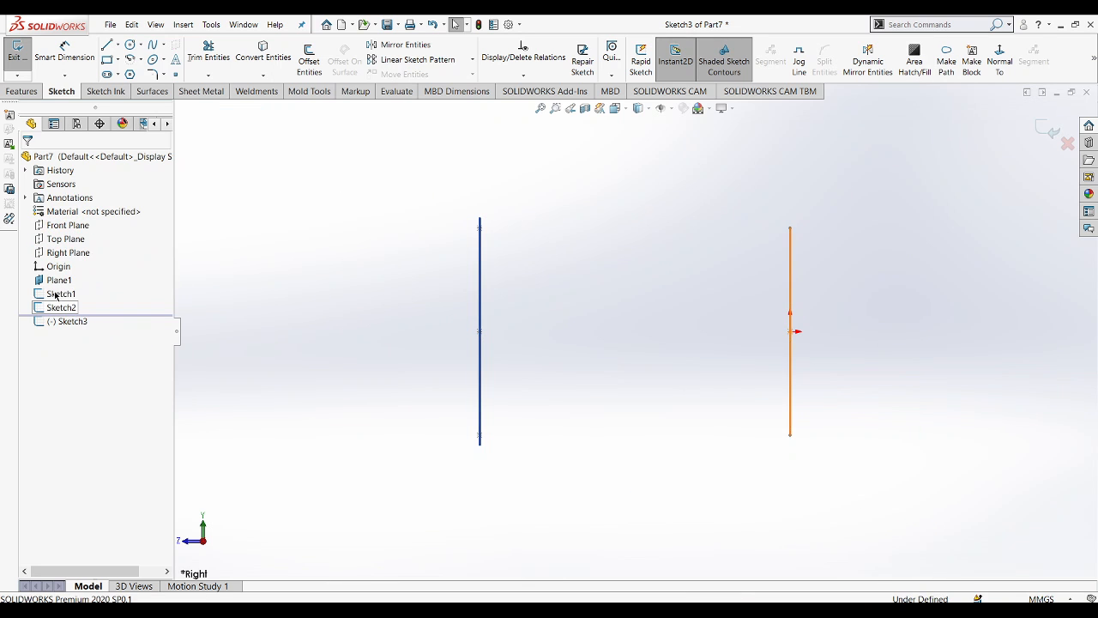
right_click(59, 279)
click(82, 265)
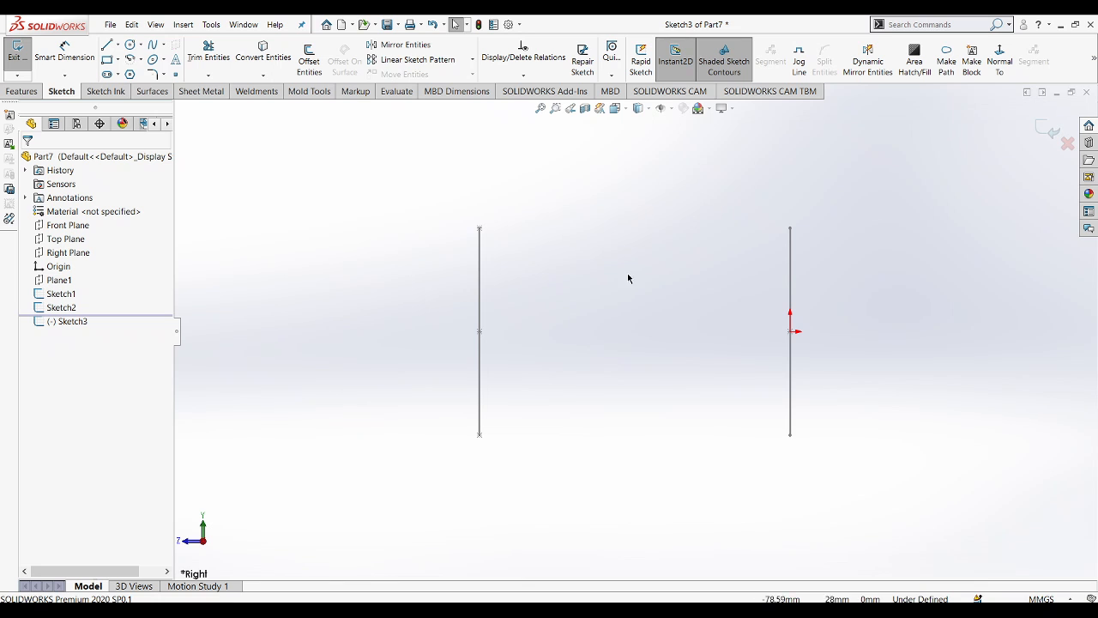
- Sketch an inward-curving spline from the ellipse's top to the square's top edge, with four intermediate points
click(153, 45)
scroll(518, 233, down, 2)
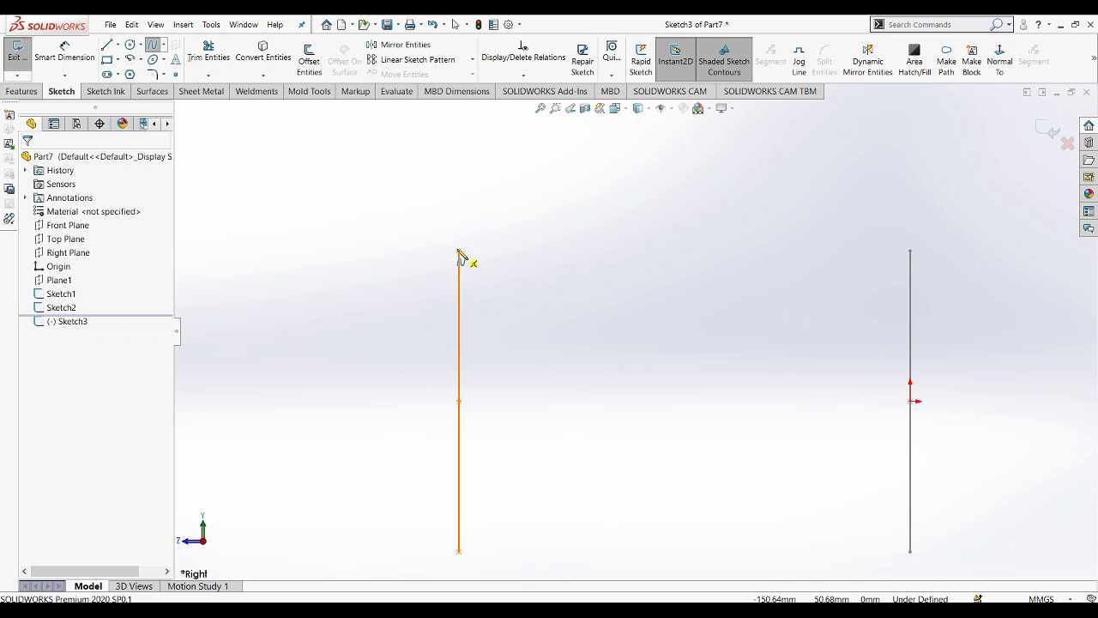
scroll(515, 257, up, 2)
click(532, 285)
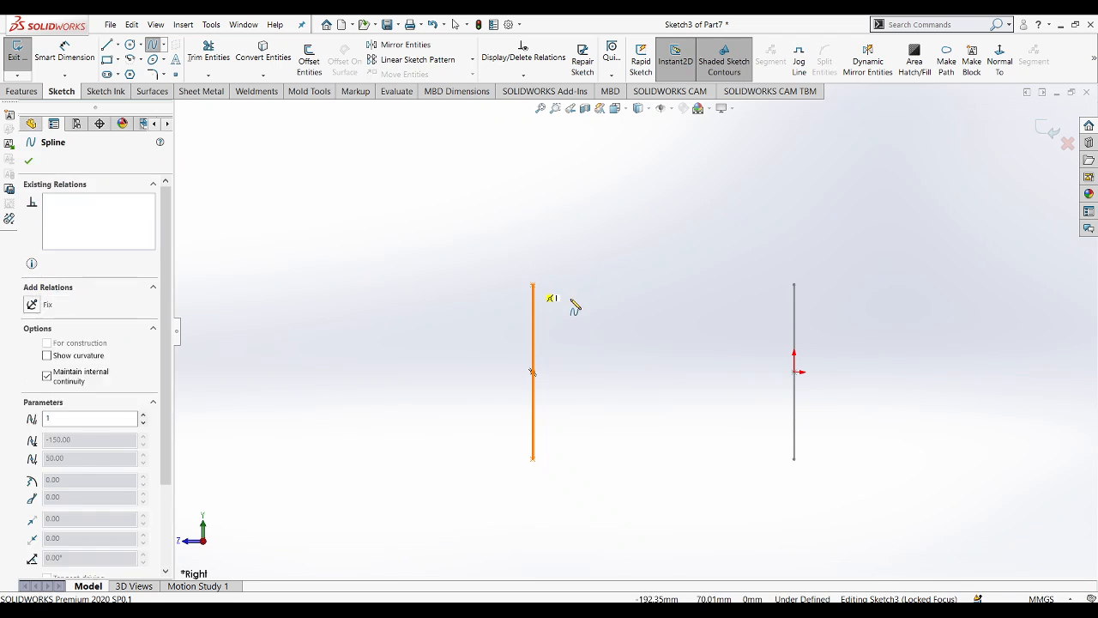
click(580, 305)
click(635, 314)
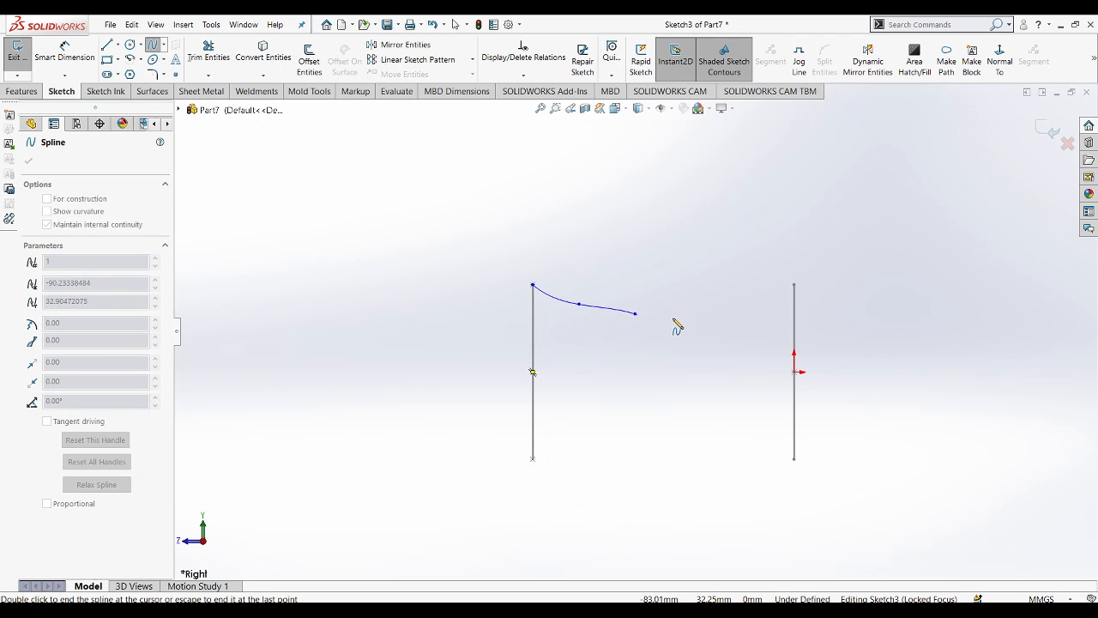
click(709, 316)
click(761, 306)
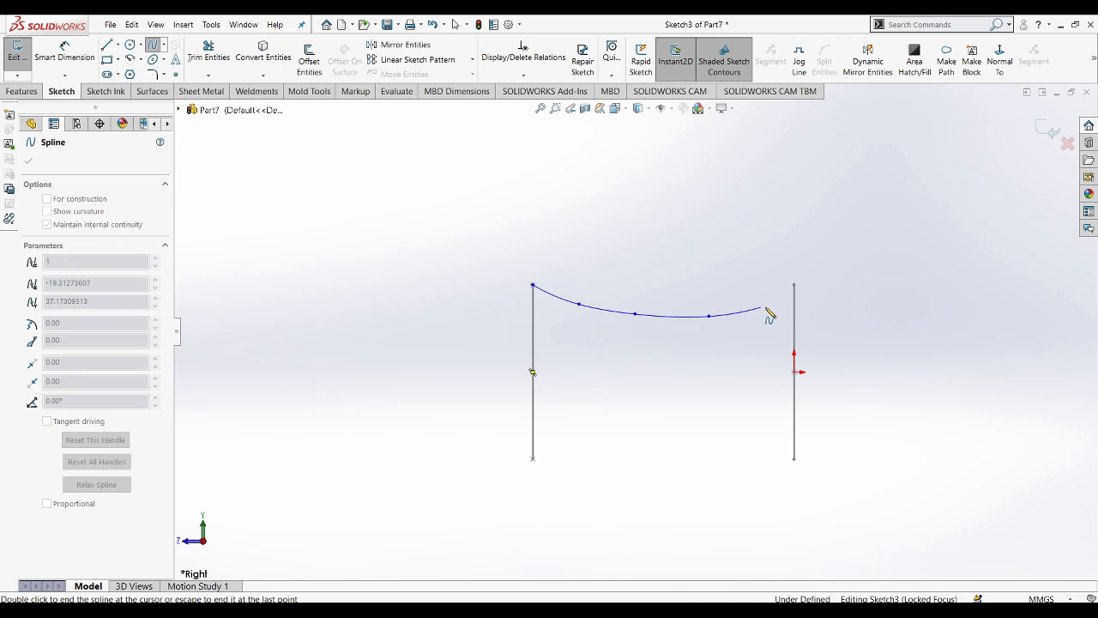
click(794, 287)
right_click(721, 233)
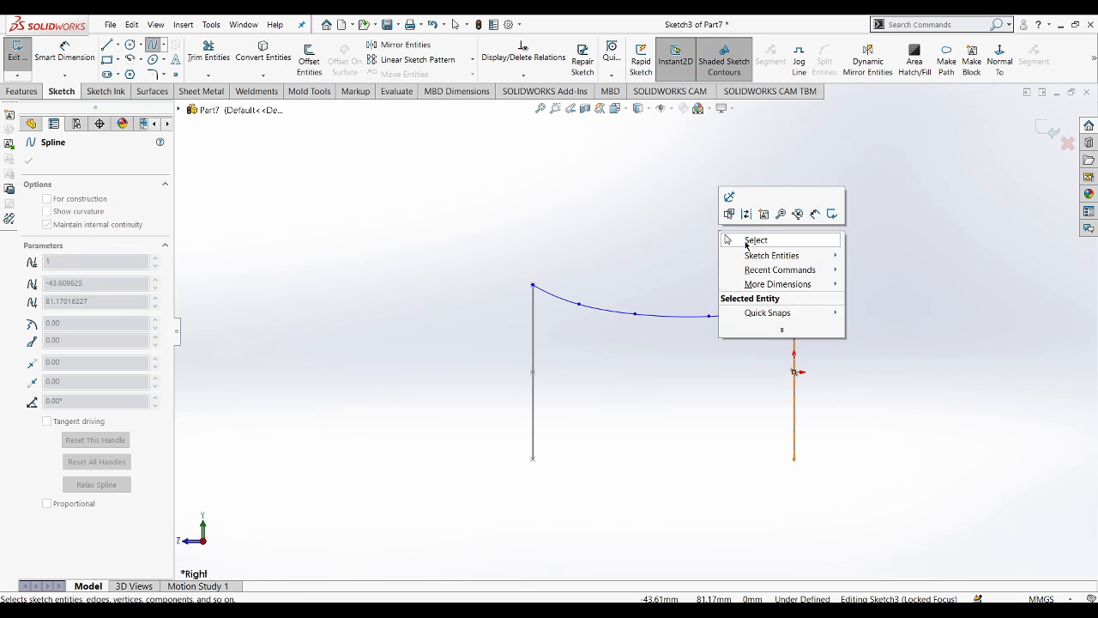
click(746, 248)
- Add a Pierce relation between the spline's start point and the ellipse
mouse_move(746, 248)
middle_down()
mouse_move(681, 263)
mouse_move(711, 294)
middle_up()
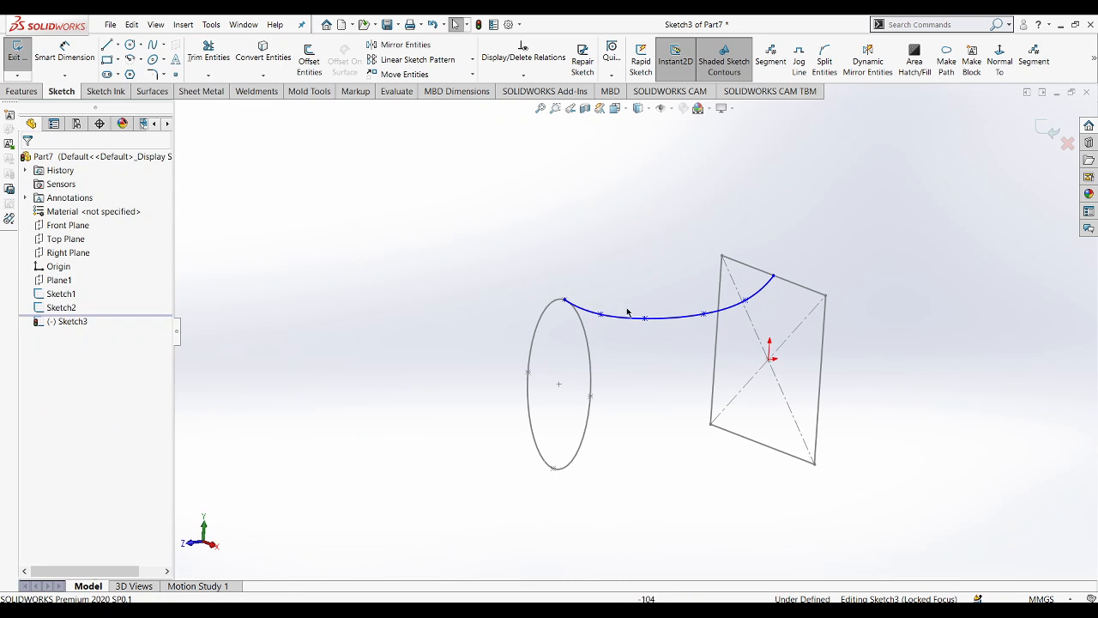
click(562, 300)
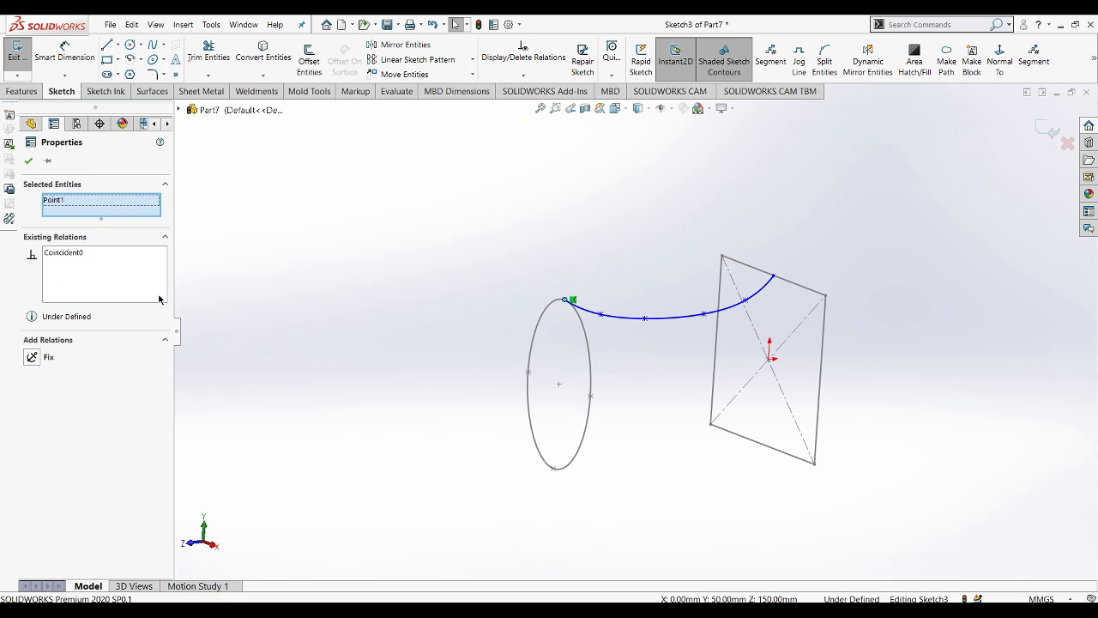
click(488, 271)
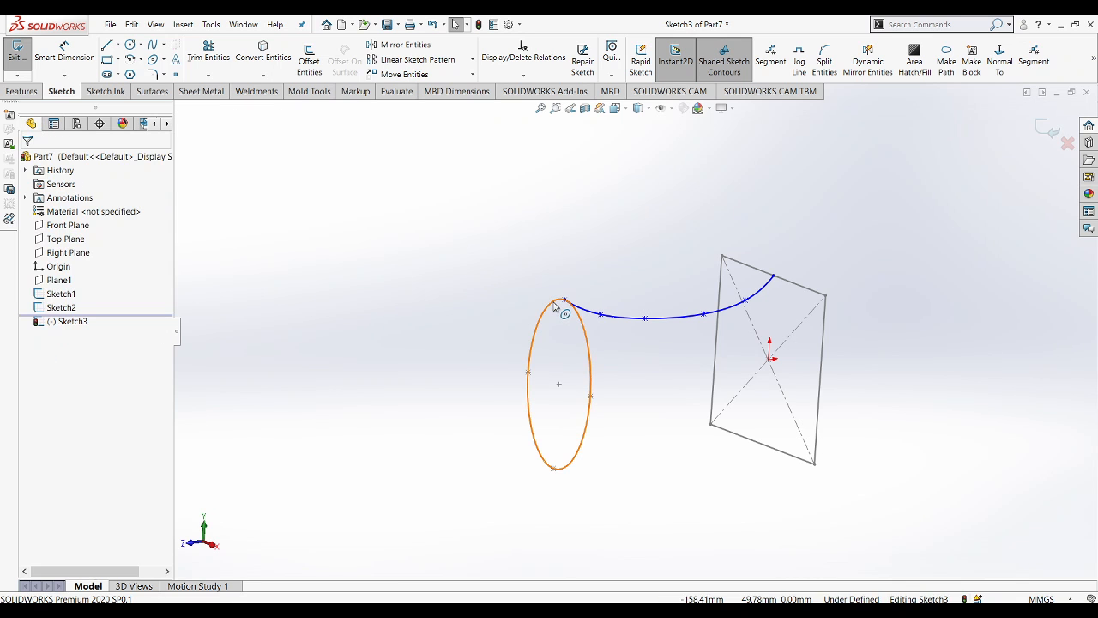
click(566, 307)
ctrl+click(564, 302)
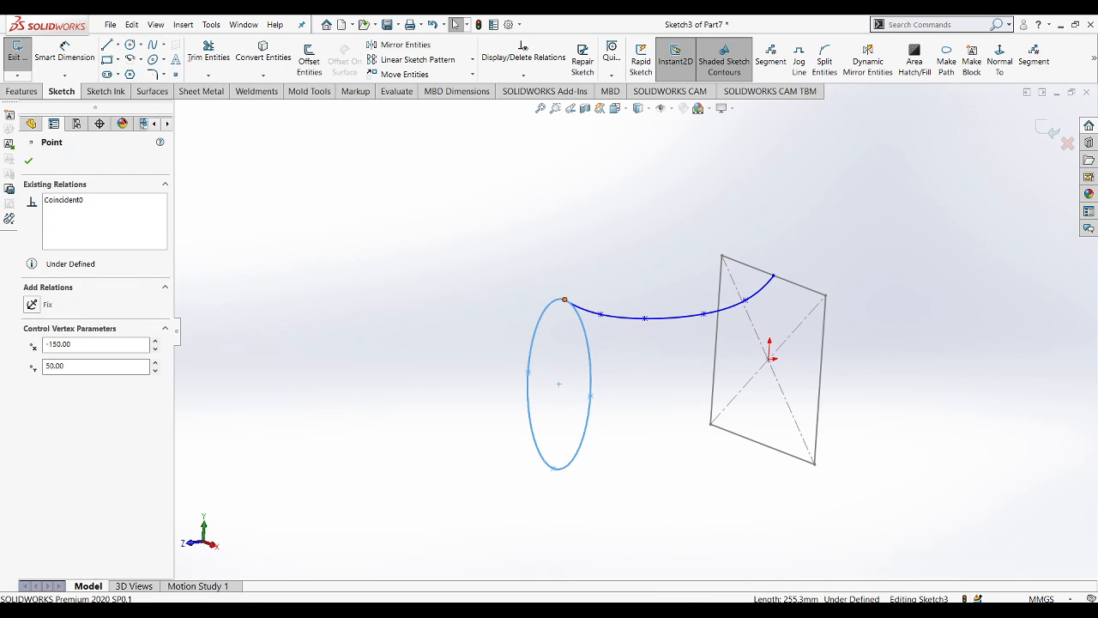
click(44, 414)
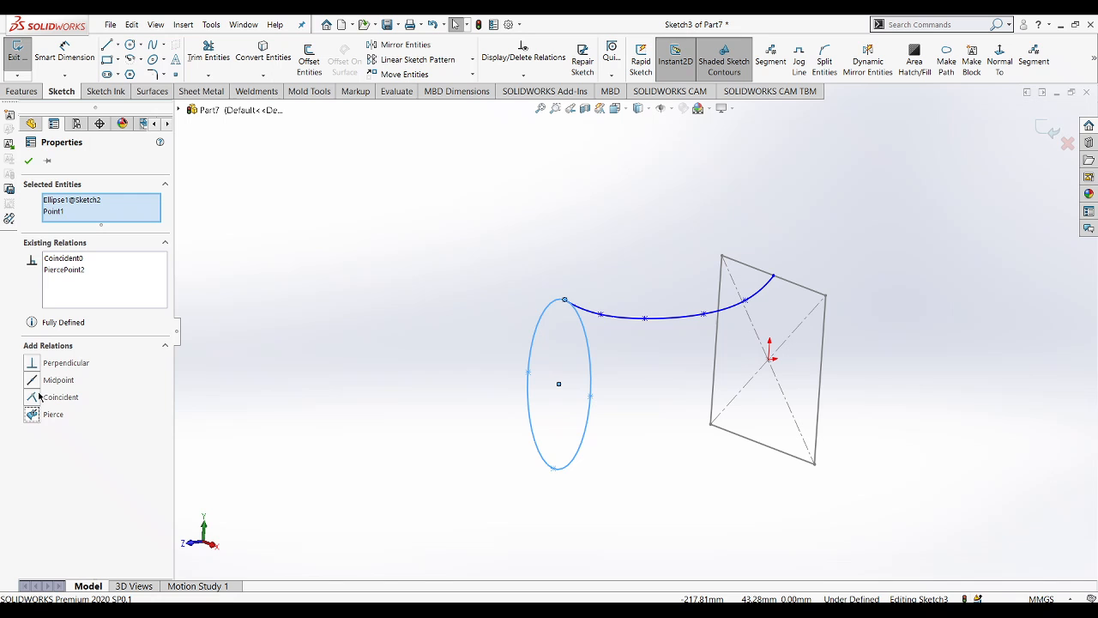
click(28, 162)
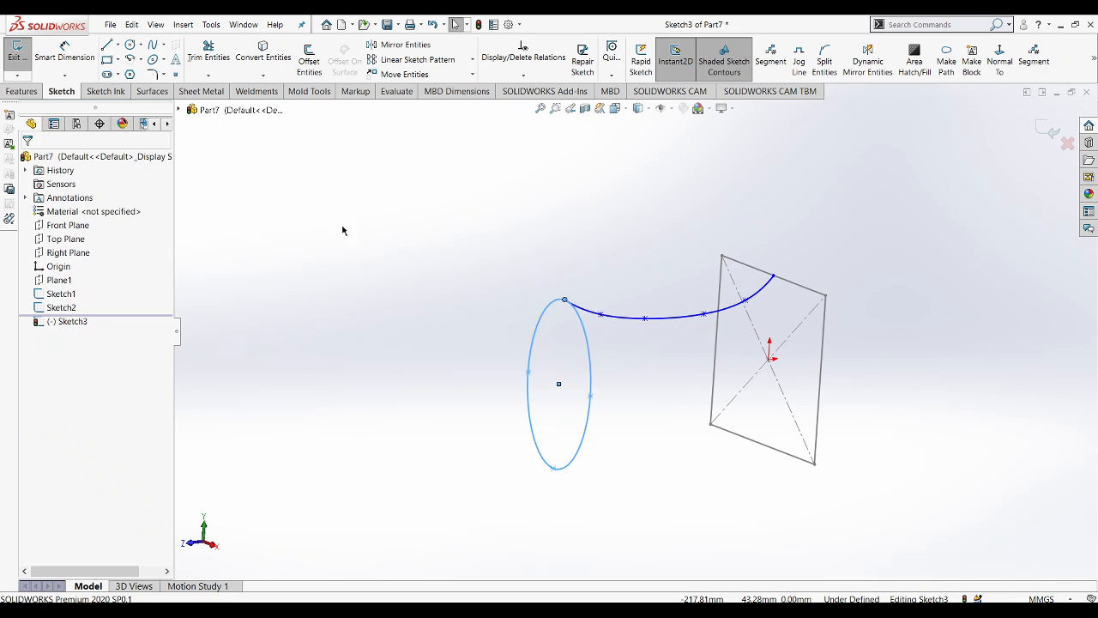
- Add a Pierce relation between the spline's other endpoint and the square's top edge
click(775, 276)
ctrl+click(793, 283)
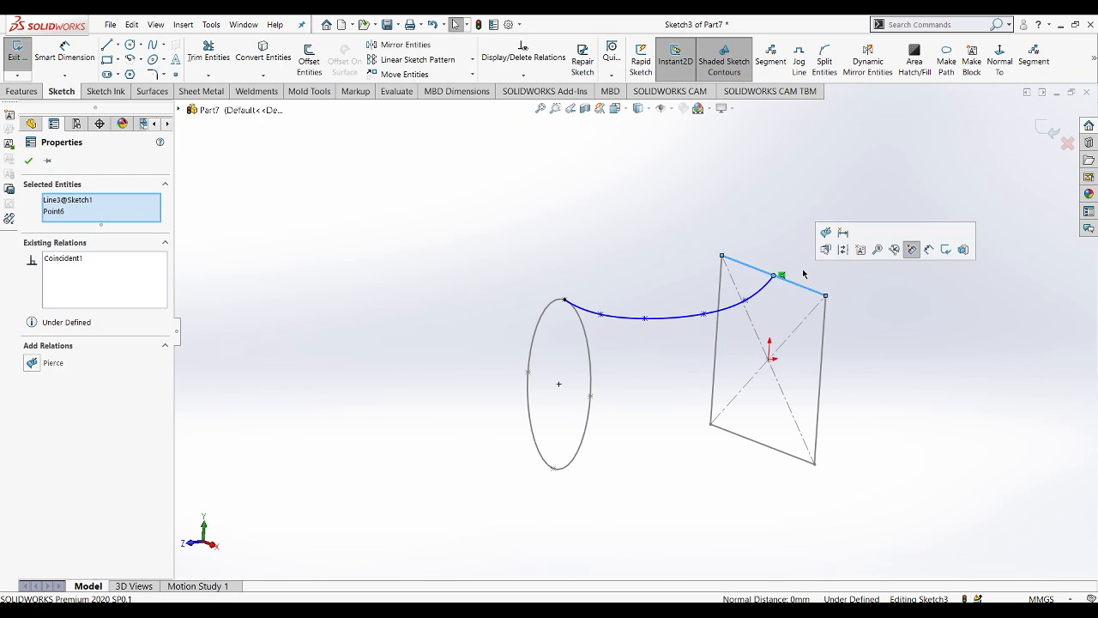
click(825, 232)
click(769, 253)
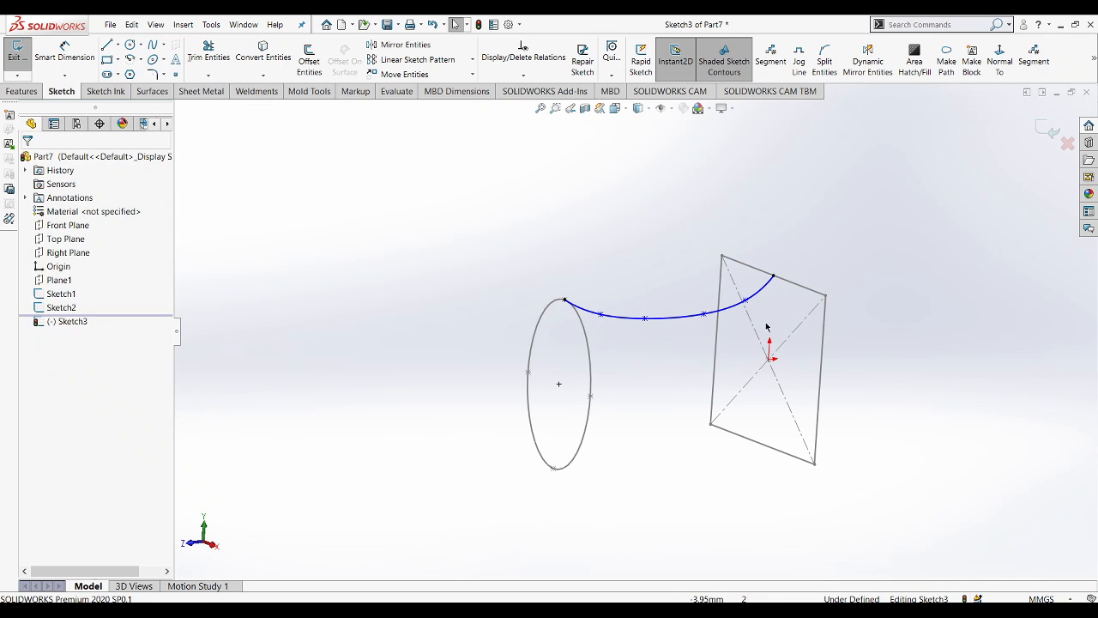
- Draw a 150 mm horizontal line from the ellipse's centre to the origin, viewed normal to the sketch
click(1002, 63)
scroll(819, 356, down, 2)
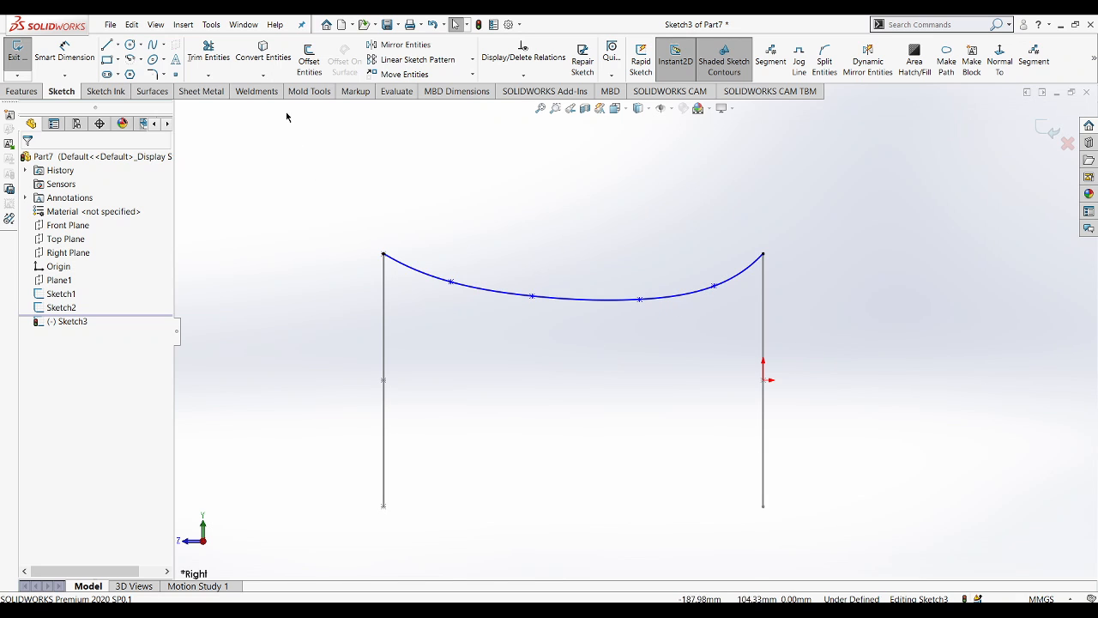
click(383, 380)
click(763, 383)
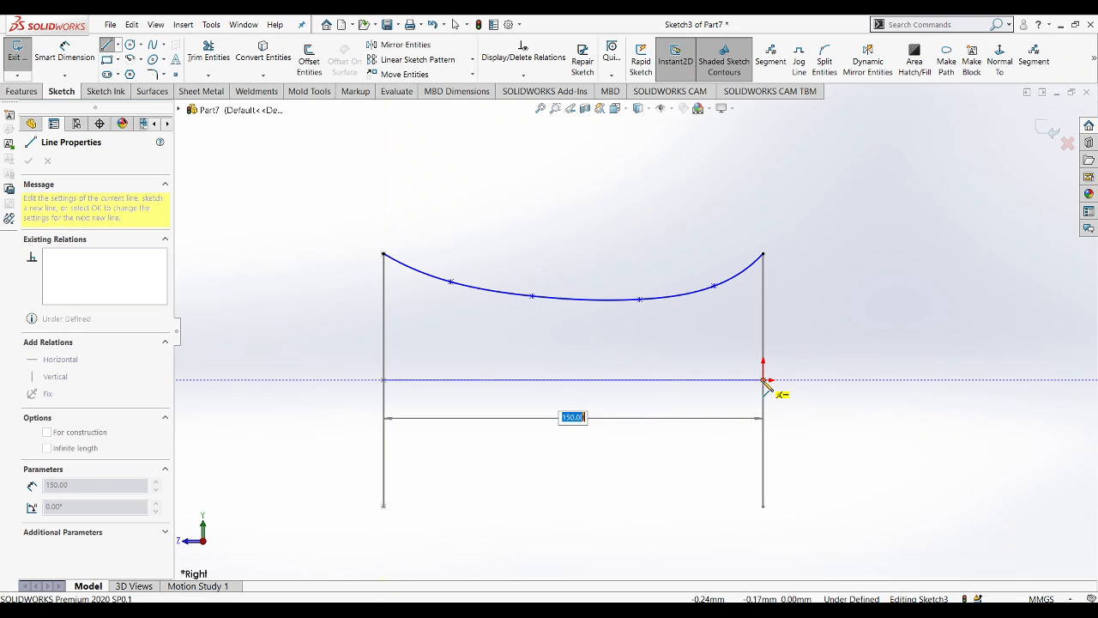
key(Escape)
key(Escape)
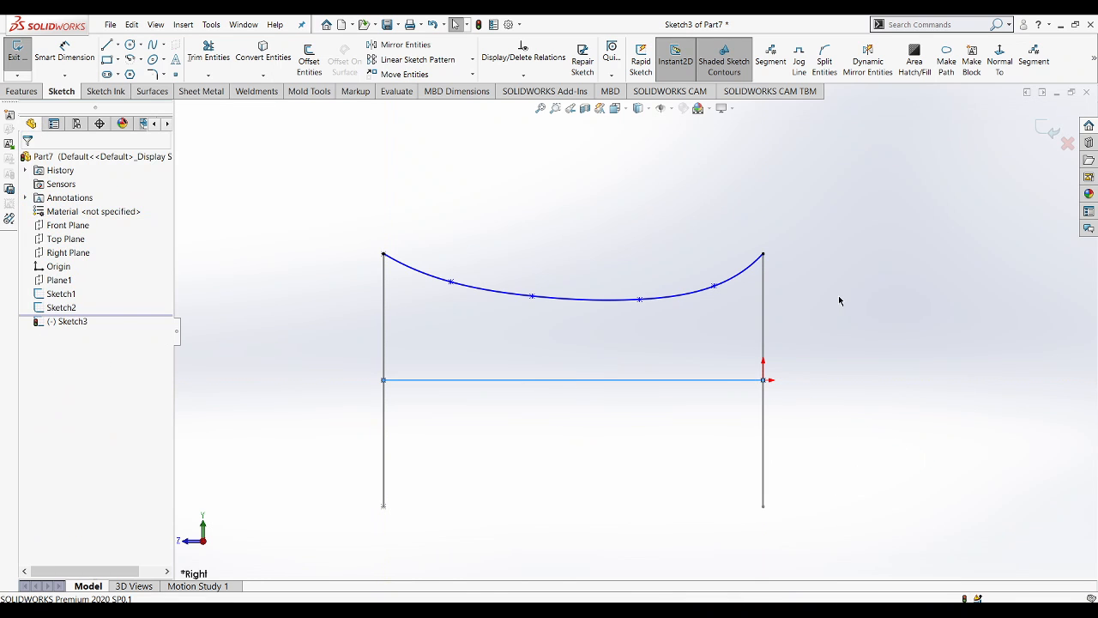
- Mirror the spline about the horizontal centre line, keeping the original as a copy
click(403, 45)
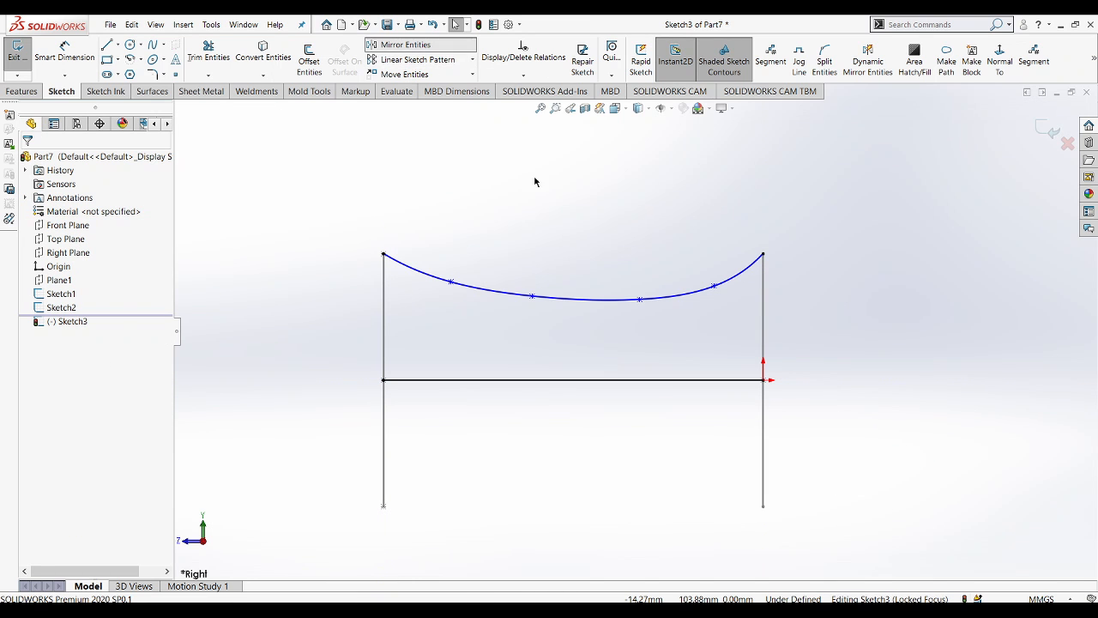
click(595, 300)
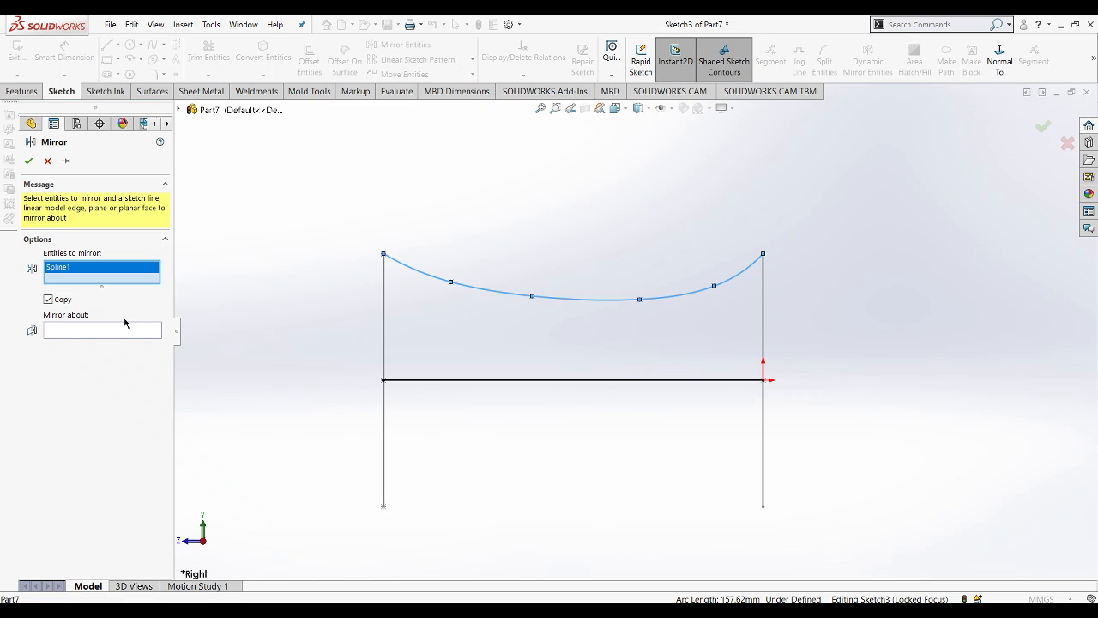
click(70, 331)
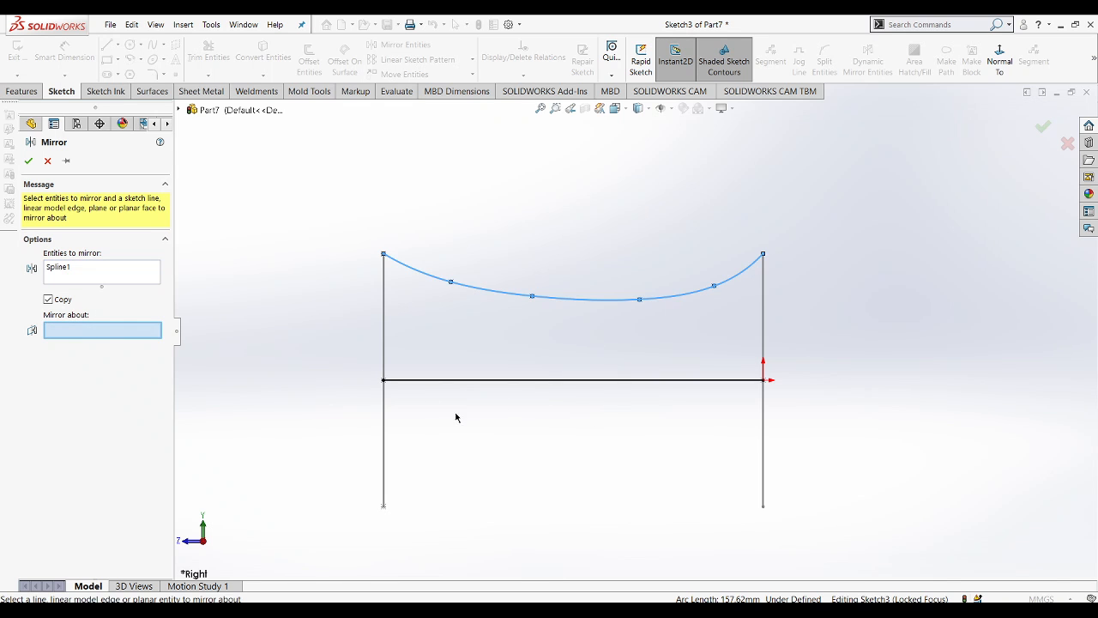
click(498, 381)
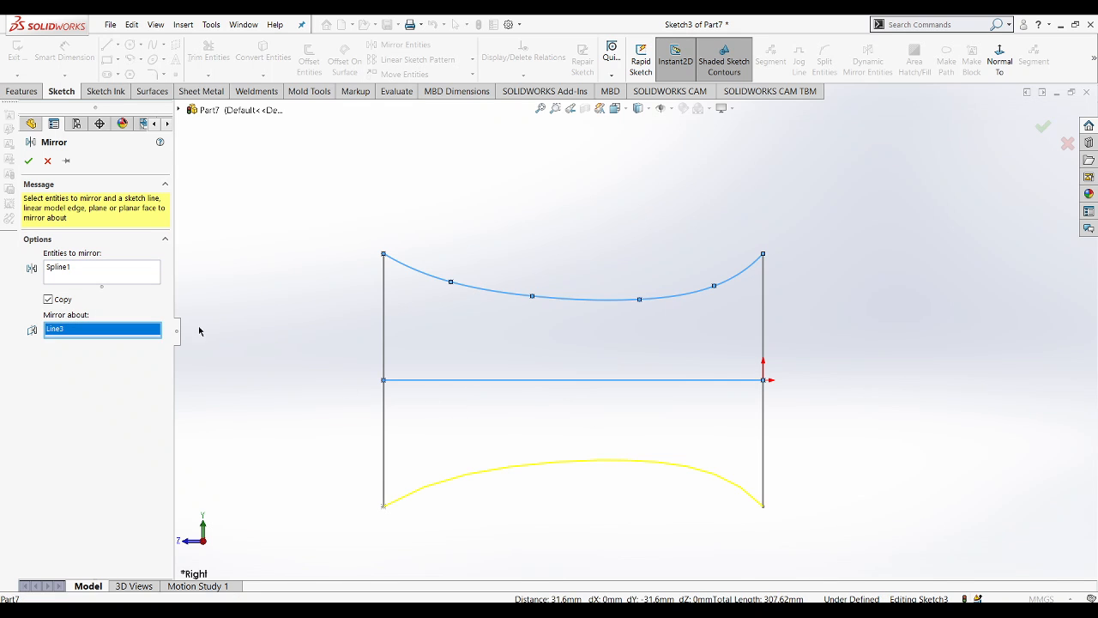
click(29, 161)
- Add a Fix relation to the upper spline and exit the sketch
middle_drag(558, 225, 681, 289)
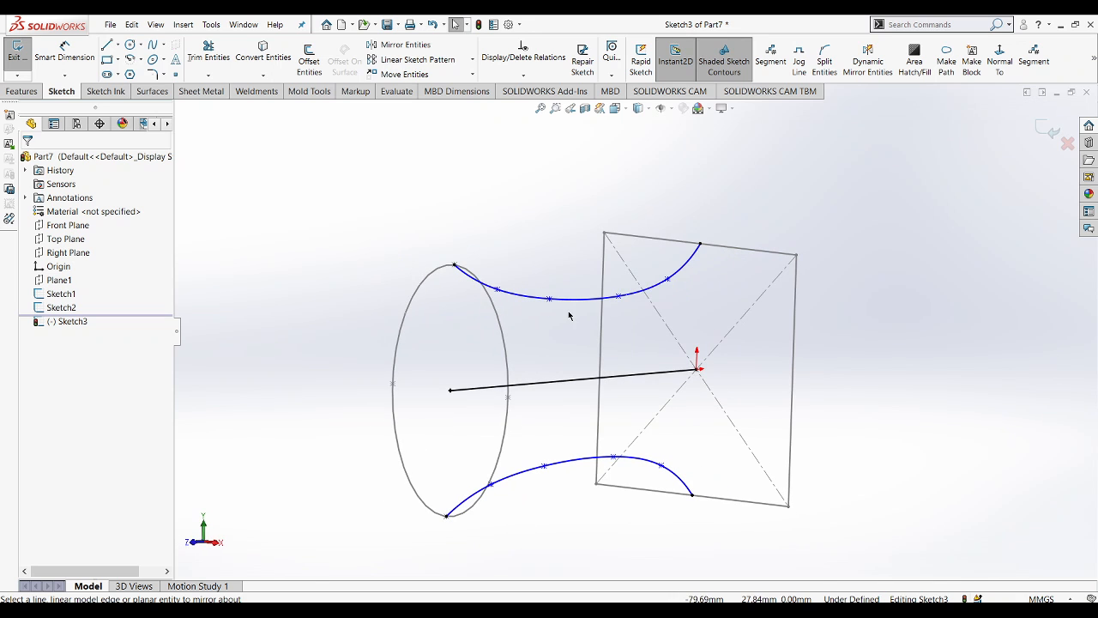
click(657, 282)
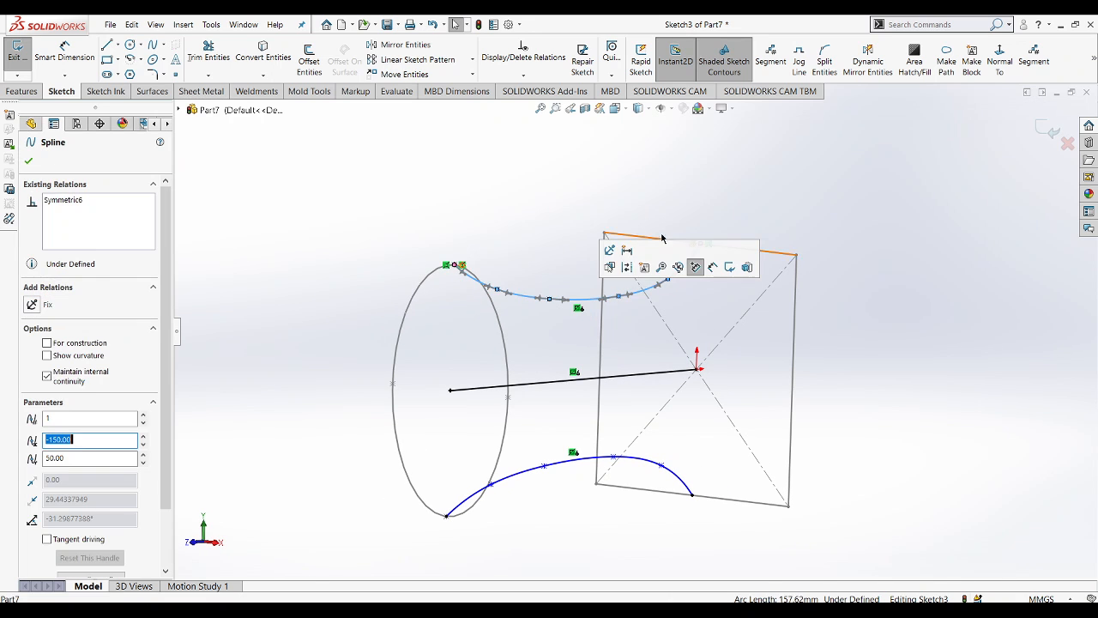
click(609, 250)
click(755, 381)
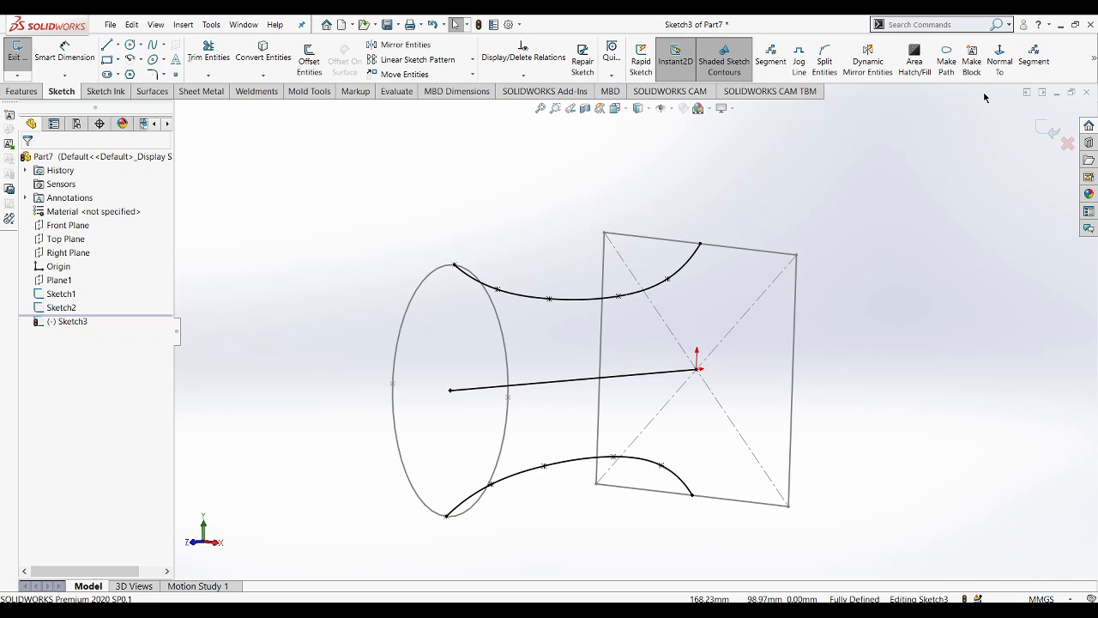
click(1052, 133)
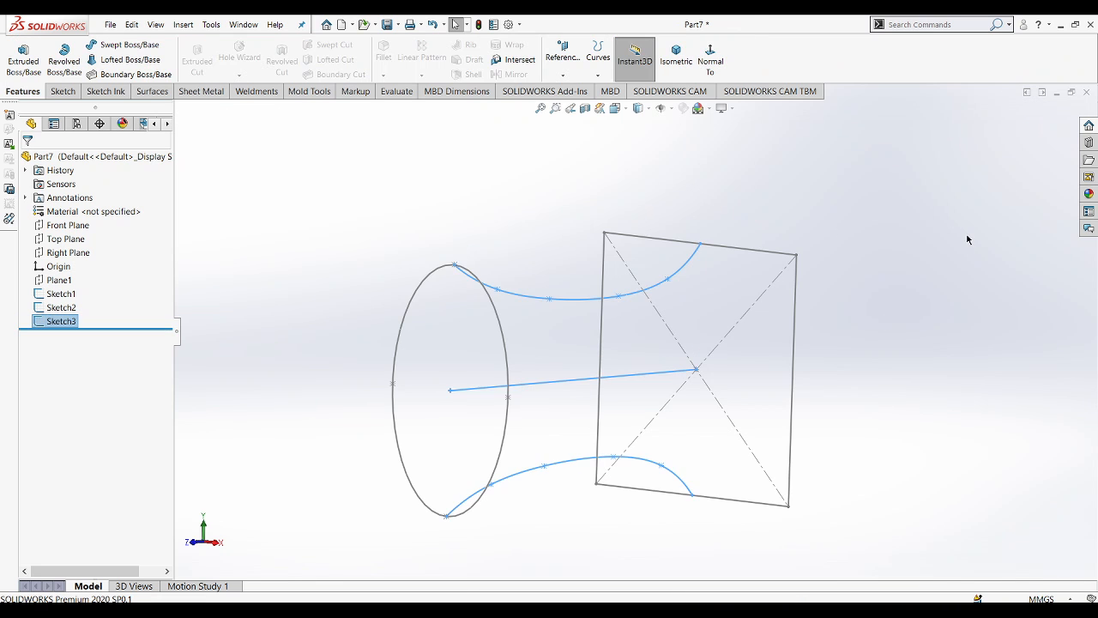
- Start a Boundary Boss/Base with the ellipse and square sketches as the Direction 1 profiles
mouse_move(774, 245)
middle_down()
mouse_move(777, 282)
mouse_move(740, 284)
mouse_move(930, 156)
mouse_move(832, 340)
mouse_move(841, 343)
mouse_move(834, 377)
middle_up()
click(131, 74)
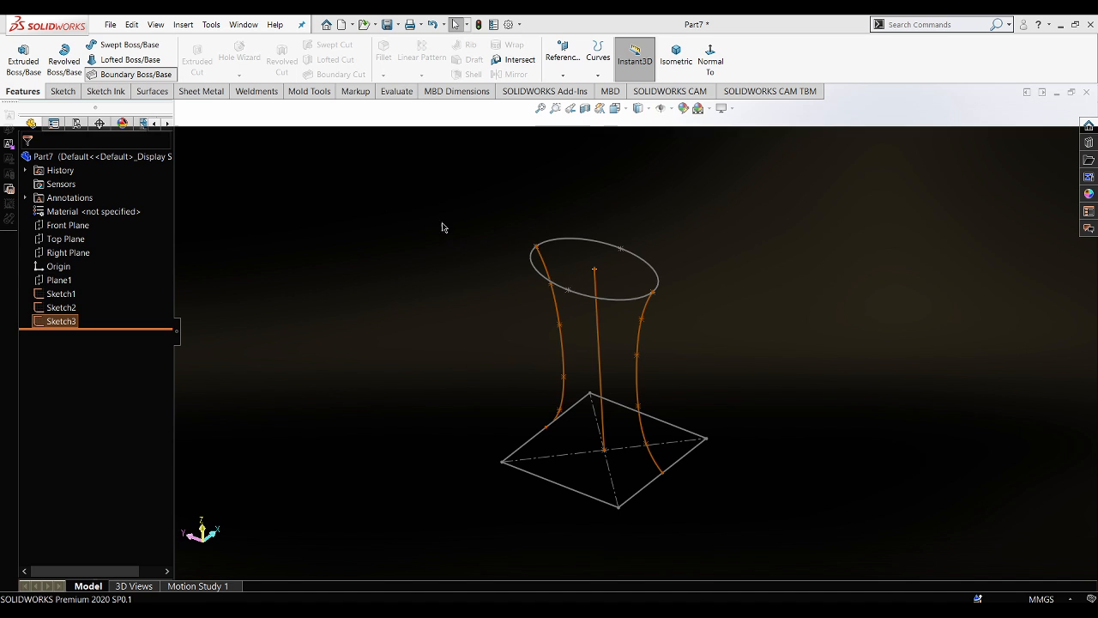
click(636, 330)
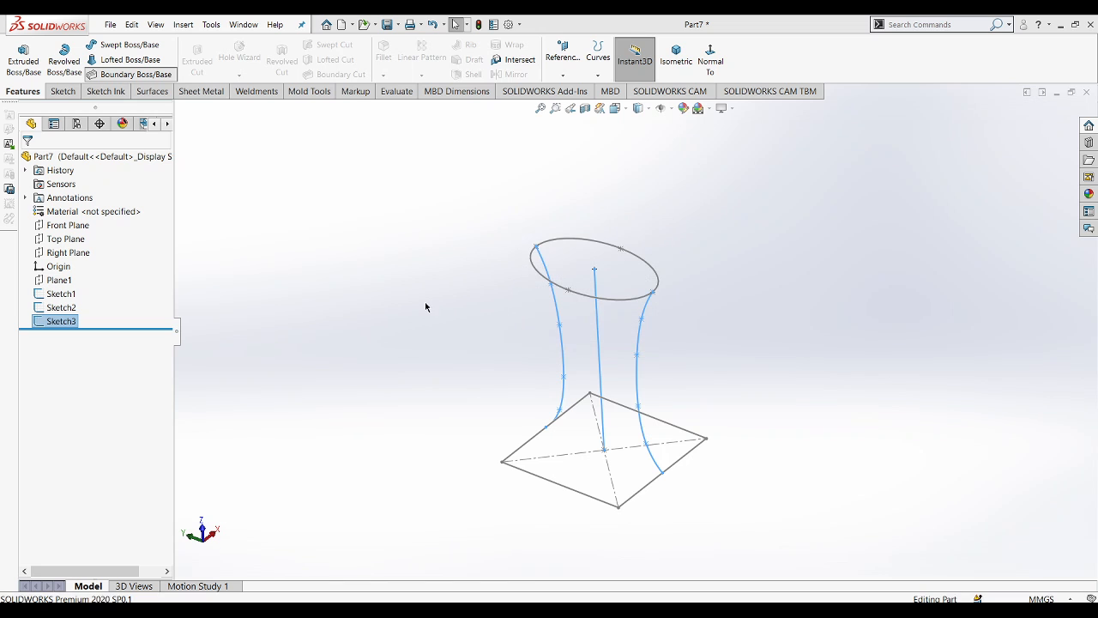
click(586, 298)
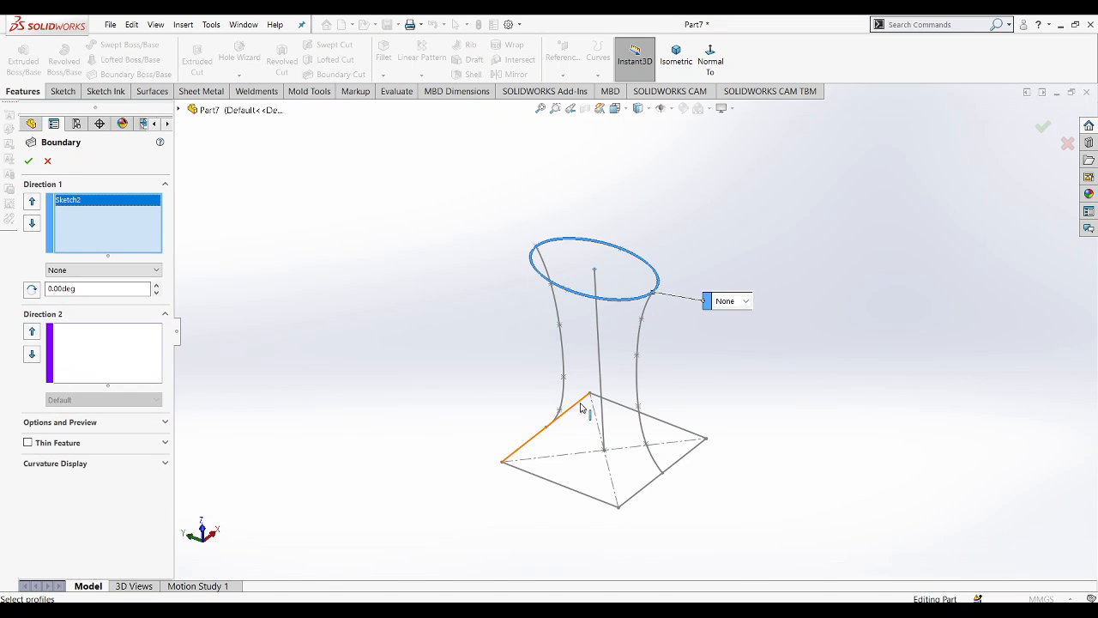
click(581, 406)
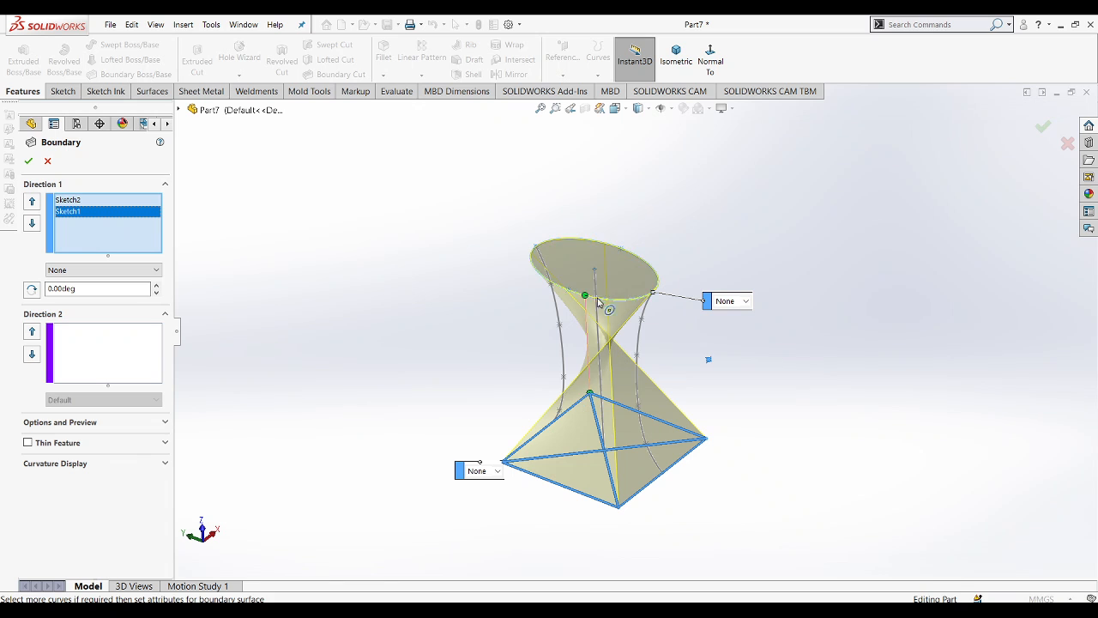
- Move the connector point around the ellipse to line up with the square's corner and untwist the boundary preview
drag(587, 298, 622, 249)
mouse_move(803, 272)
middle_down()
mouse_move(626, 232)
mouse_move(678, 360)
mouse_move(726, 321)
mouse_move(713, 383)
mouse_move(664, 304)
middle_up()
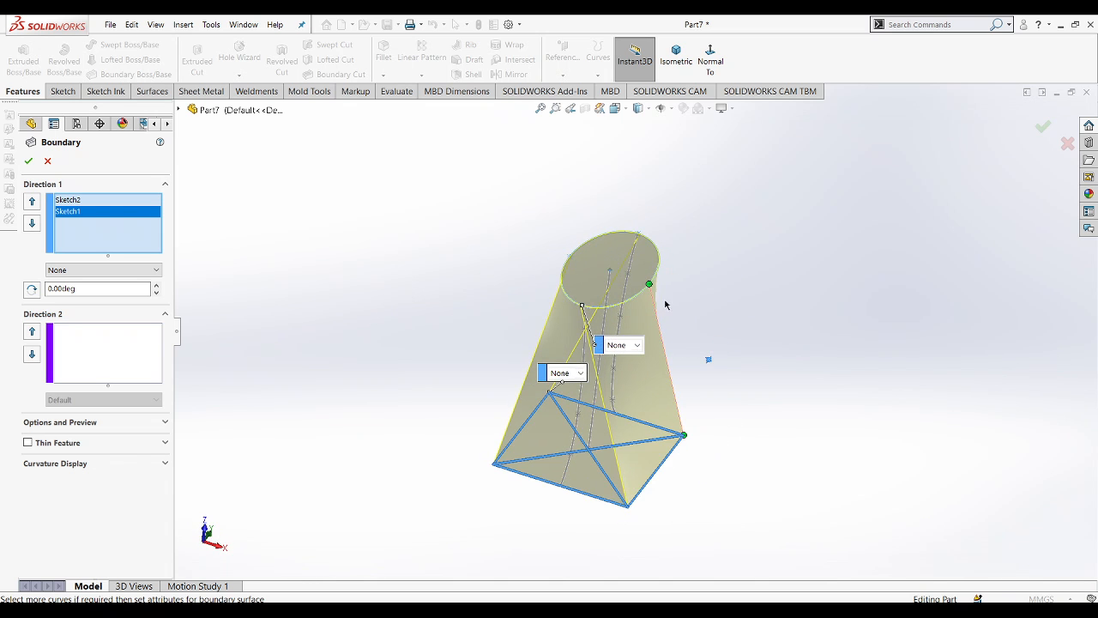
drag(652, 286, 657, 241)
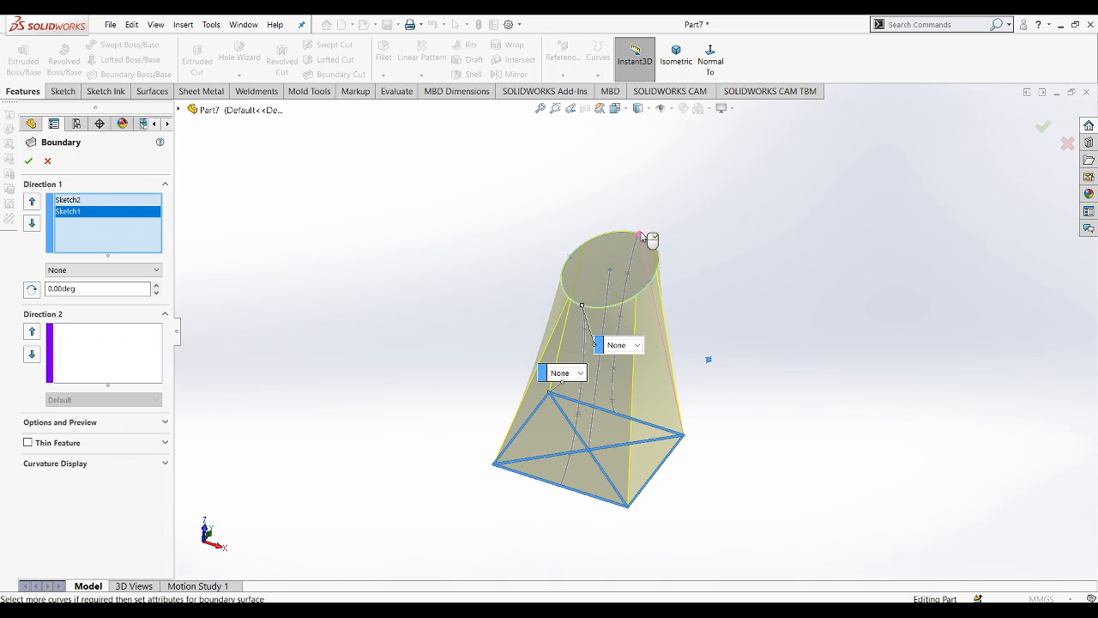
mouse_move(741, 267)
middle_down()
mouse_move(667, 330)
mouse_move(655, 284)
middle_up()
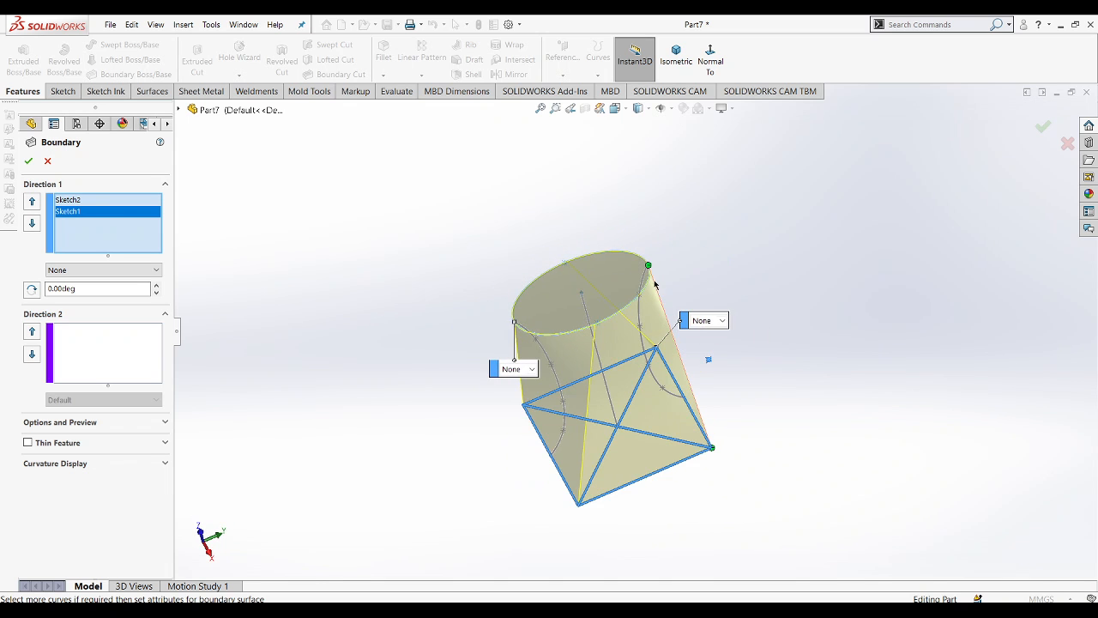
drag(649, 286, 644, 294)
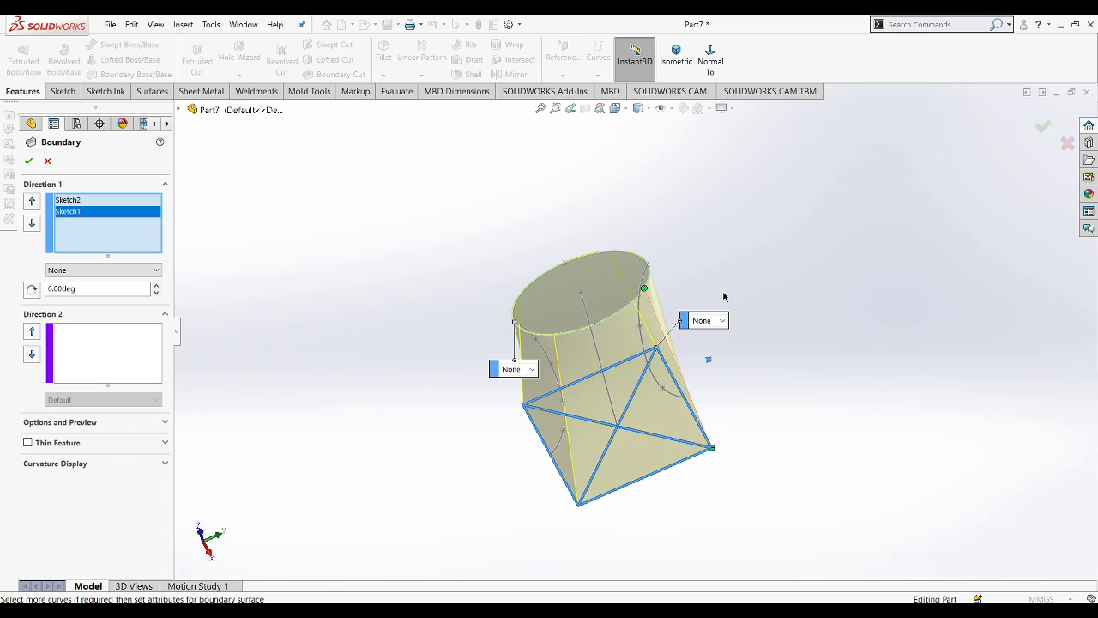
mouse_move(723, 296)
middle_down()
mouse_move(792, 209)
mouse_move(853, 294)
mouse_move(797, 358)
mouse_move(791, 389)
mouse_move(792, 331)
mouse_move(809, 300)
middle_up()
- Add the two mirrored splines as separate open-loop Direction 2 curves and accept the boundary feature
click(153, 327)
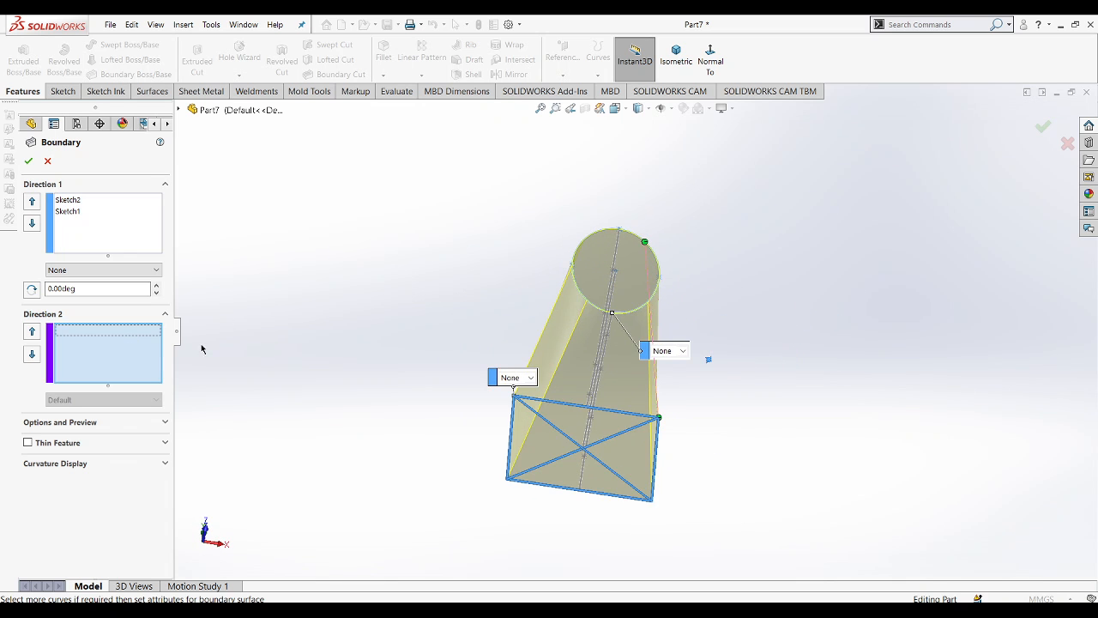
middle_drag(716, 348, 544, 321)
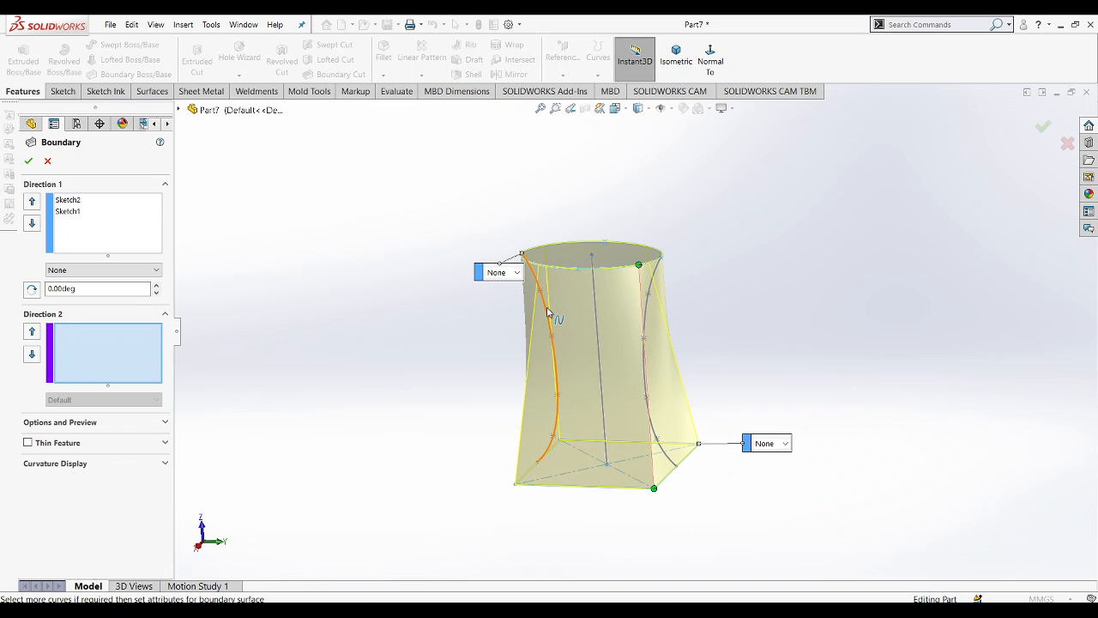
click(549, 314)
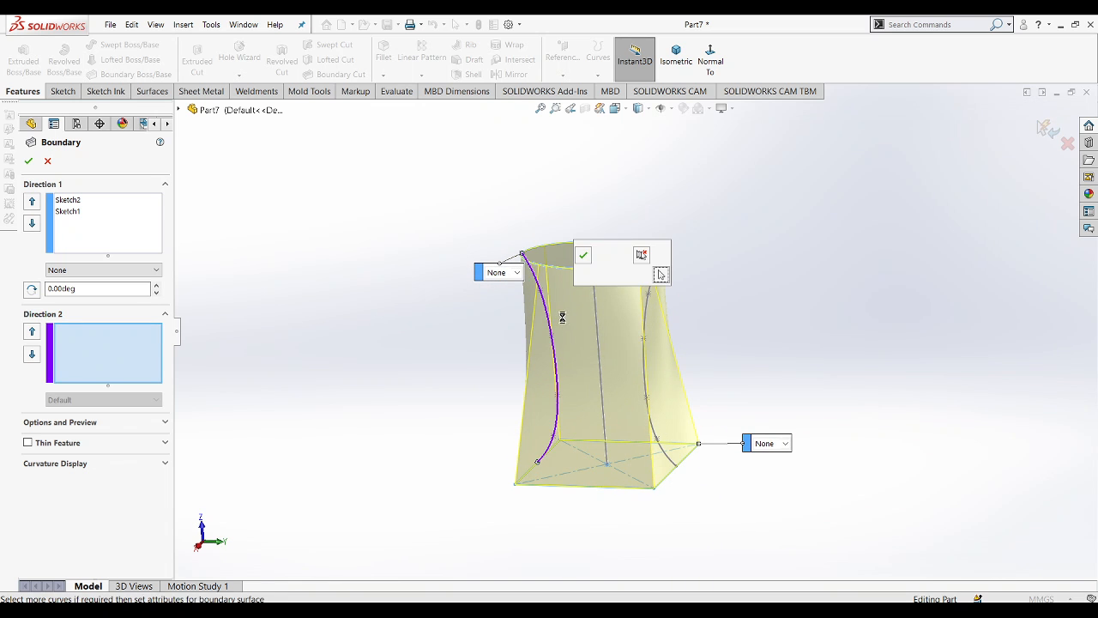
click(581, 256)
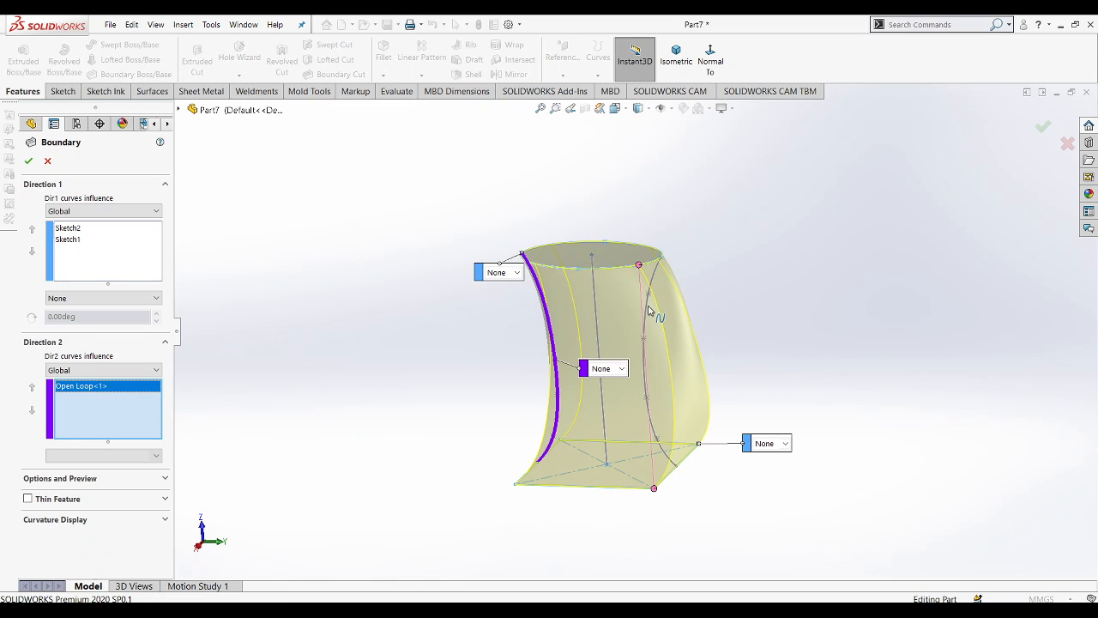
click(648, 306)
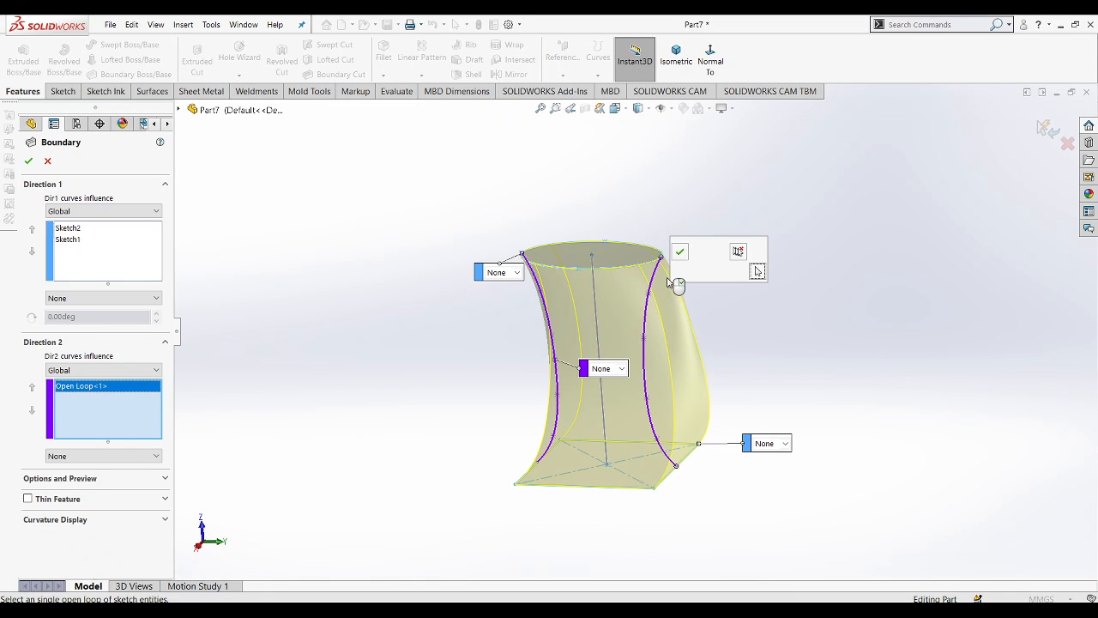
click(677, 253)
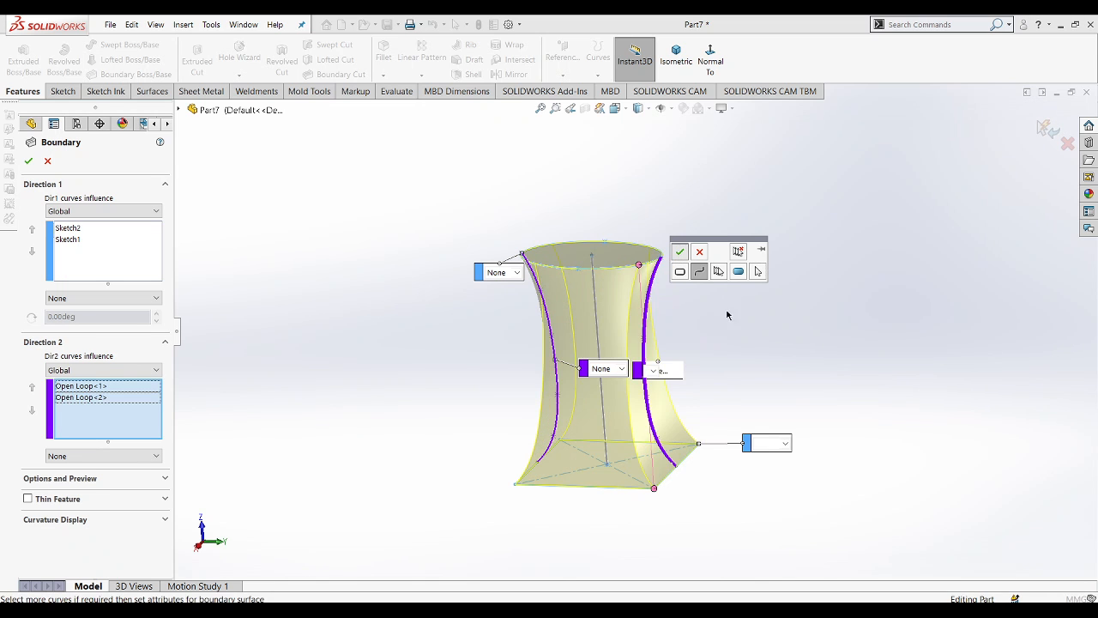
middle_drag(729, 405, 664, 401)
middle_drag(755, 338, 628, 488)
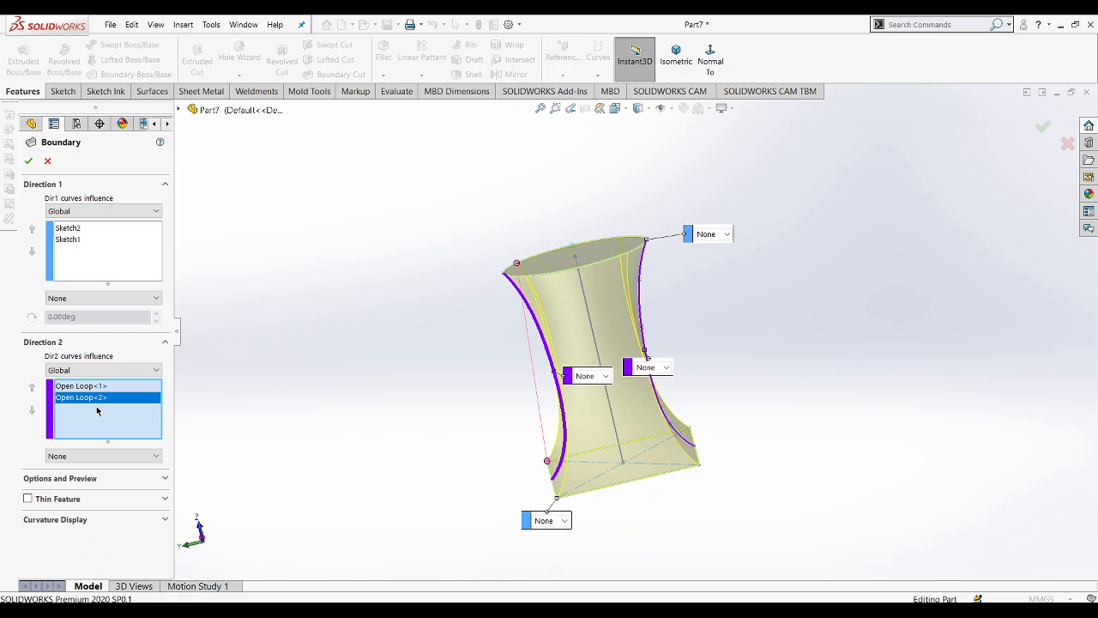
click(38, 160)
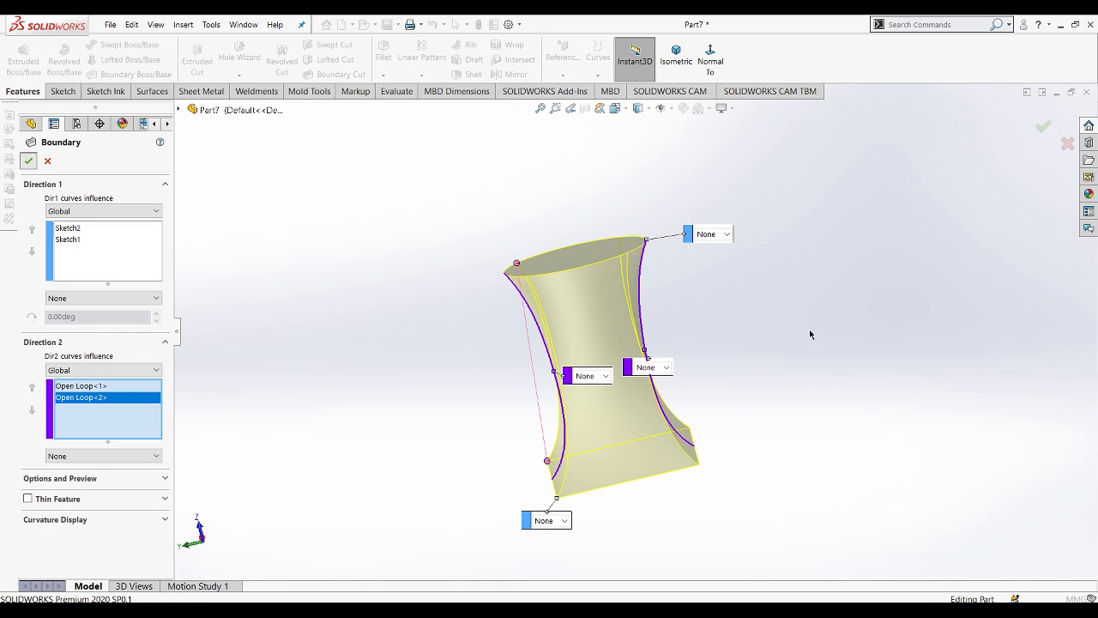
middle_drag(826, 316, 569, 454)
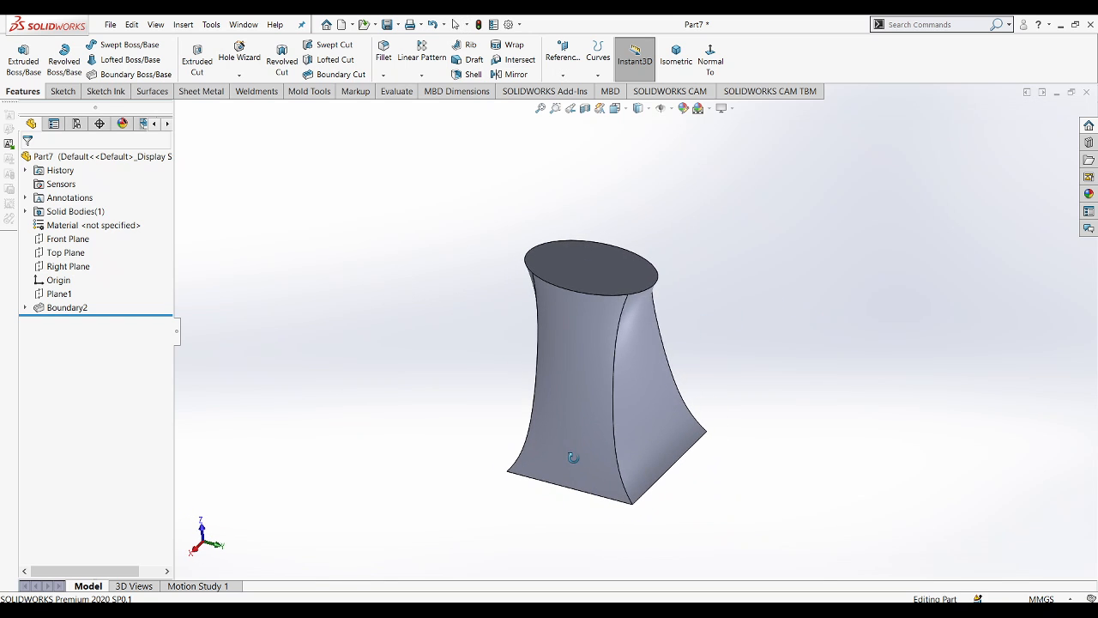
- Reopen the boundary feature for editing and move both Direction 2 tangency callouts clear of the preview
click(67, 307)
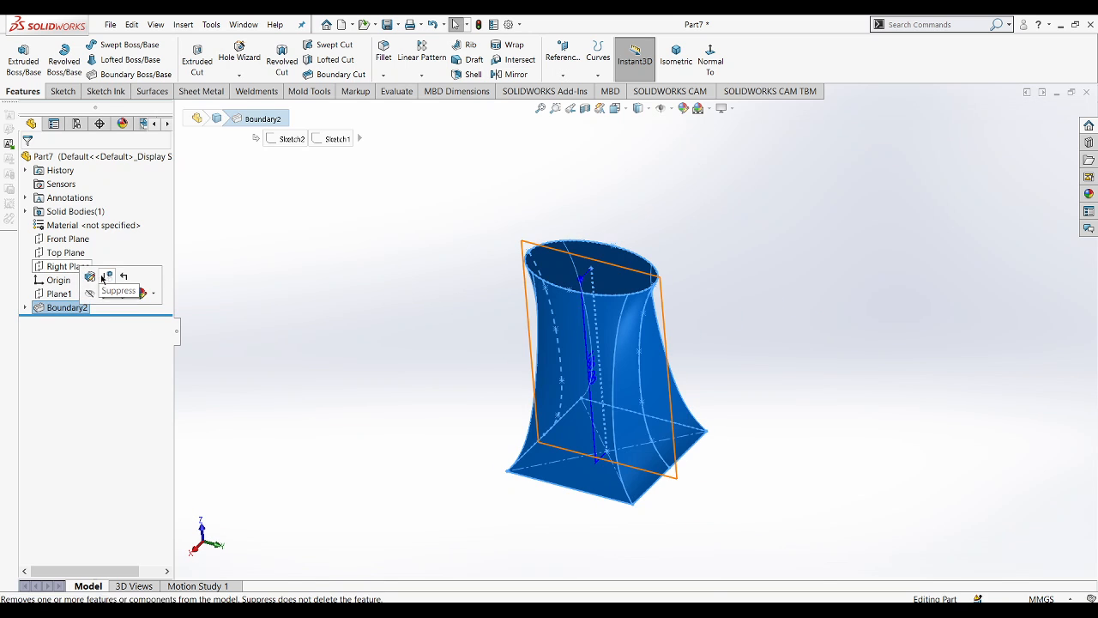
click(90, 276)
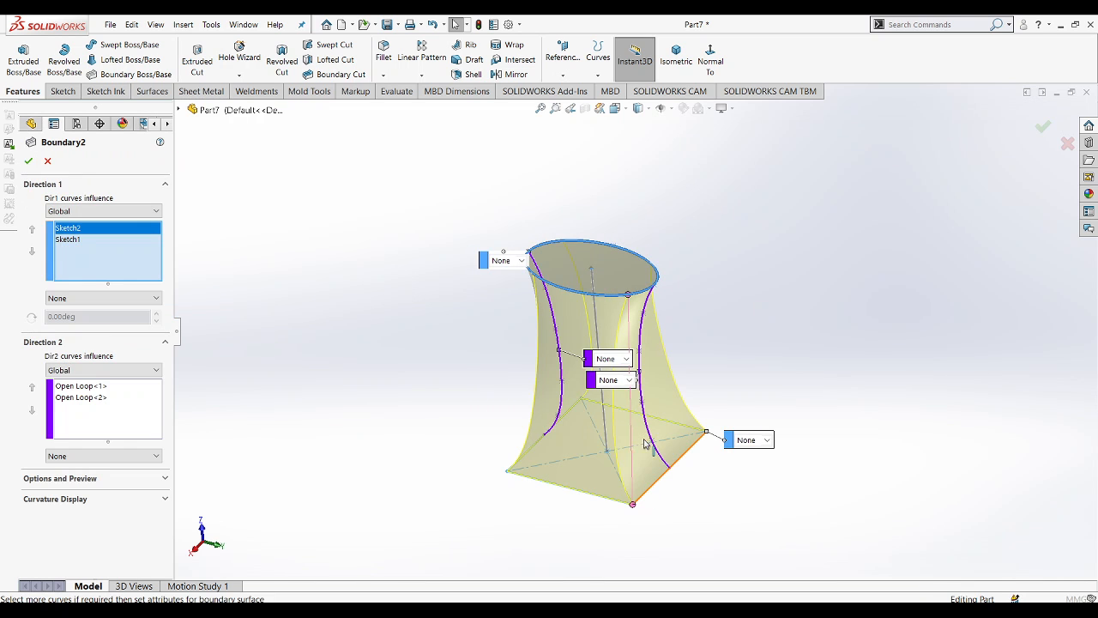
click(611, 362)
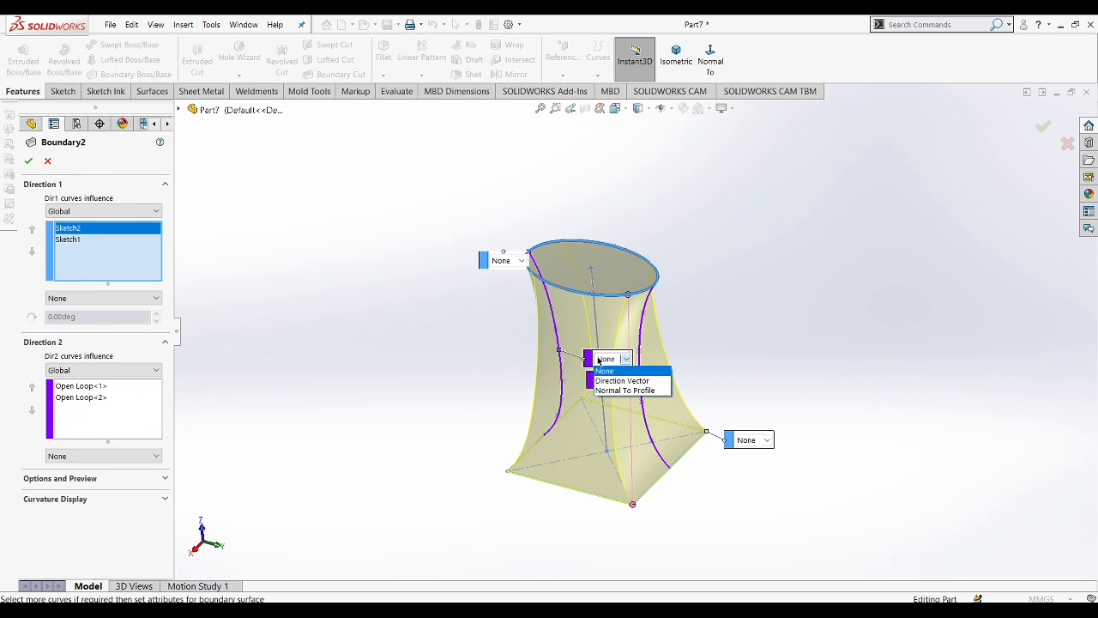
drag(590, 358, 425, 332)
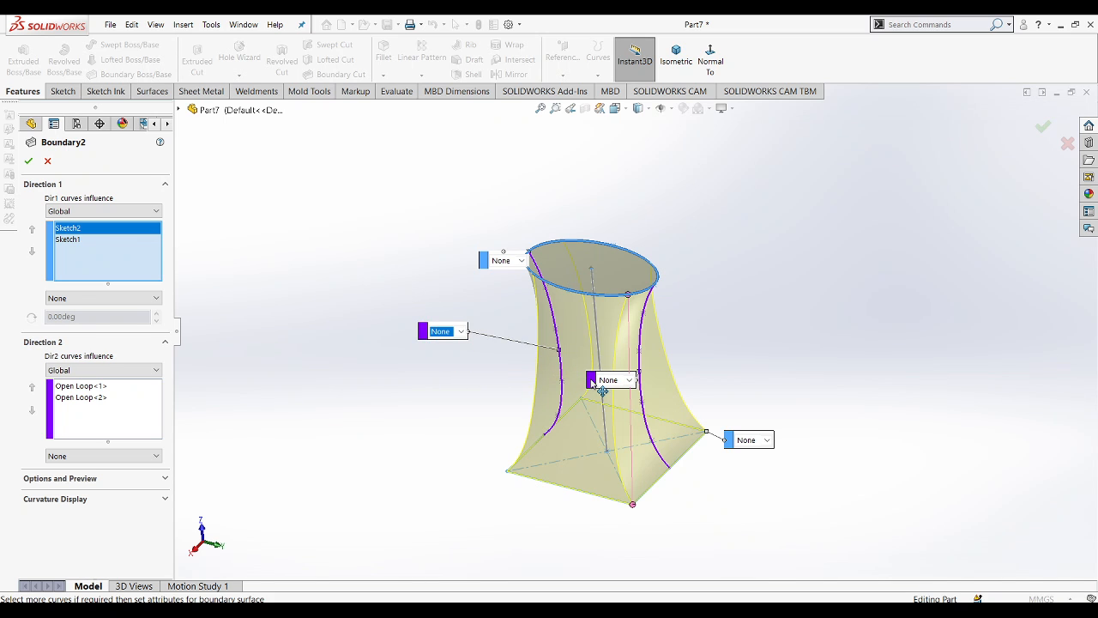
drag(601, 386, 734, 322)
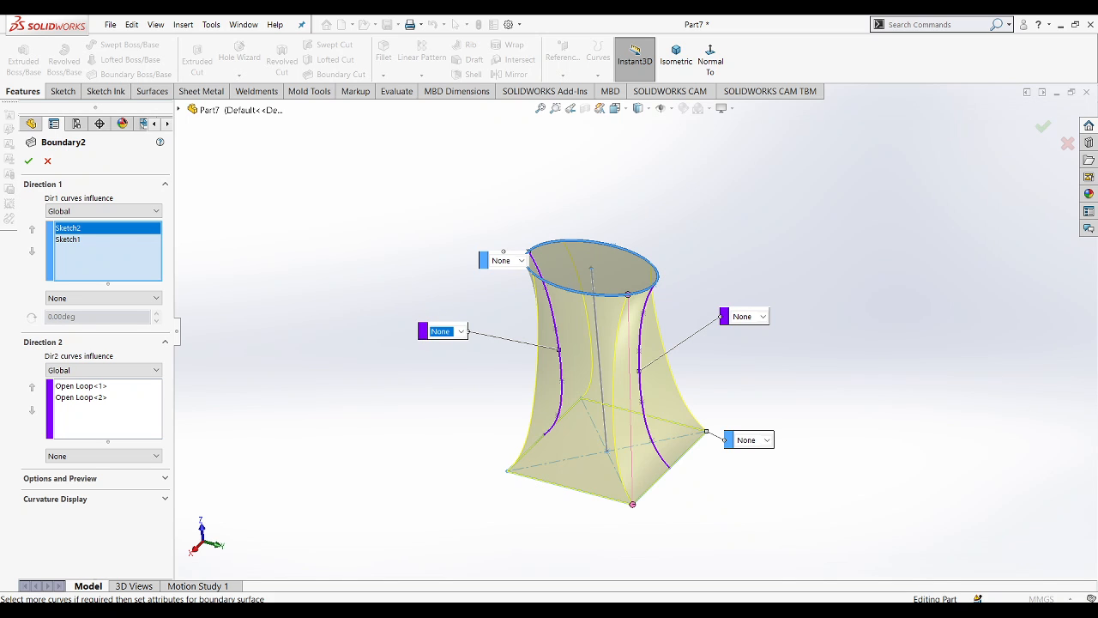
- Try the Normal To Profile tangency on both Direction 2 spline curves
click(745, 321)
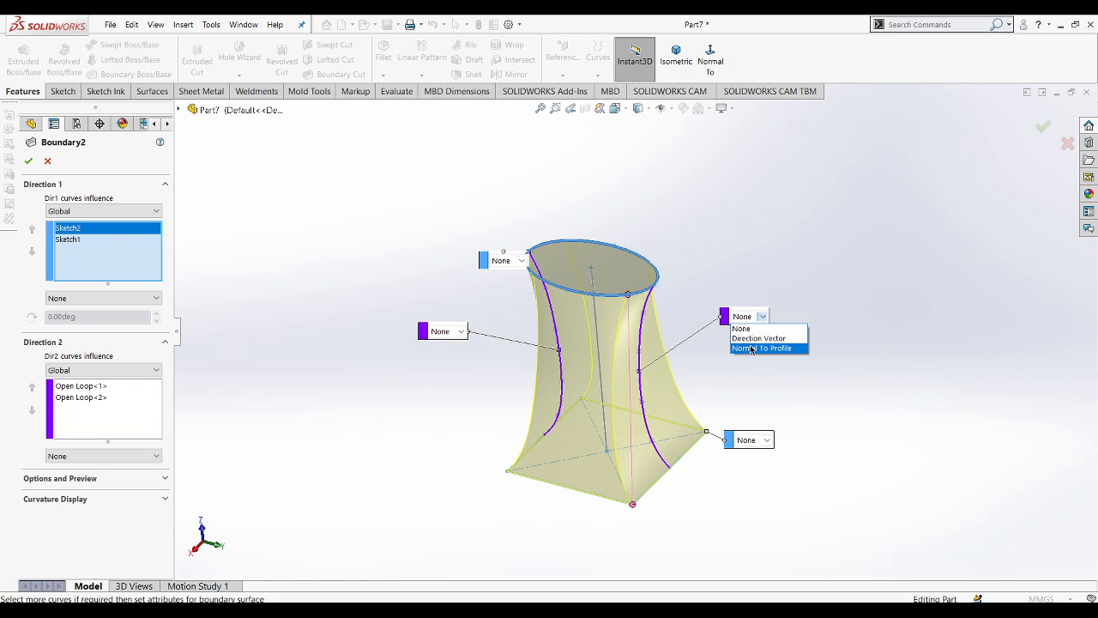
click(740, 346)
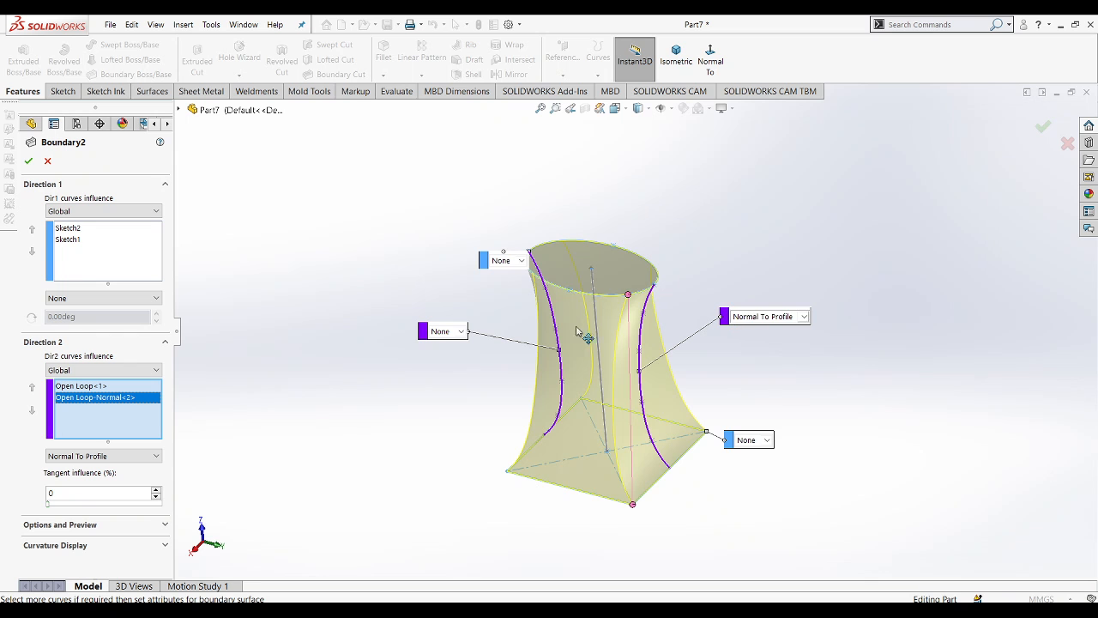
click(440, 334)
click(464, 359)
- Try the Normal To Profile tangency on the square base profile in Direction 1
click(748, 440)
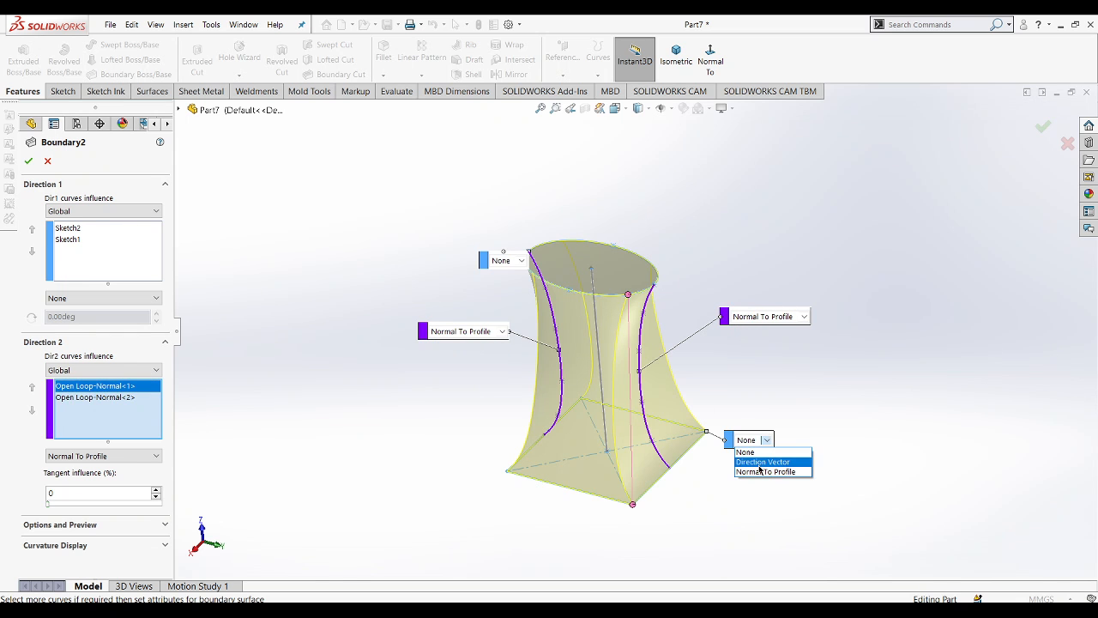
click(760, 469)
click(634, 321)
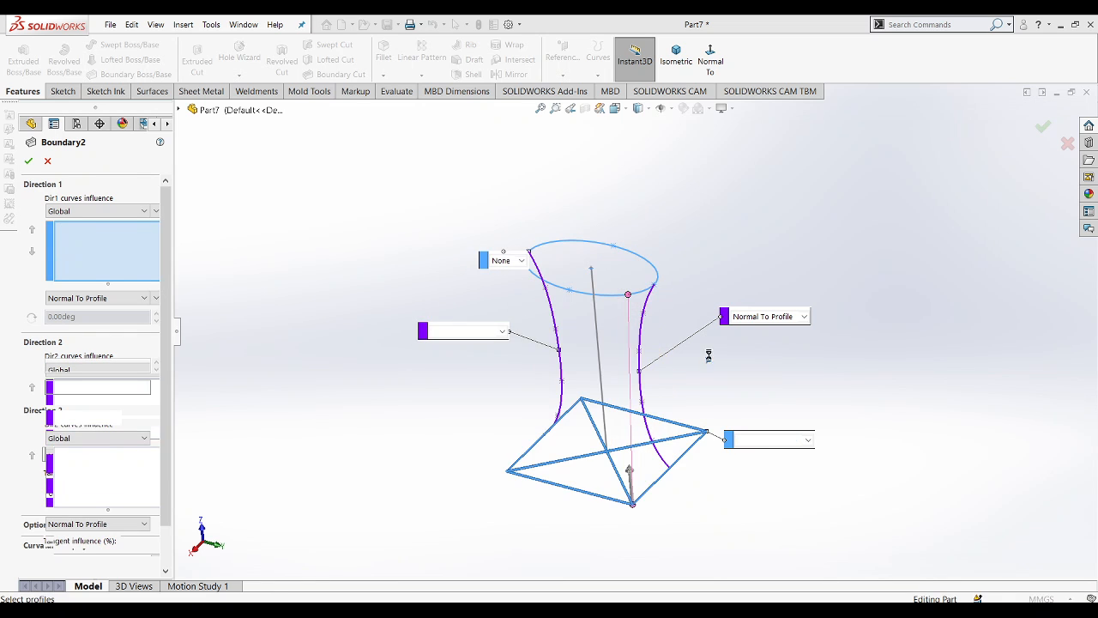
scroll(655, 353, down, 1)
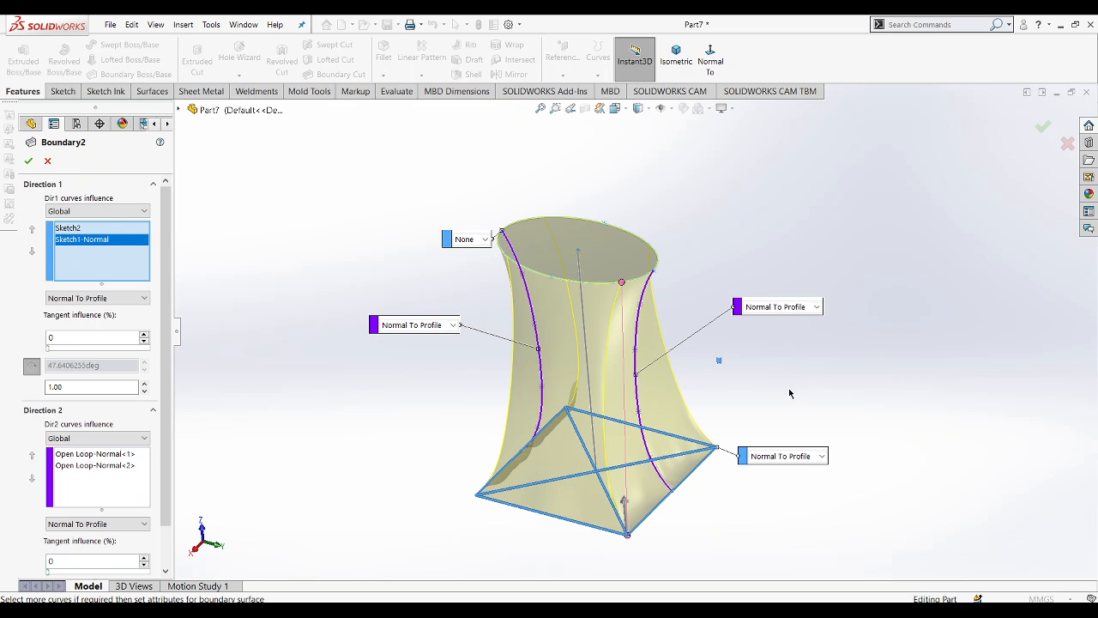
- Try the Normal To Profile tangency on the ellipse profile in Direction 1, accepting the tangent mismatch
mouse_move(789, 393)
middle_down()
mouse_move(816, 306)
mouse_move(832, 300)
mouse_move(807, 382)
middle_up()
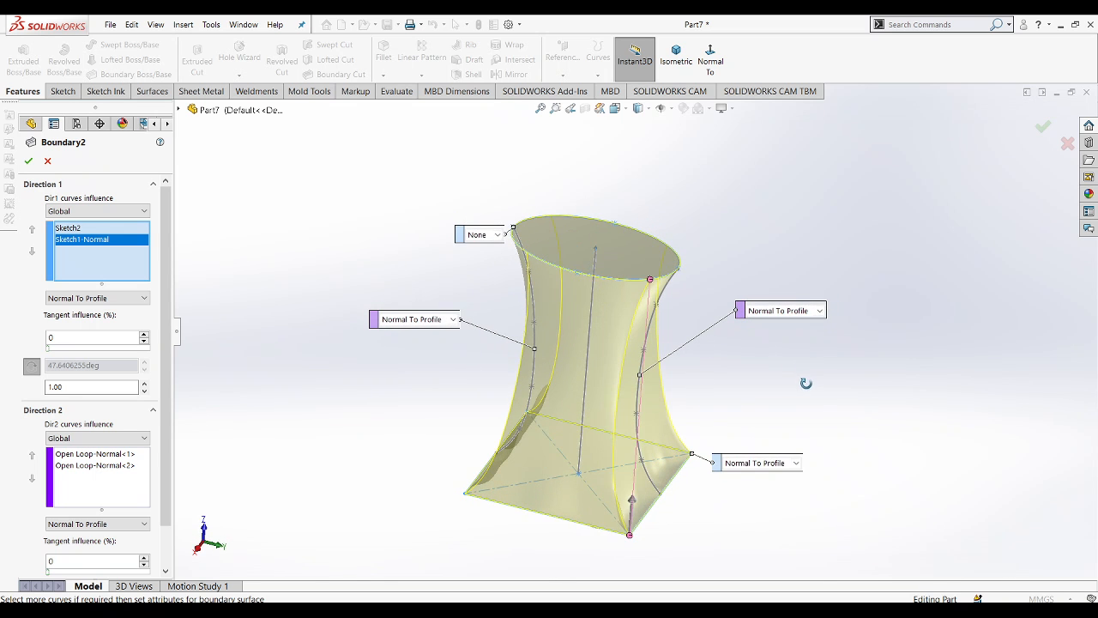
click(481, 238)
click(494, 272)
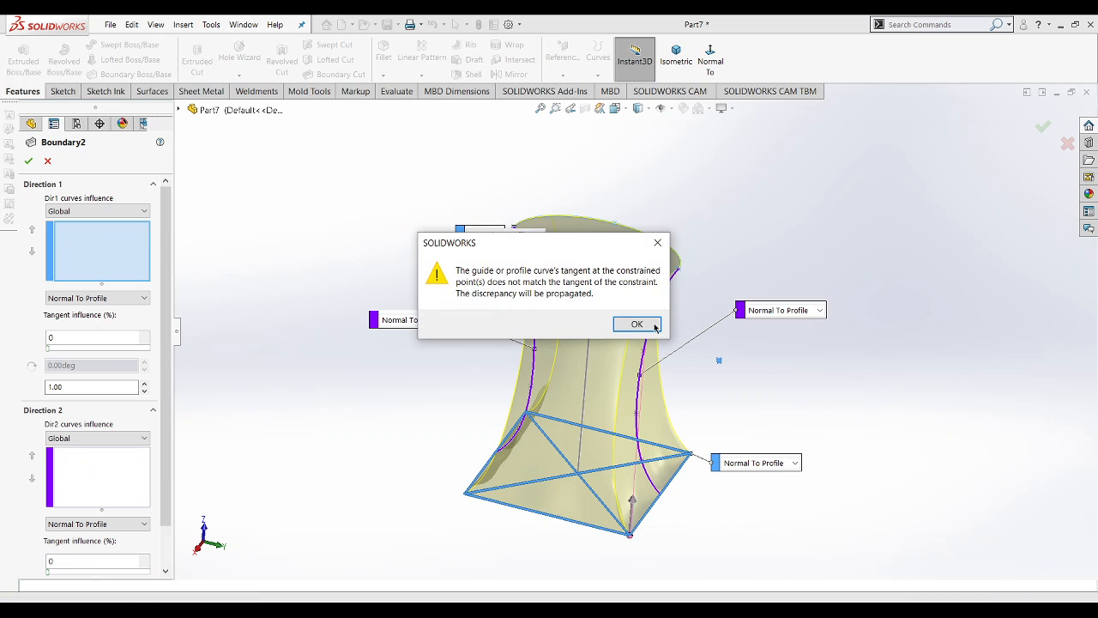
click(655, 326)
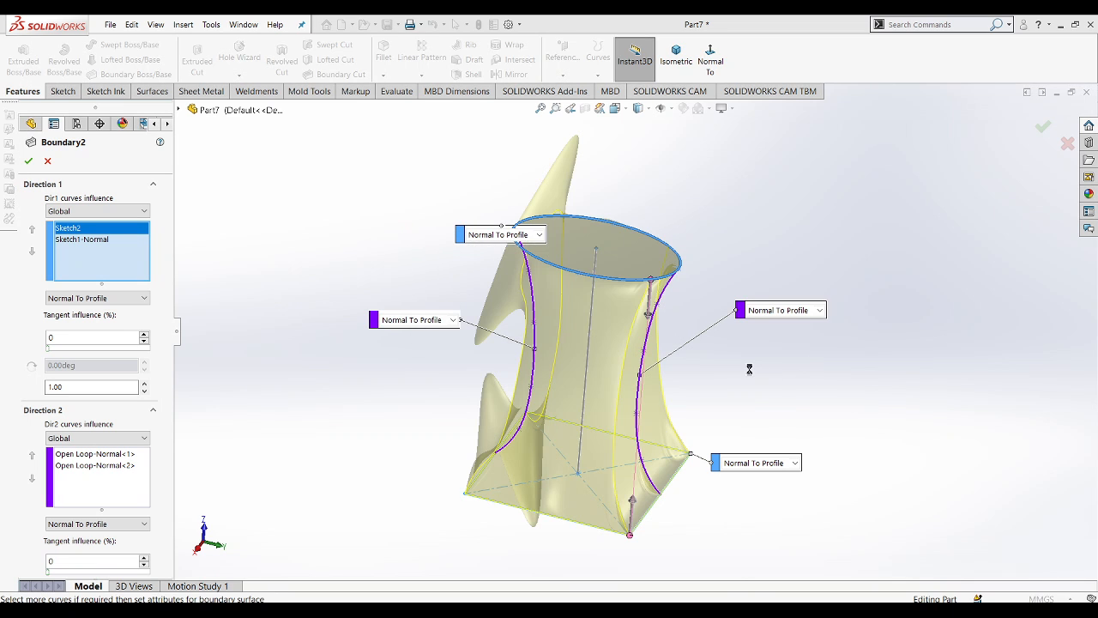
- Reset the tangency of the ellipse profile and the first Direction 2 spline to None
middle_drag(863, 335, 792, 334)
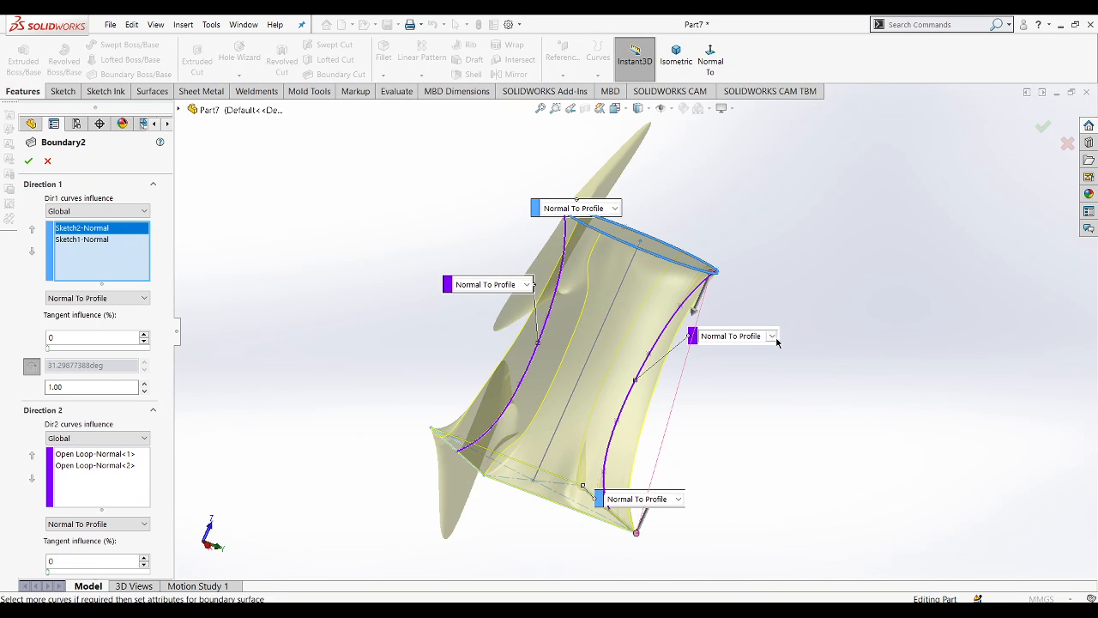
middle_drag(910, 354, 778, 376)
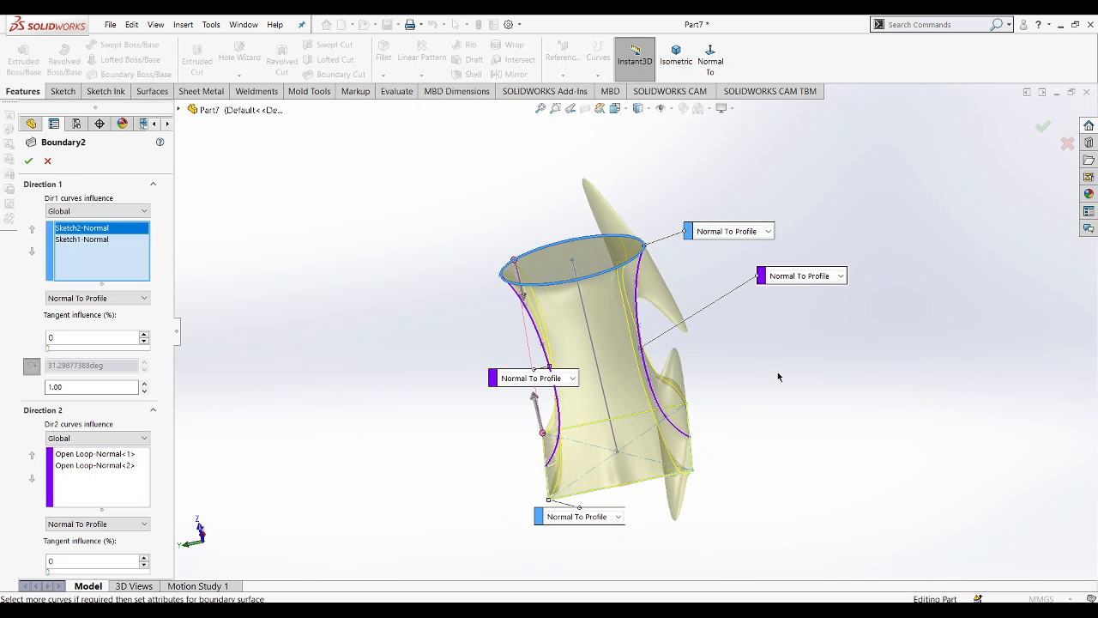
click(738, 232)
click(712, 242)
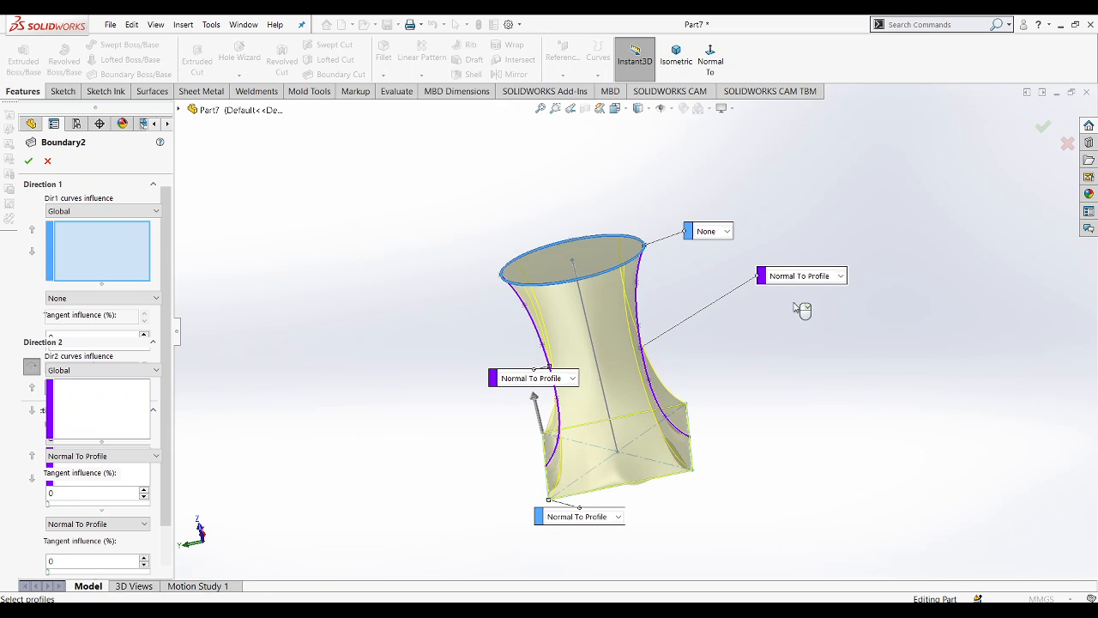
click(798, 275)
click(795, 289)
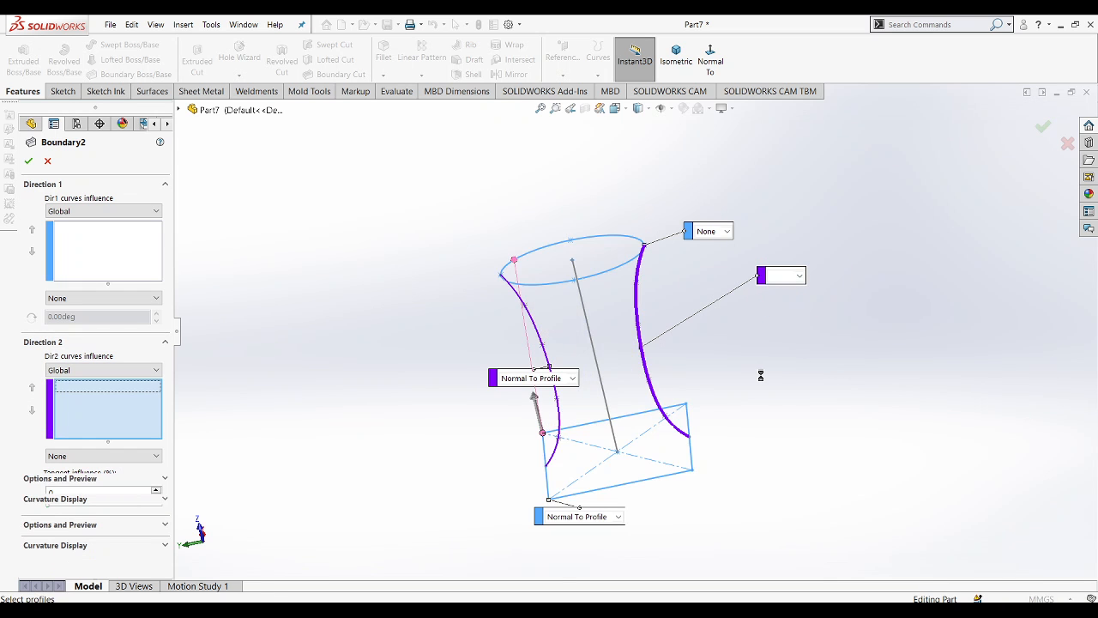
- Reset the tangency of the square profile and the second Direction 2 spline to None
mouse_move(774, 372)
middle_down()
mouse_move(847, 364)
mouse_move(716, 357)
mouse_move(636, 371)
mouse_move(610, 309)
mouse_move(578, 299)
mouse_move(576, 343)
middle_up()
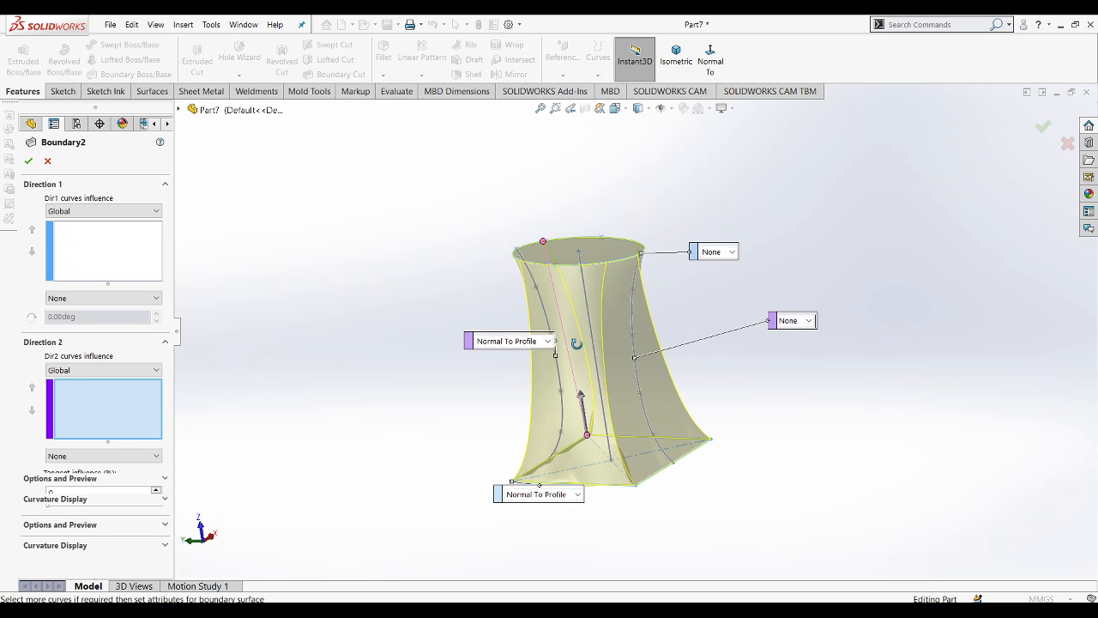
middle_drag(782, 381, 812, 386)
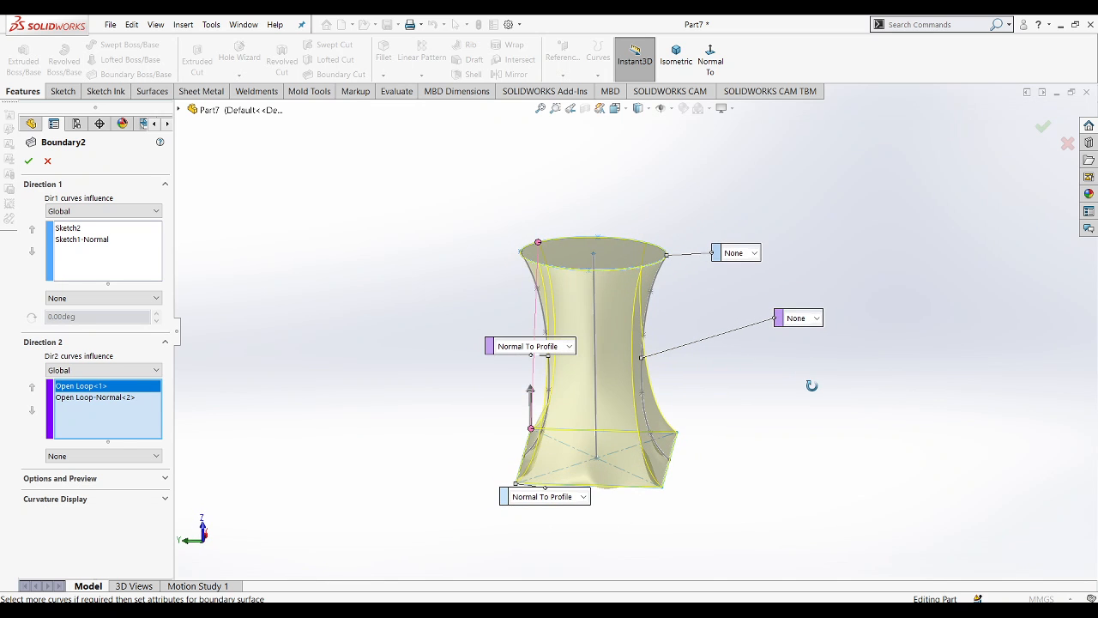
click(521, 503)
click(521, 507)
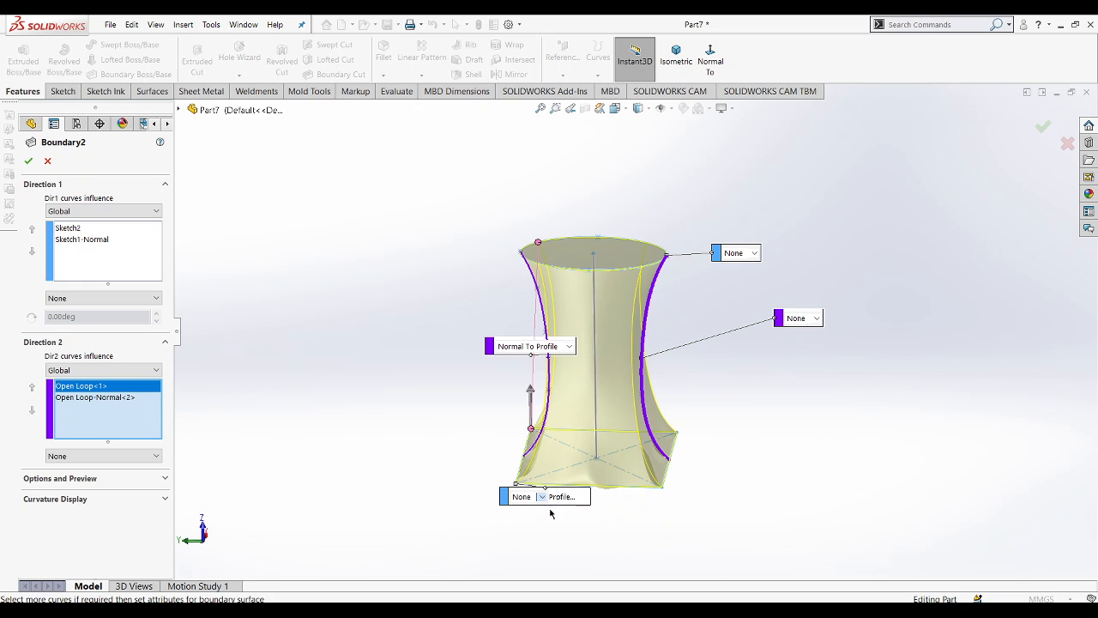
click(530, 347)
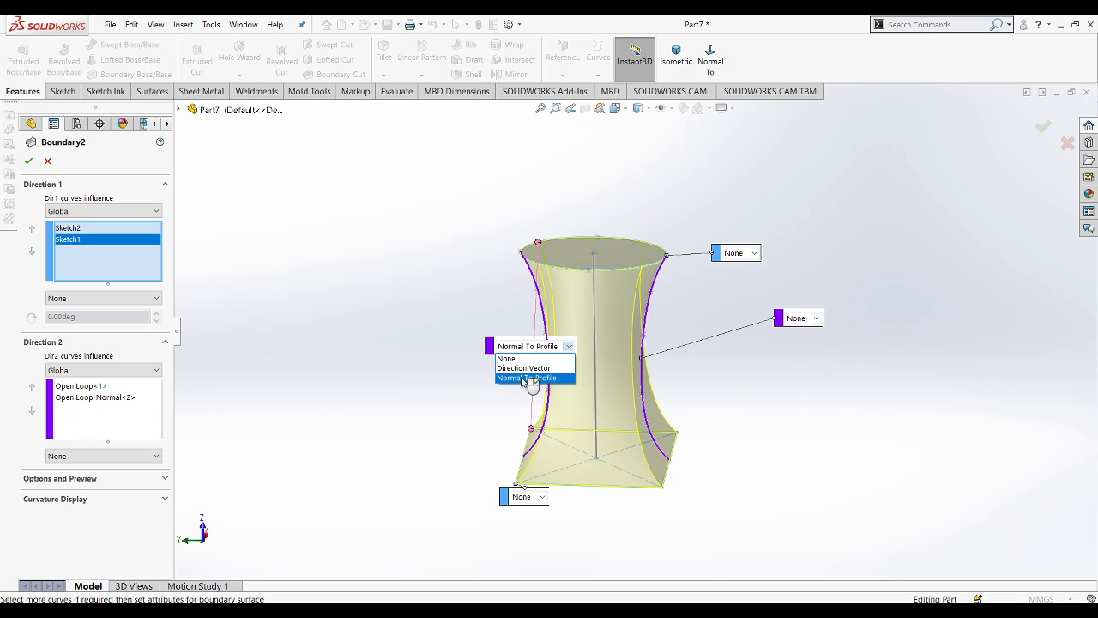
click(519, 359)
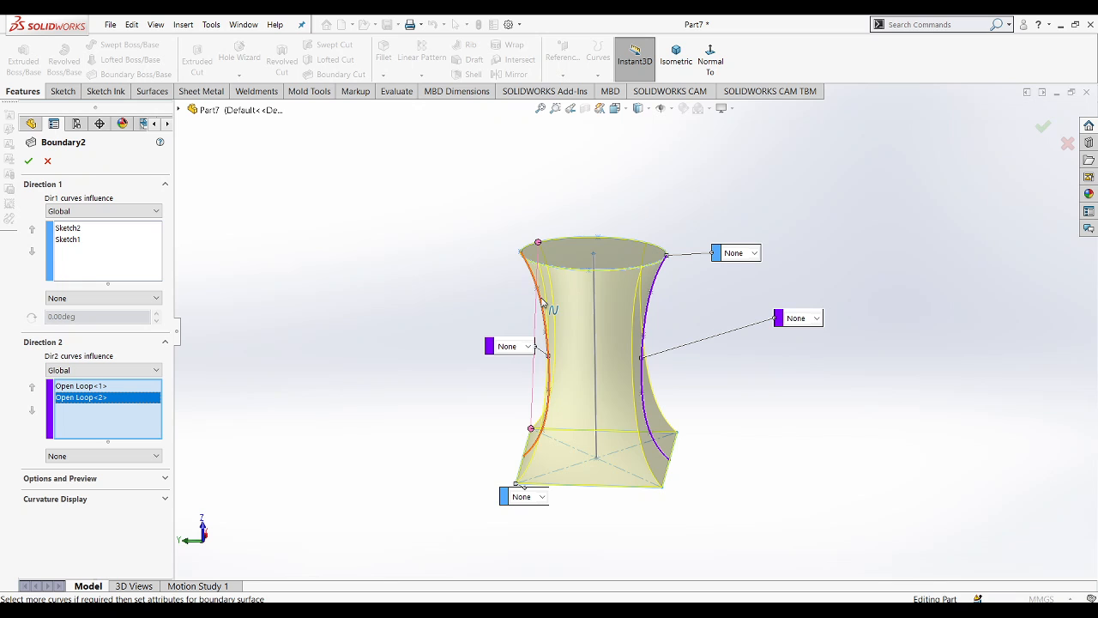
- Move the second spline's tangency callout farther from the model and expand the Options and Preview settings
drag(475, 344, 446, 327)
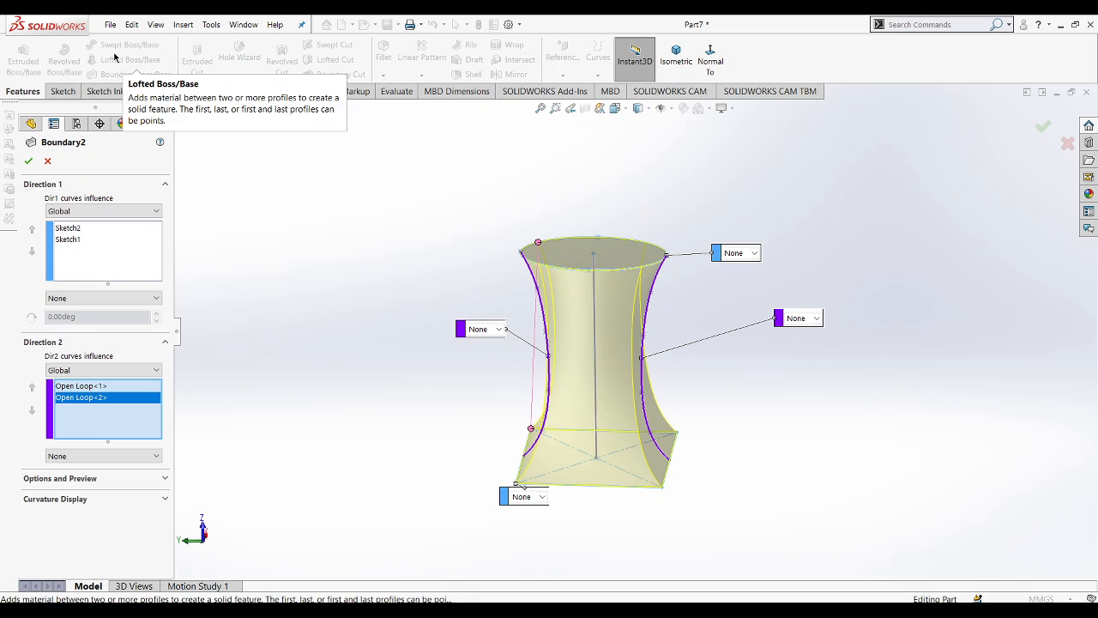
click(79, 477)
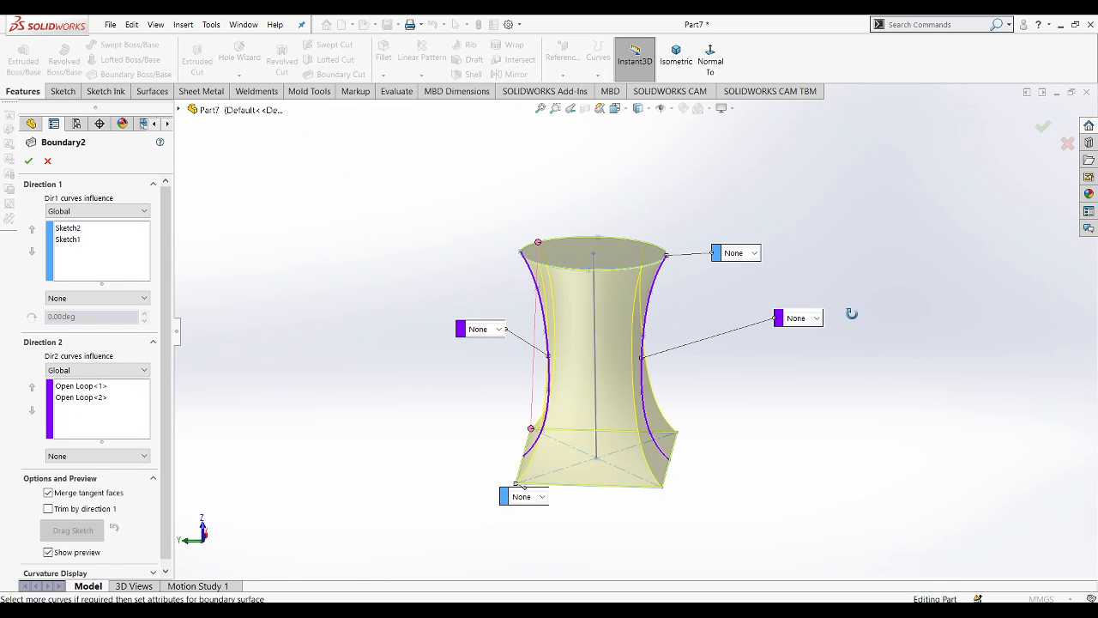
middle_drag(851, 314, 830, 334)
middle_drag(780, 297, 825, 318)
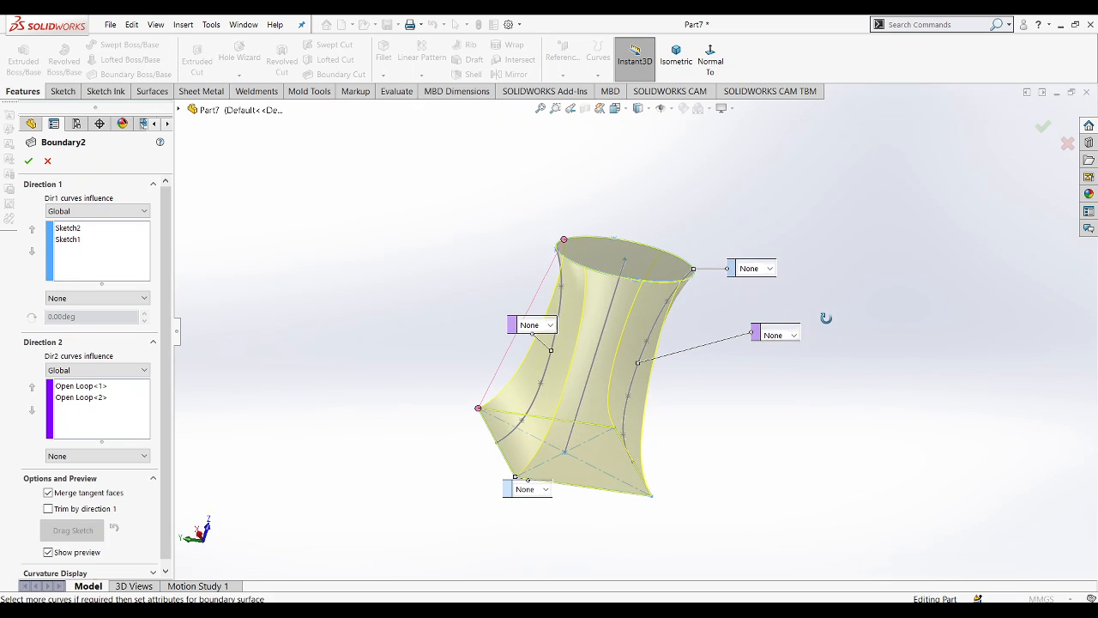
click(751, 271)
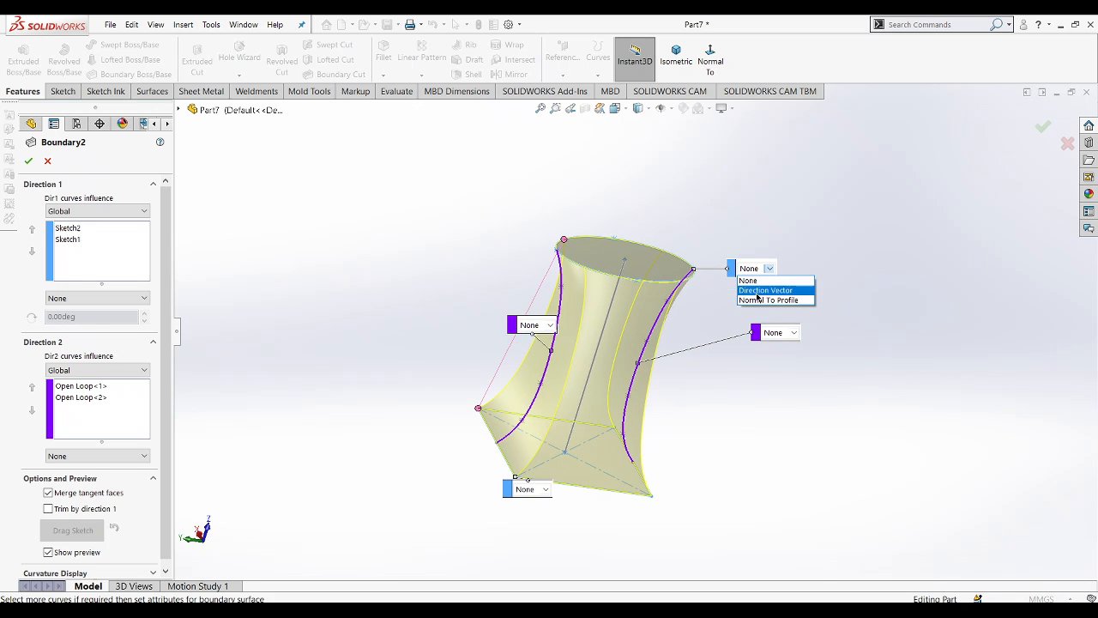
click(564, 311)
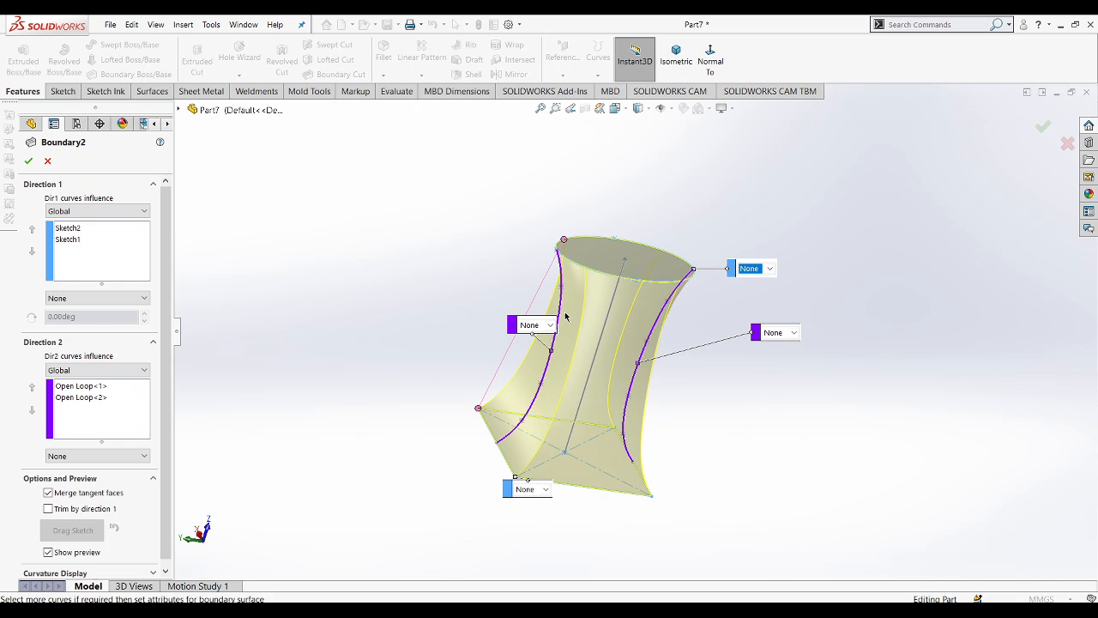
- Remove both open-loop spline curves from Direction 2 of the boundary feature
click(71, 385)
click(81, 397)
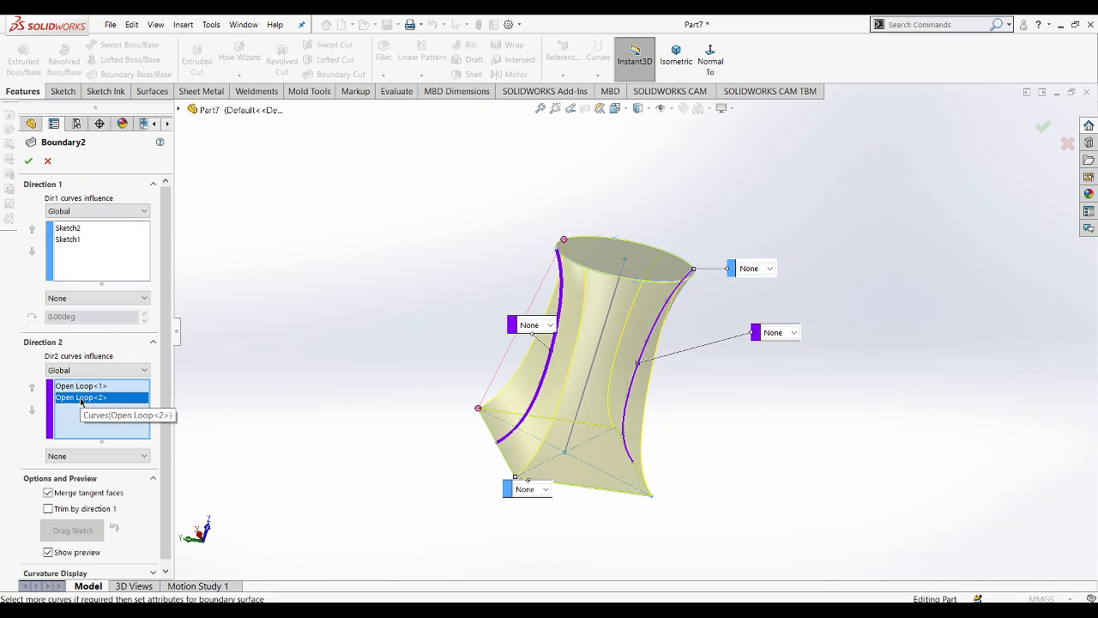
key(Delete)
click(84, 388)
key(Delete)
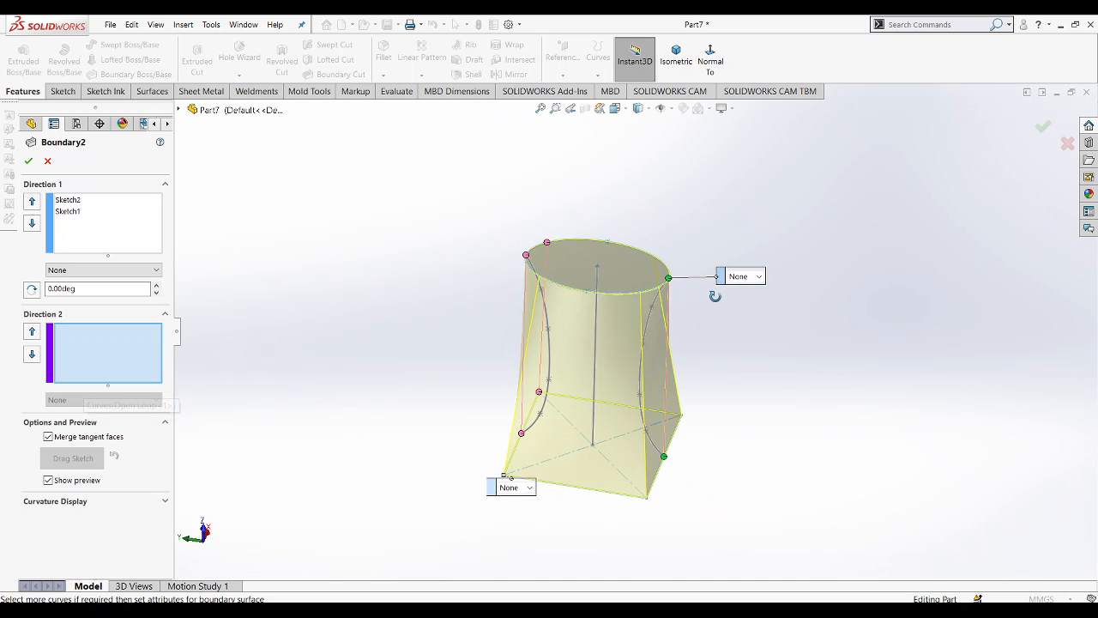
- Set the tangency of both the ellipse and the square profile in Direction 1 to Normal To Profile
click(98, 212)
middle_drag(747, 353, 741, 333)
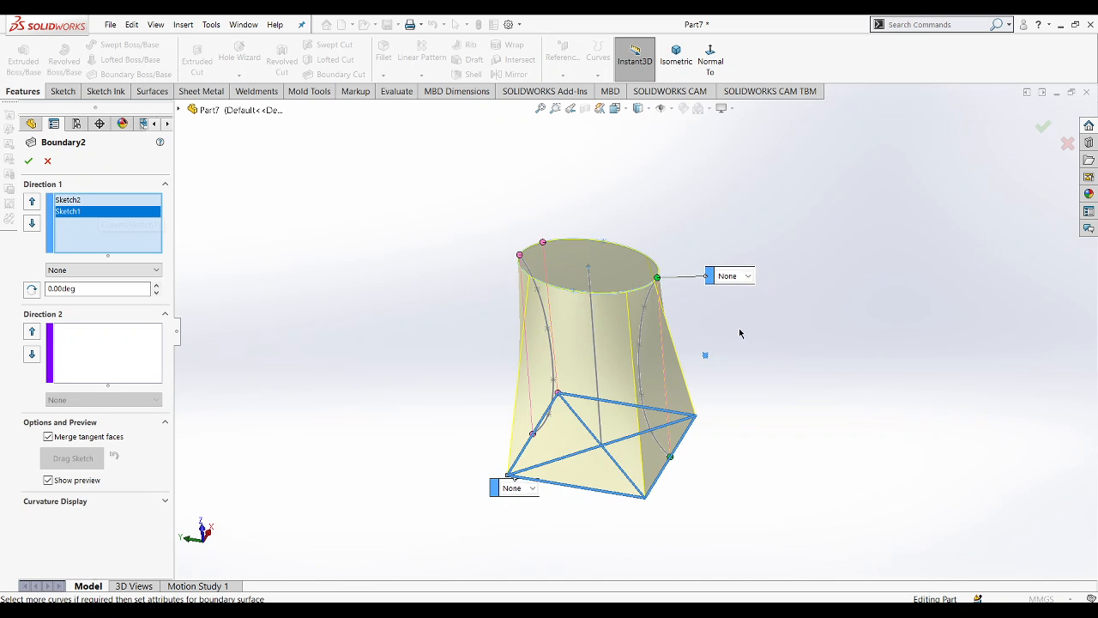
click(737, 275)
click(744, 309)
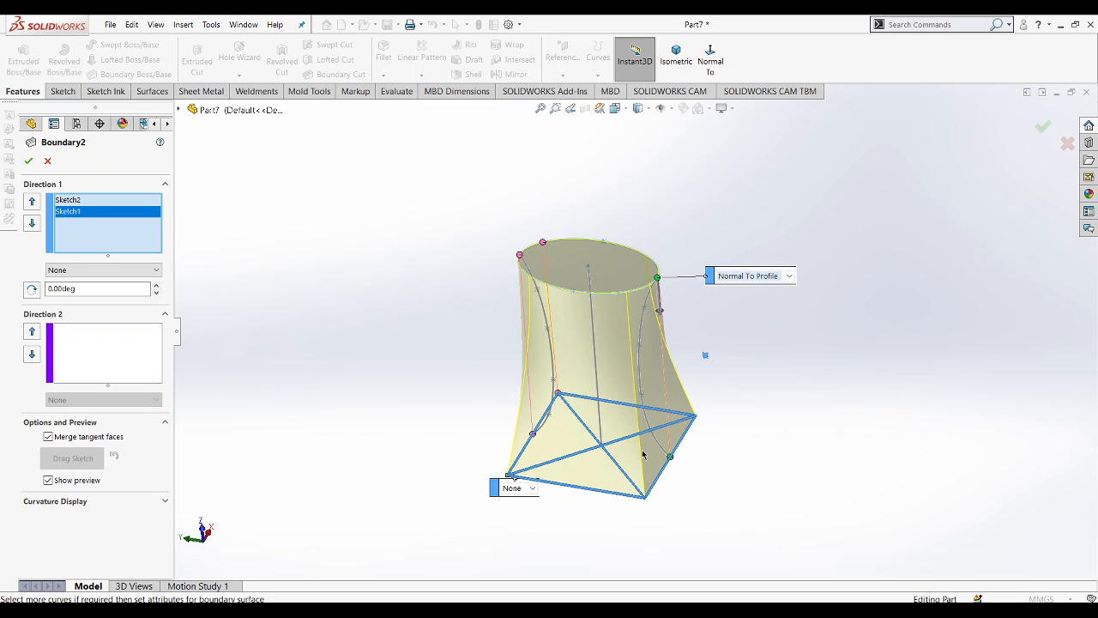
click(519, 491)
click(534, 524)
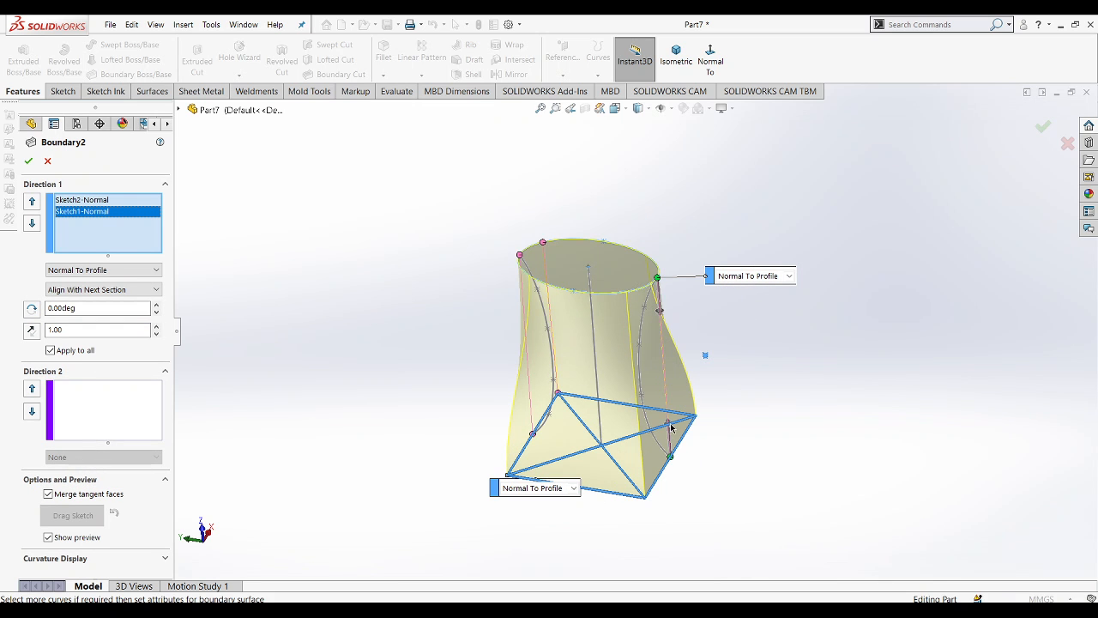
- Adjust the square profile's tangent length to about 1.42, lengthen the ellipse profile's tangent toward the base, and accept the boundary feature
drag(669, 410, 661, 342)
drag(670, 389, 673, 412)
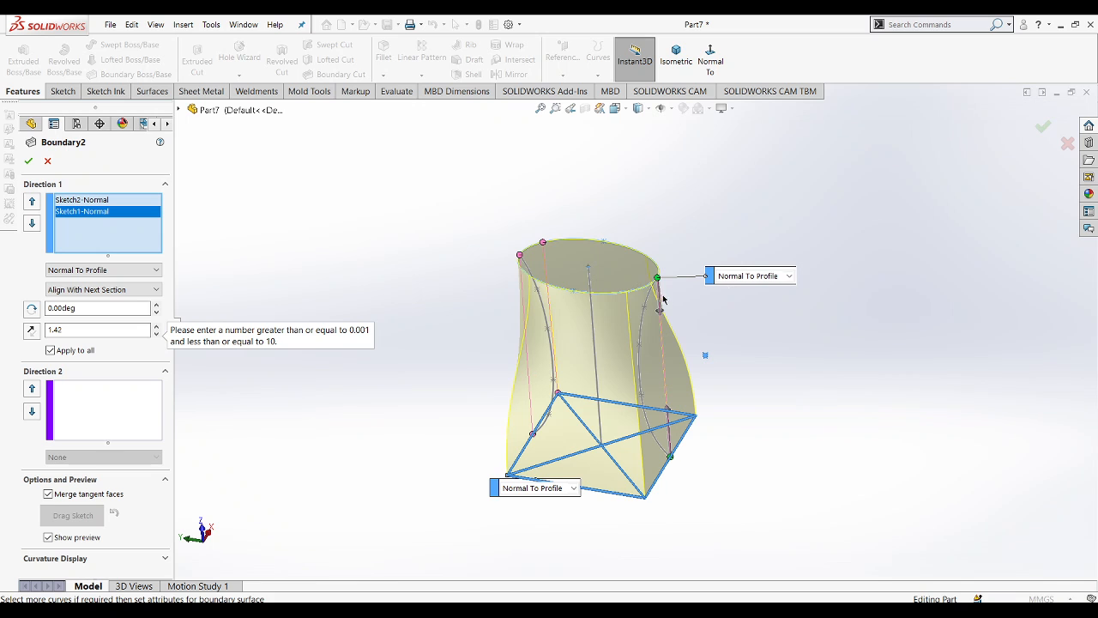
mouse_move(663, 311)
mouse_down()
mouse_move(672, 343)
mouse_move(666, 330)
mouse_up()
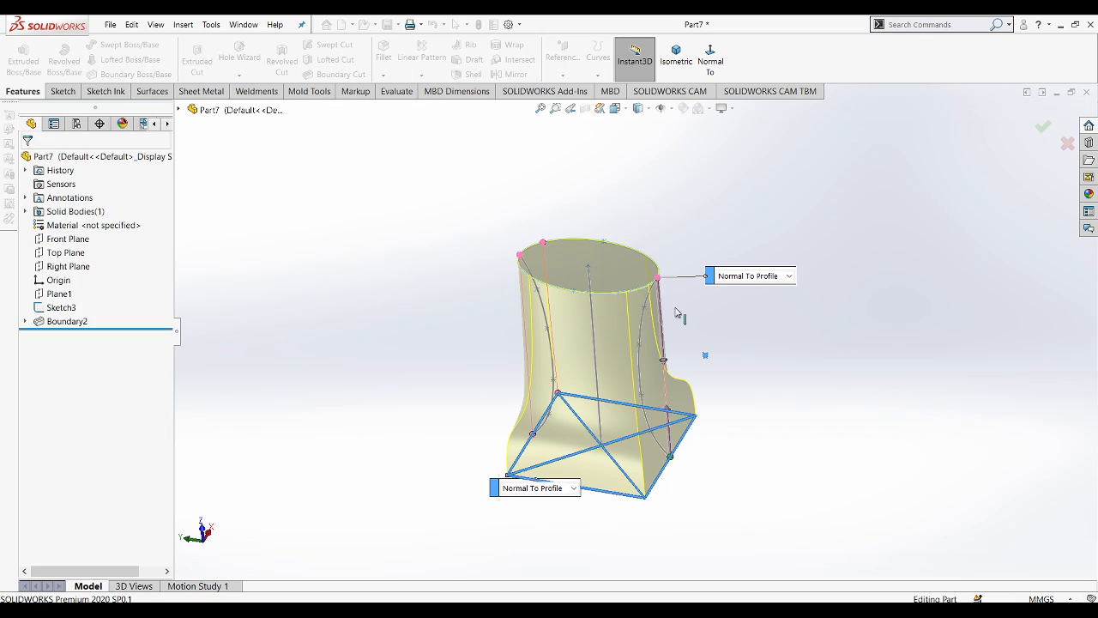
middle_drag(900, 382, 453, 436)
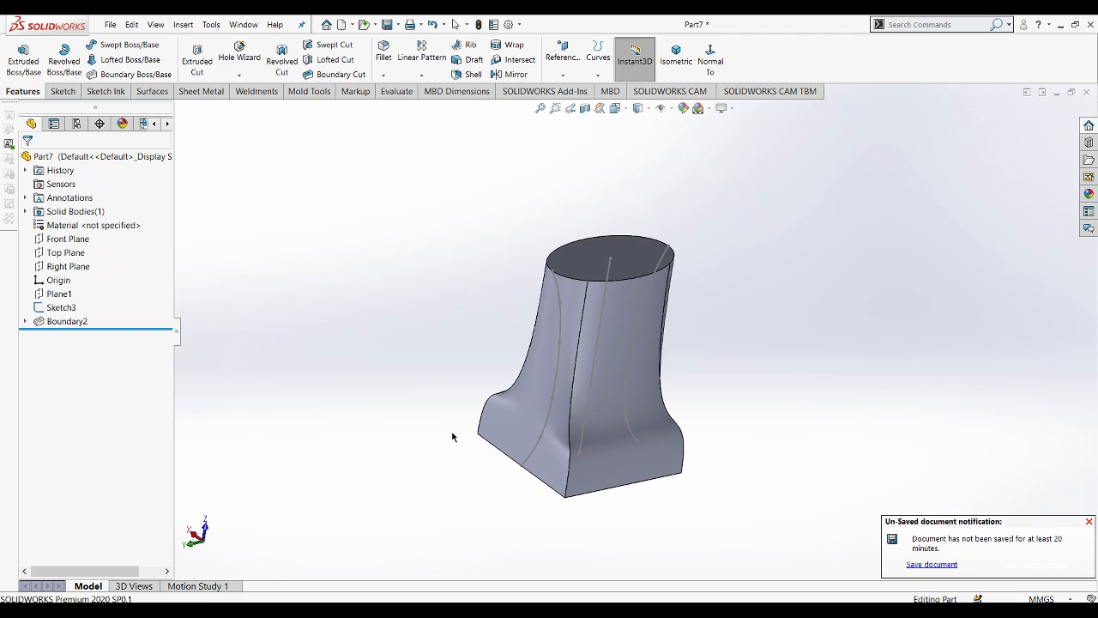
click(1089, 522)
click(47, 161)
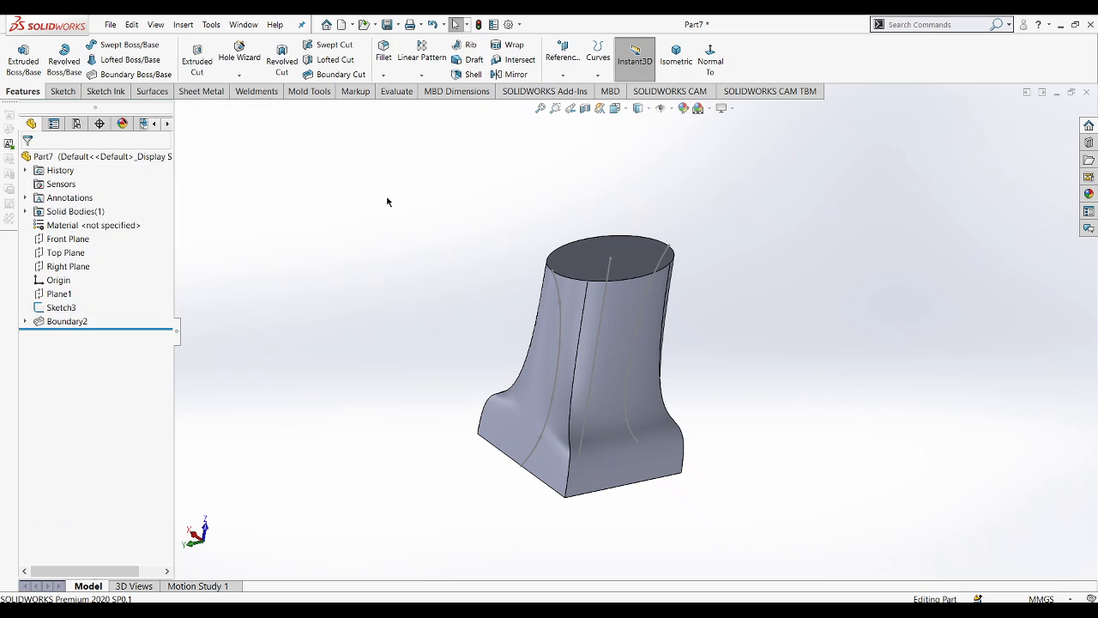